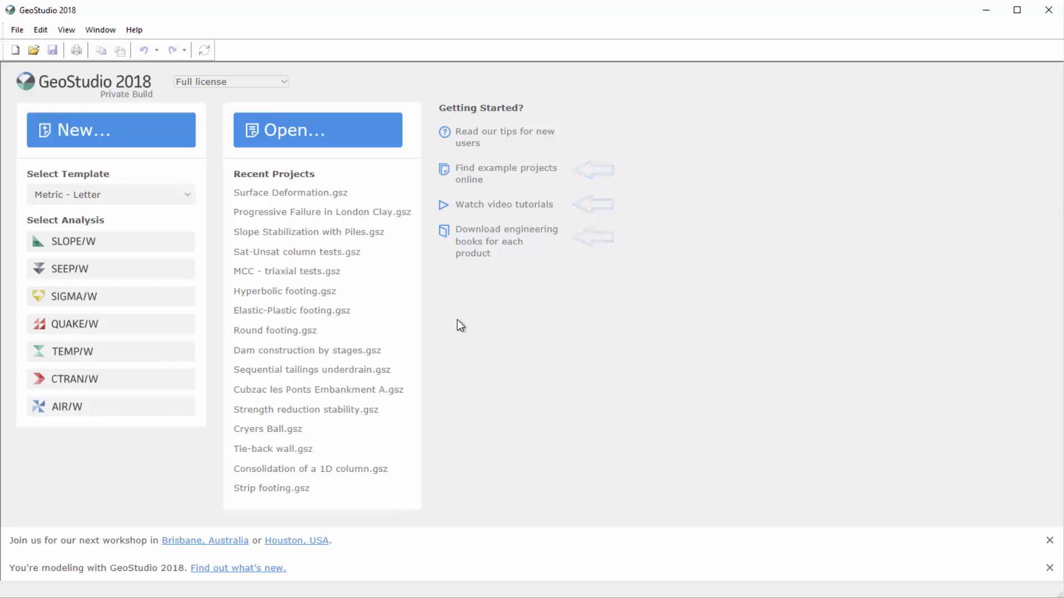
- Start a new project from the Metric - Letter template
left_click(164, 198)
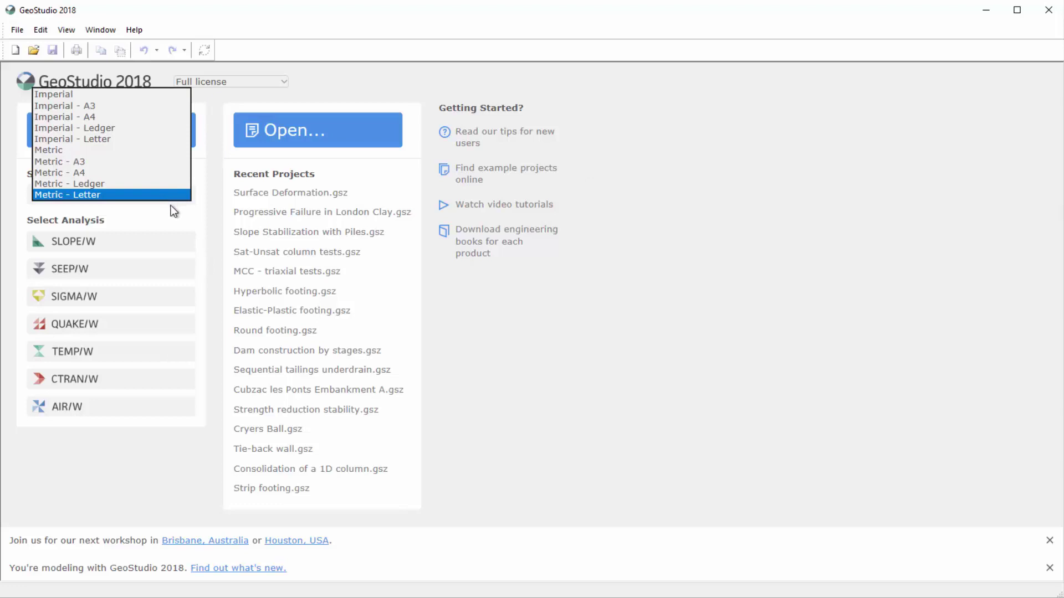
left_click(171, 205)
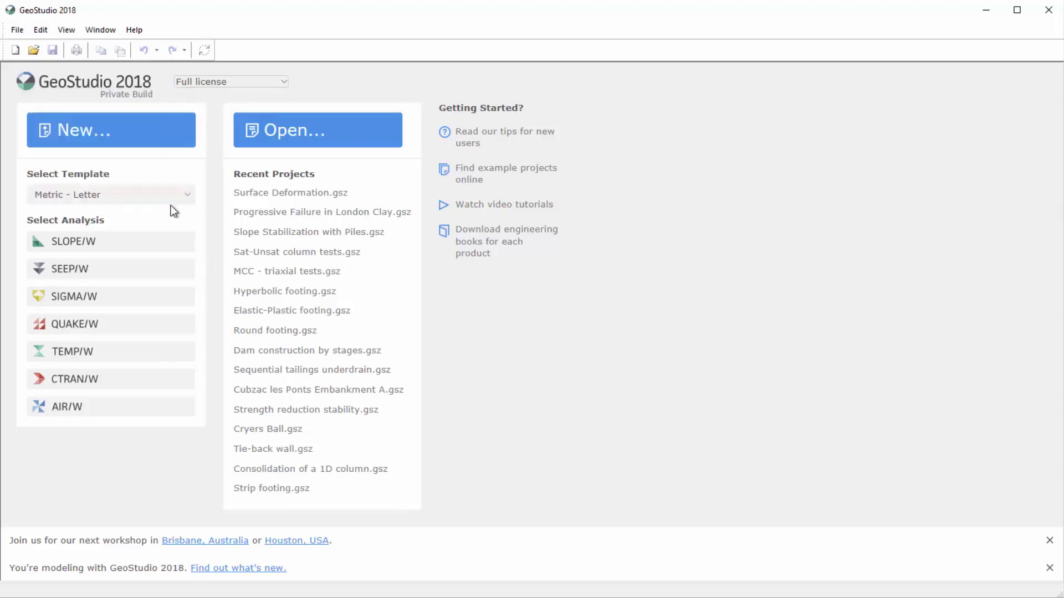
left_click(70, 139)
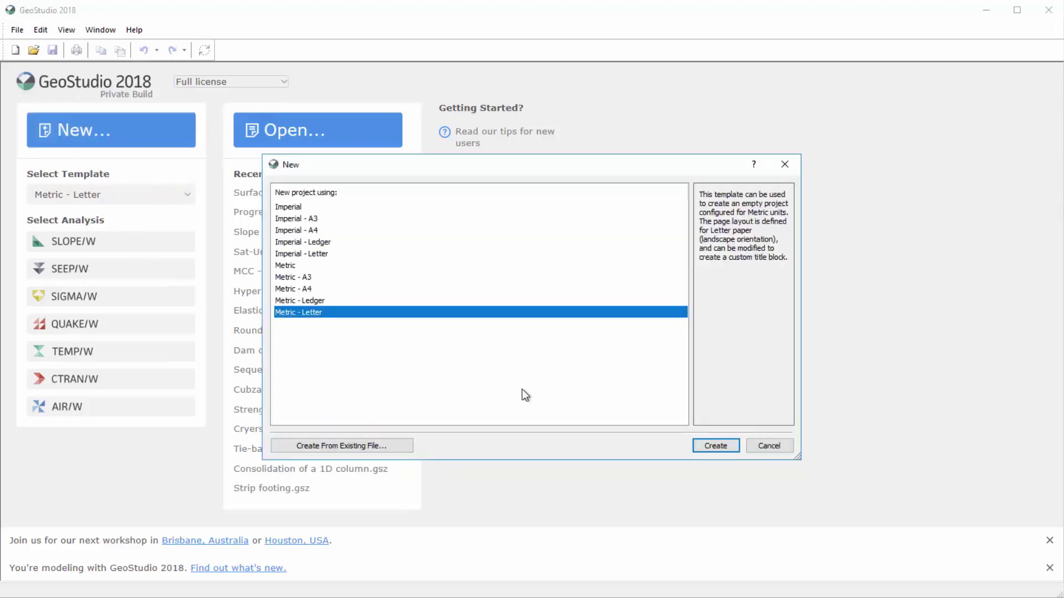
- Title the project 'SIGMA/W Tutorial', comment 'Stress and deformation analysis', and review its unit settings
left_click(703, 441)
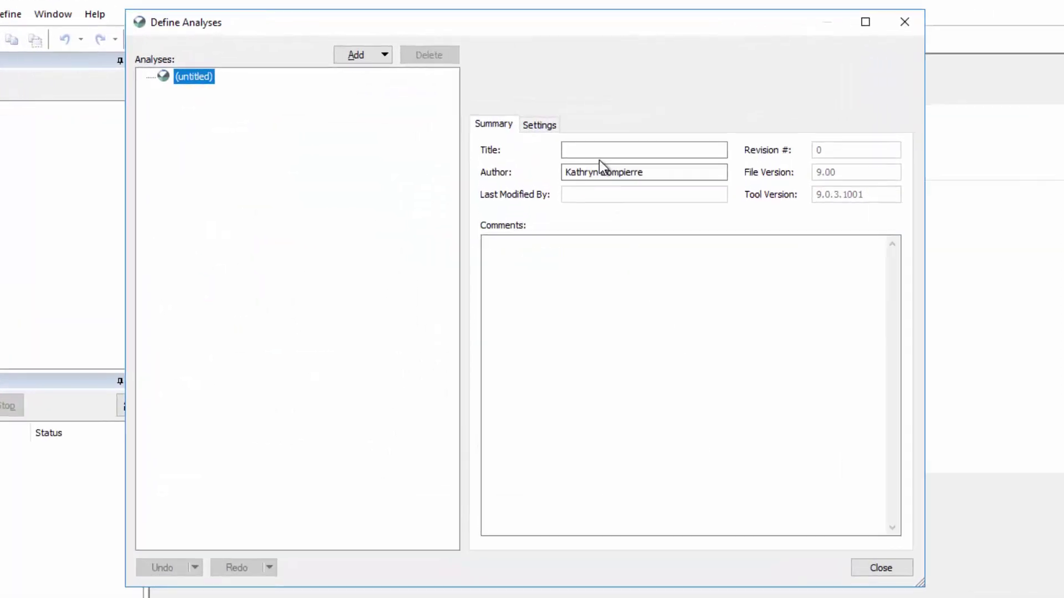
left_click(583, 144)
type("SIGMA/W Tutorial")
key("Return")
key("Tab")
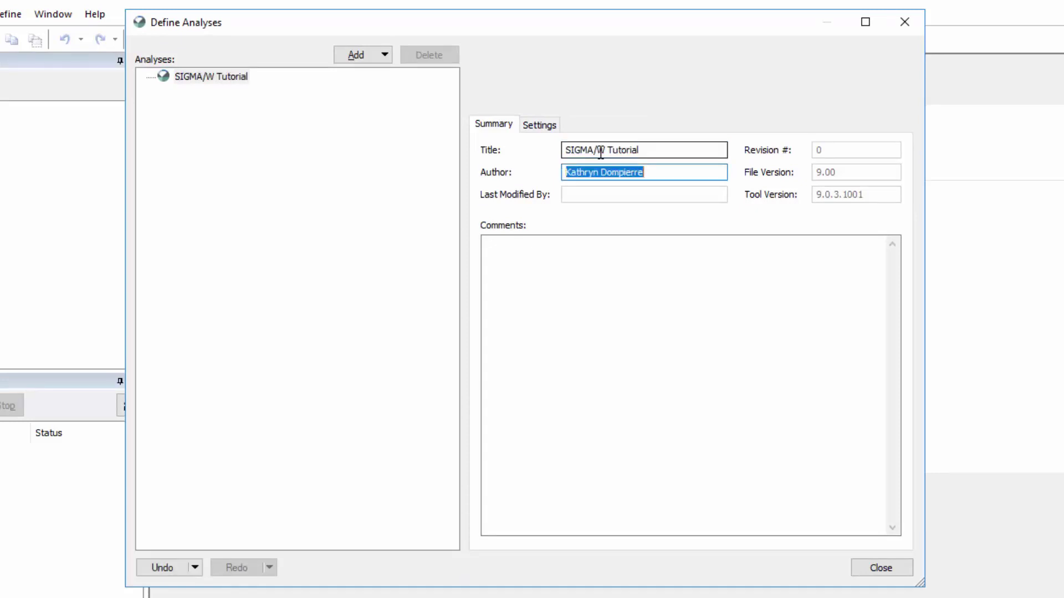
key("Tab")
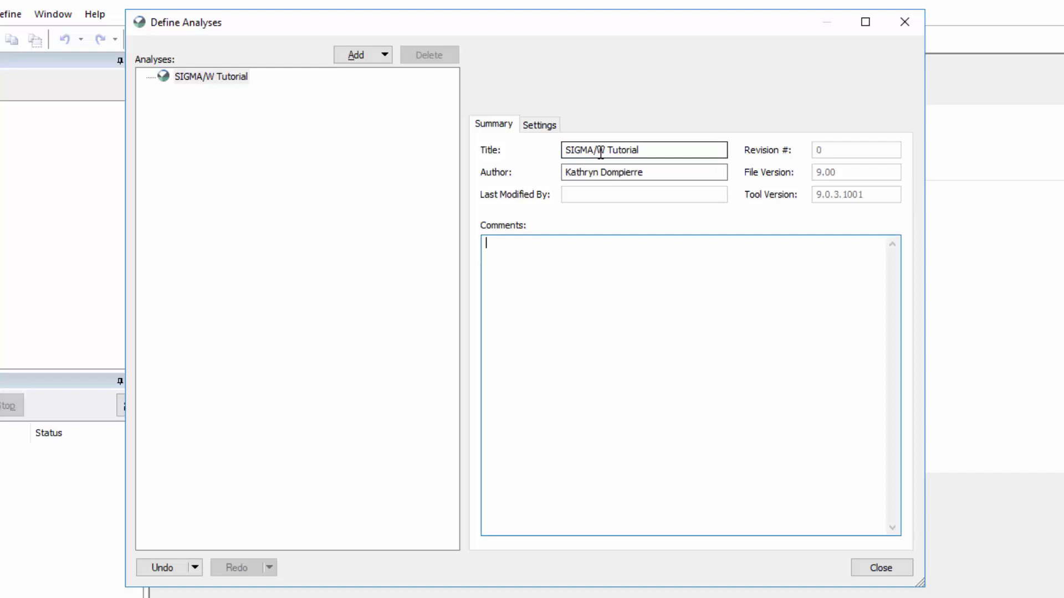
type("Stress and deformation analysis")
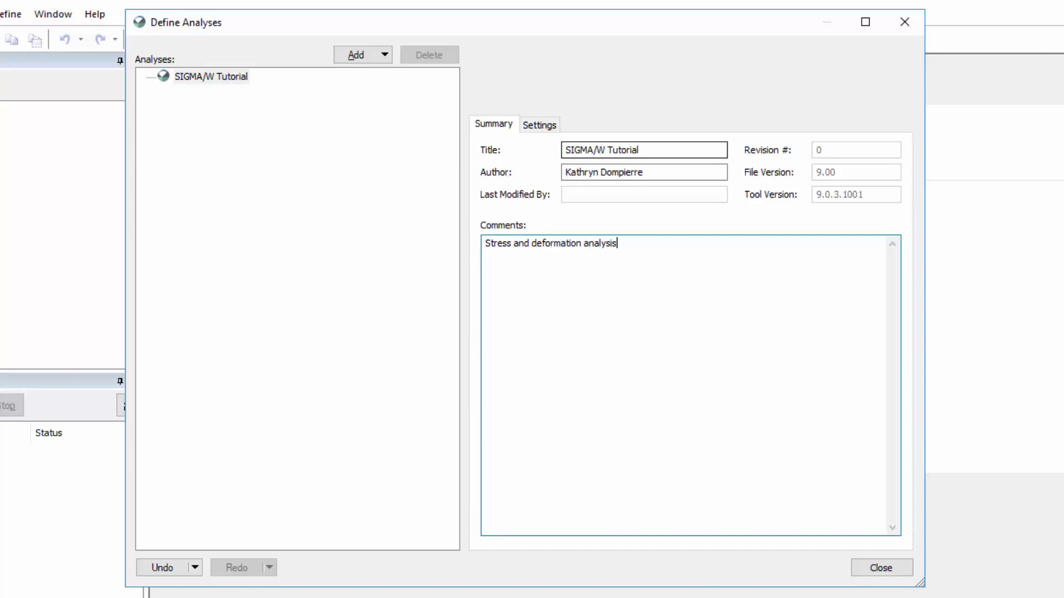
left_click(541, 123)
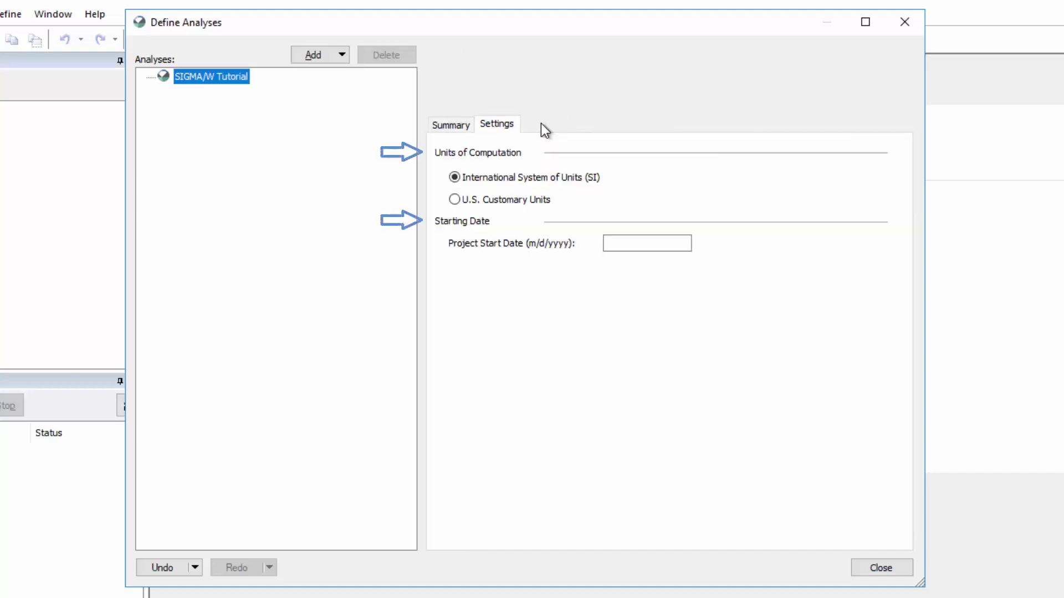
- Add a SIGMA/W Load/Deformation analysis named Tank Load
left_click(325, 58)
mouse_move(245, 140)
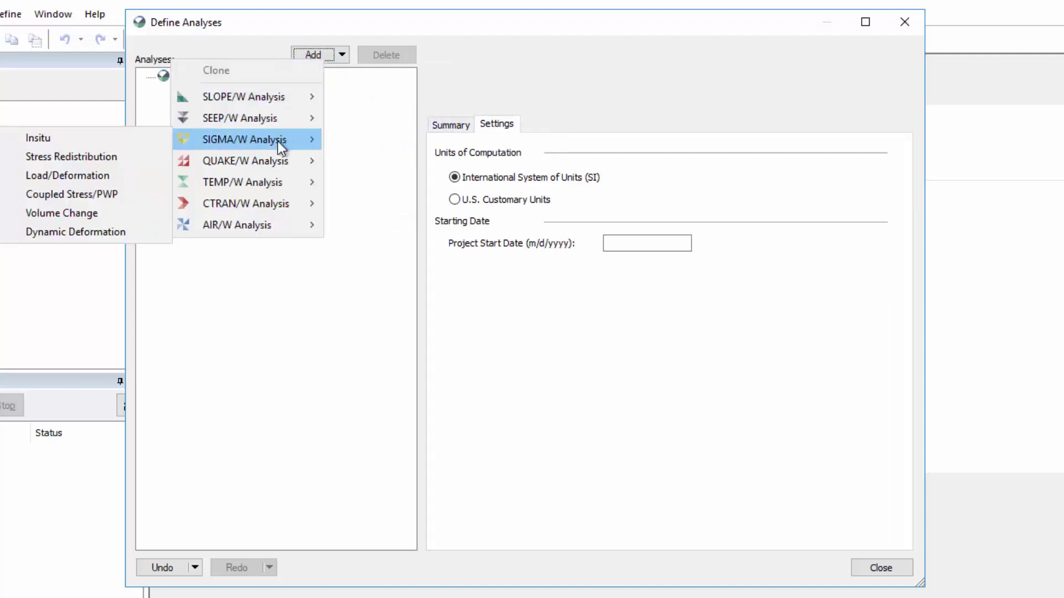
left_click(109, 174)
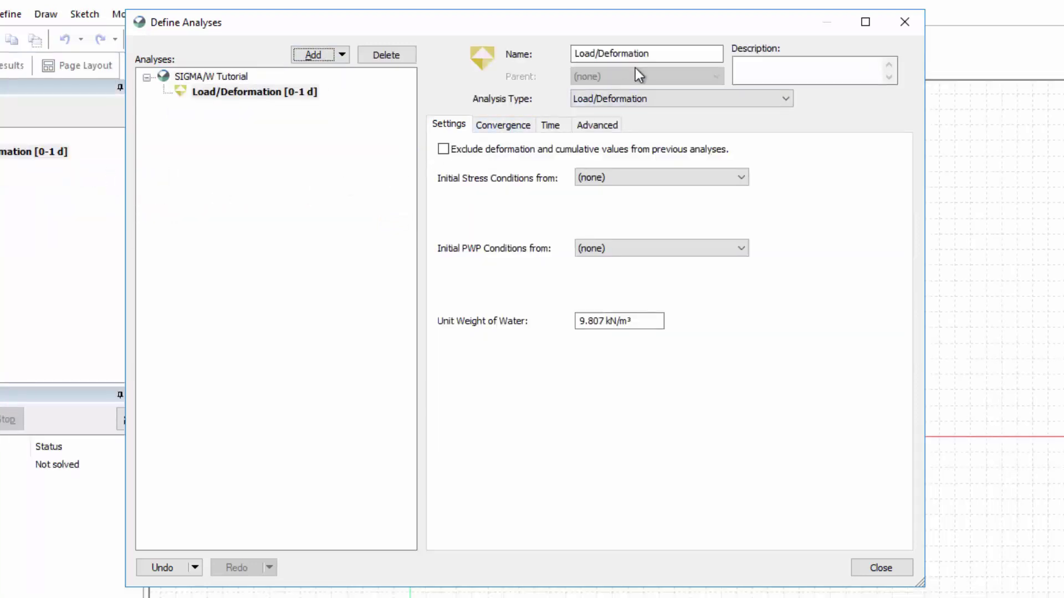
left_click_drag(706, 54, 572, 60)
type("Ta")
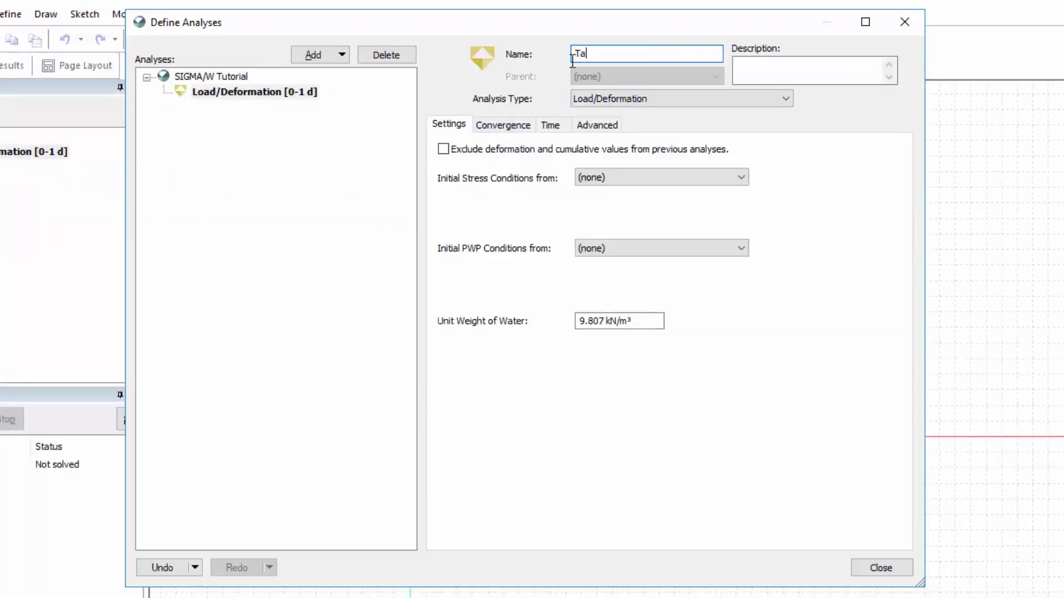
type("nk Load")
key("Return")
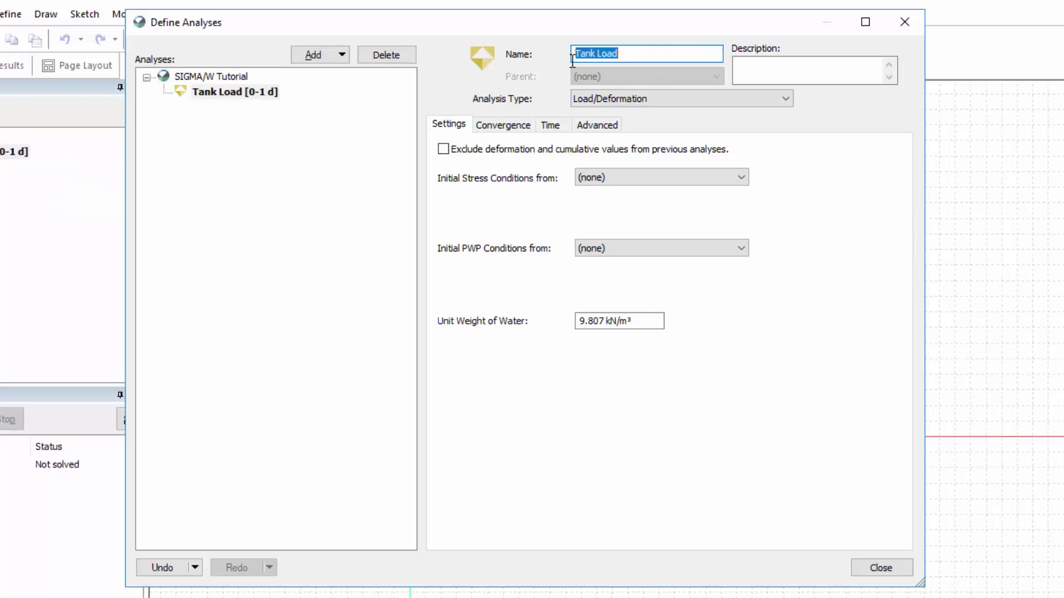
- Describe Tank Load as 'Learning to use SIGMA/W' and leave both initial conditions at (none)
left_click(620, 96)
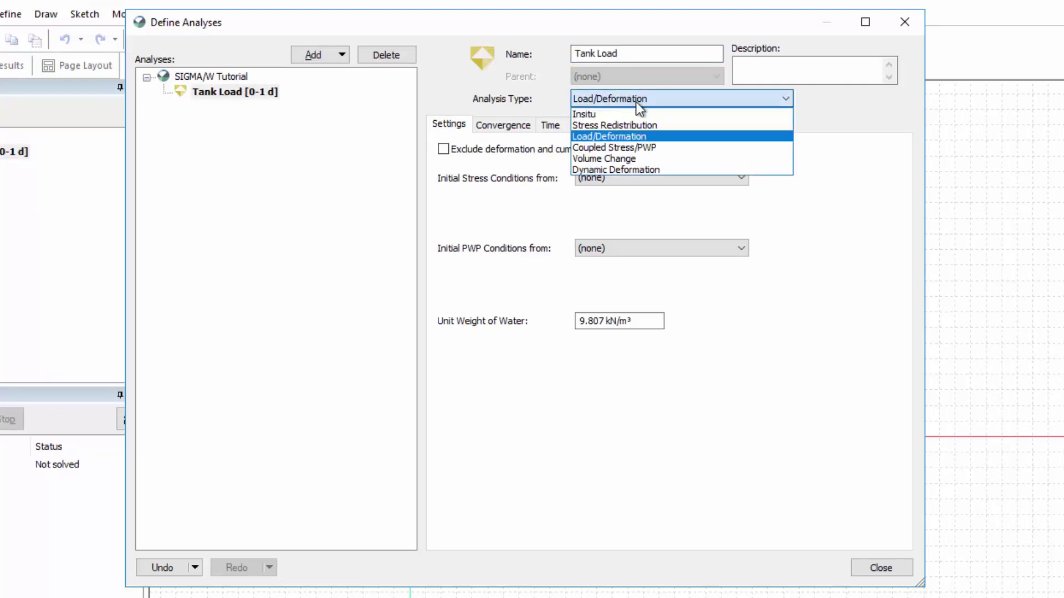
left_click(686, 99)
left_click(750, 73)
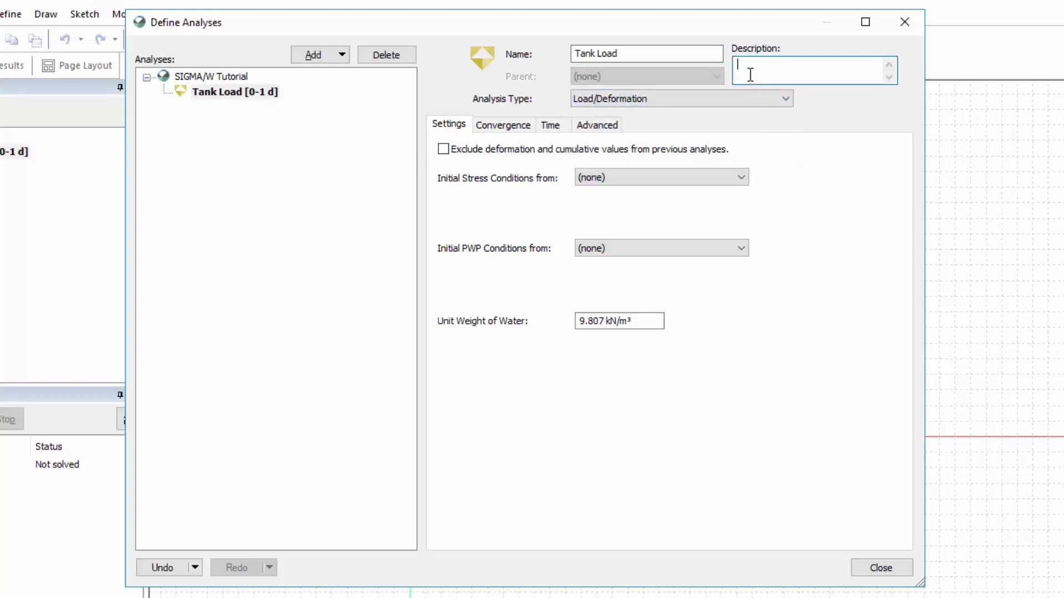
type("Learning to use SIGMA/W")
left_click(671, 177)
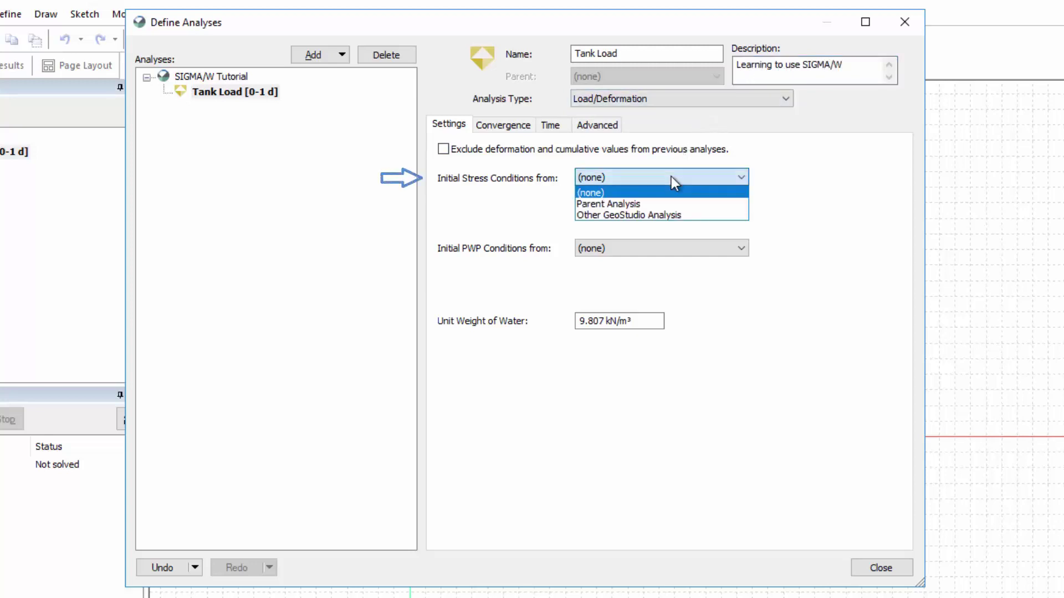
left_click(671, 176)
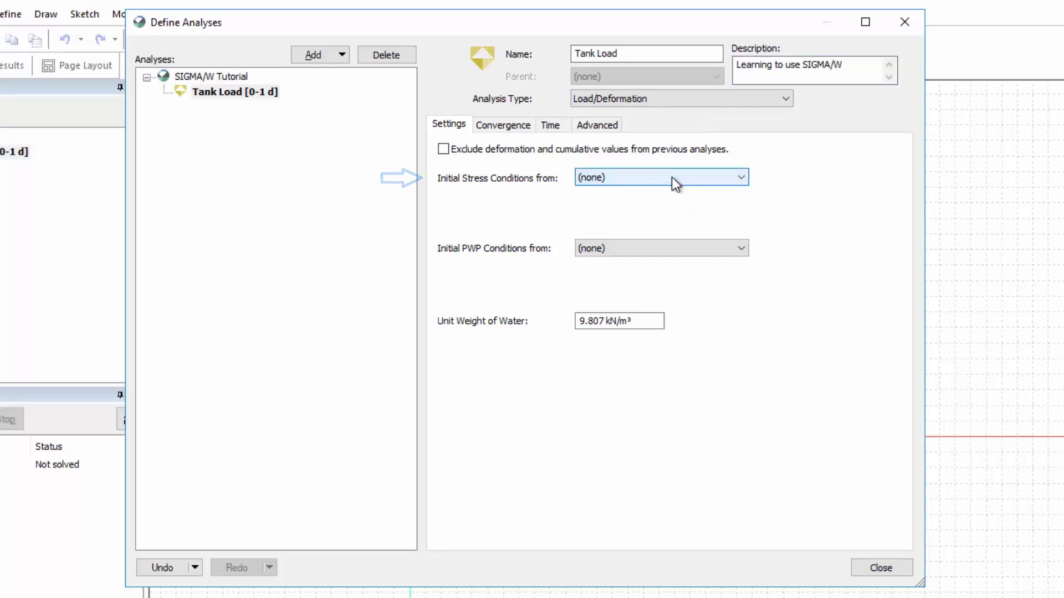
left_click(664, 246)
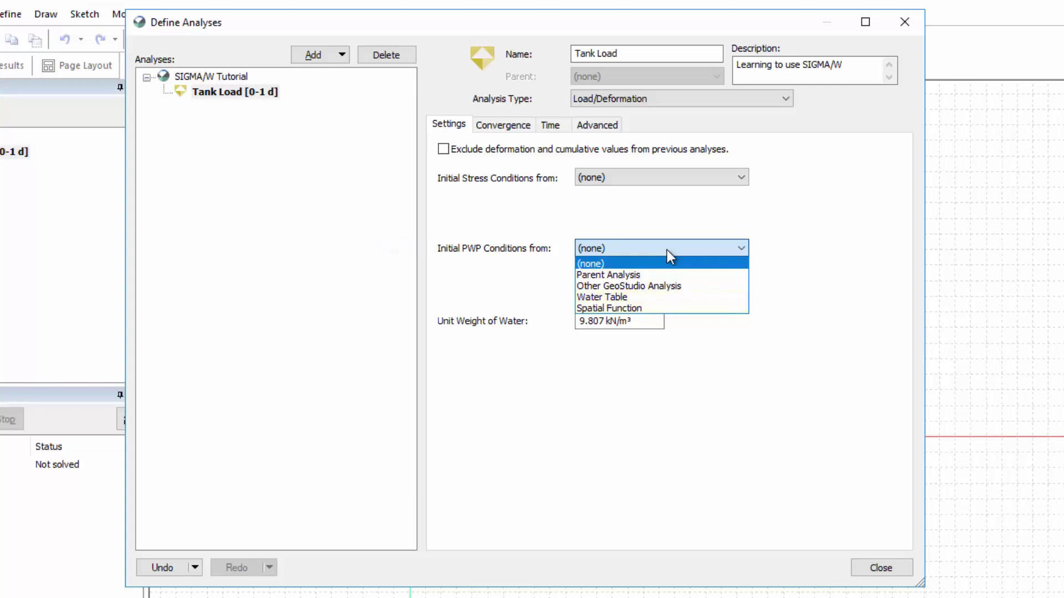
left_click(667, 251)
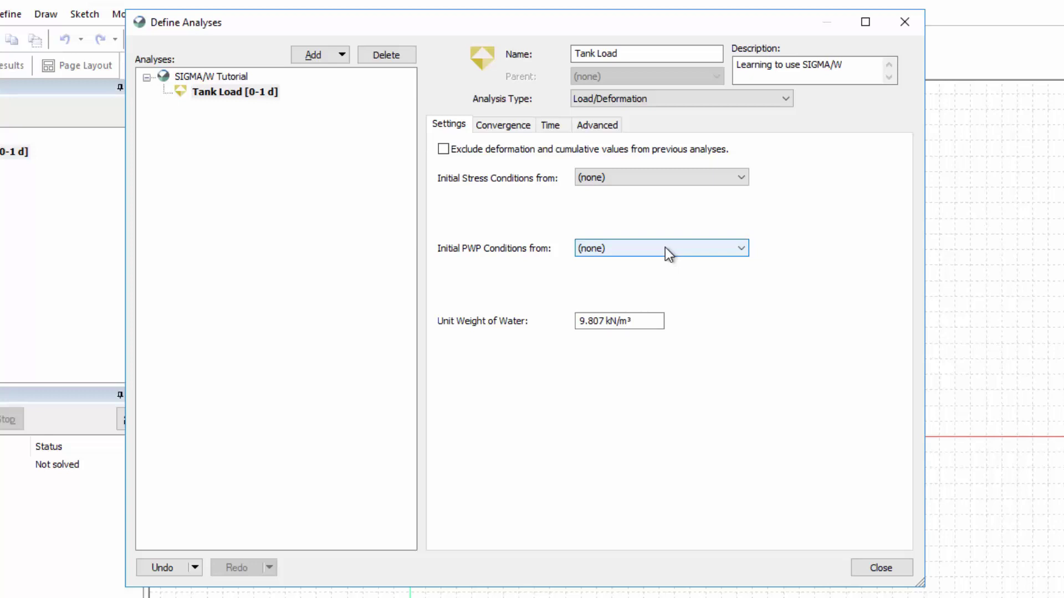
- Review Tank Load's Convergence and Time settings and close Define Analyses
left_click(512, 129)
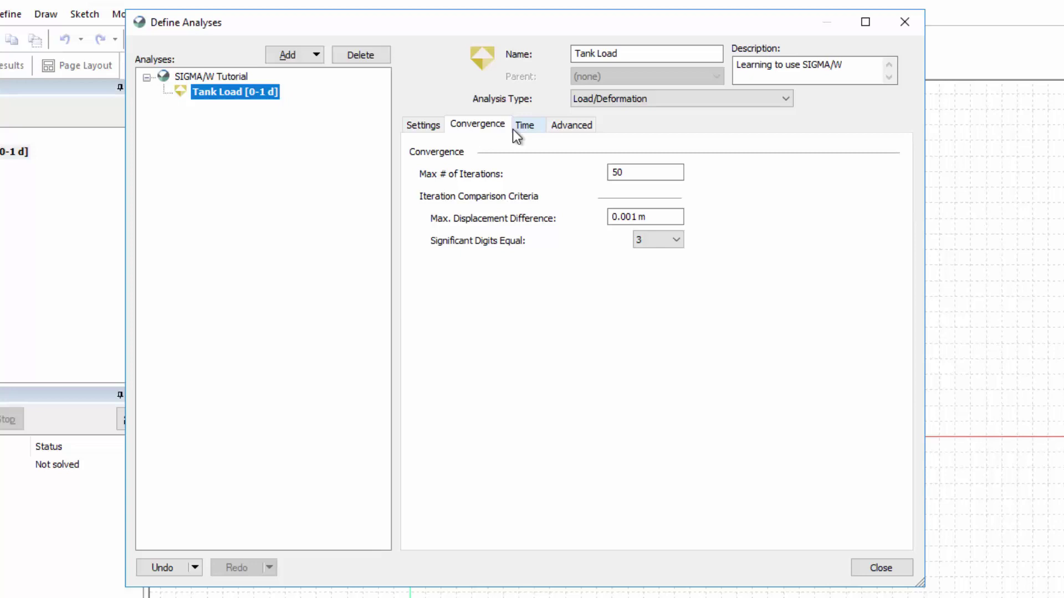
left_click(531, 125)
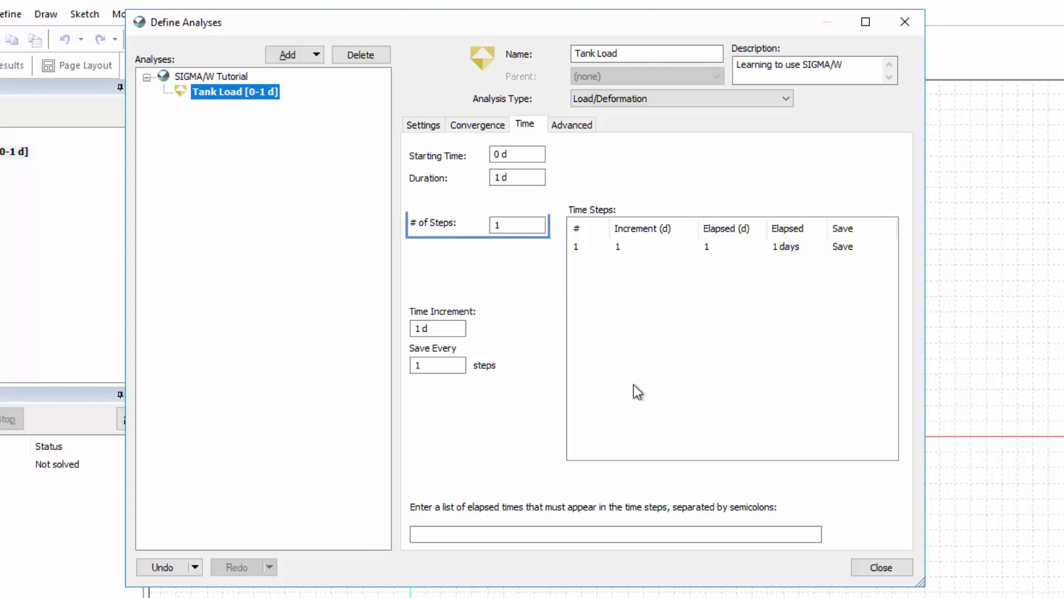
left_click(873, 574)
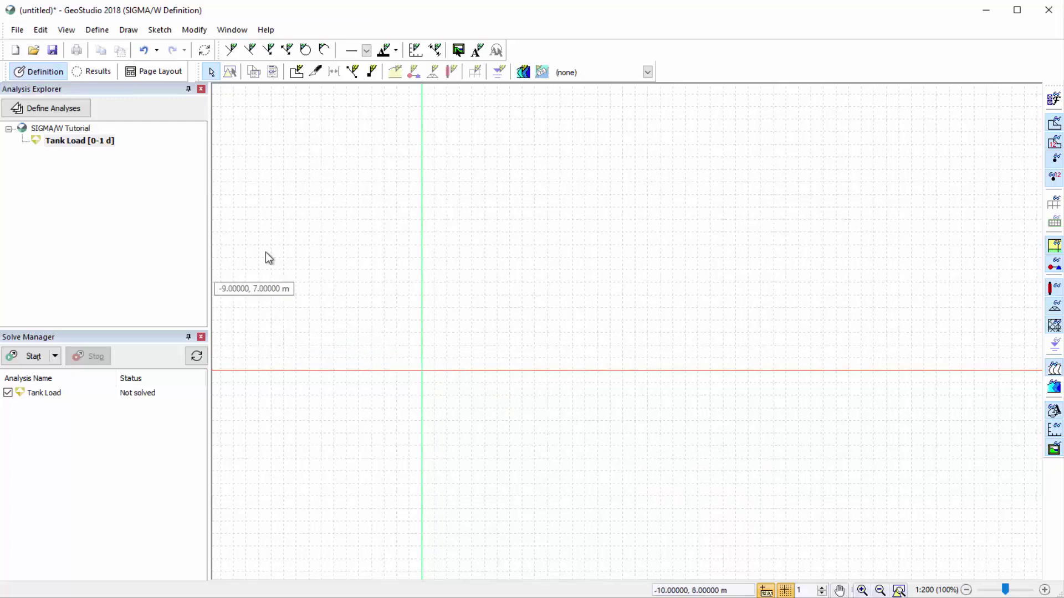
left_click(66, 31)
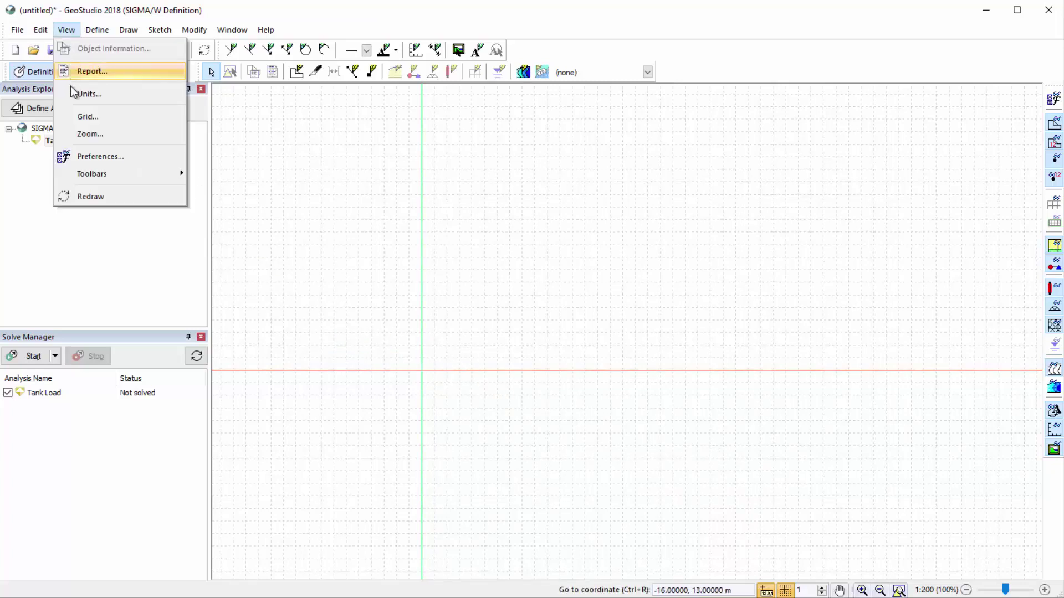
left_click(89, 116)
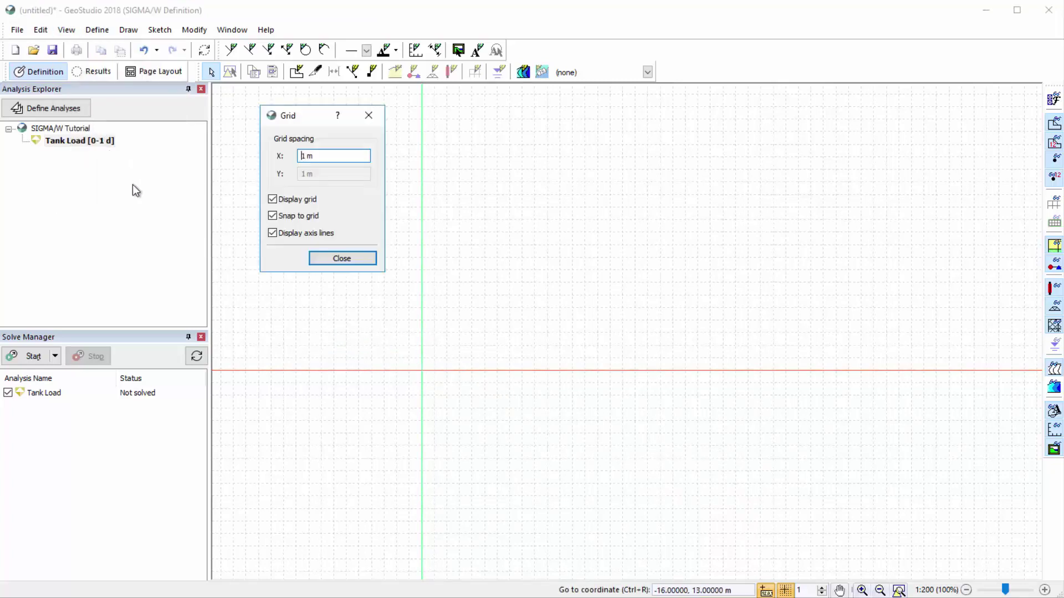
left_click(316, 260)
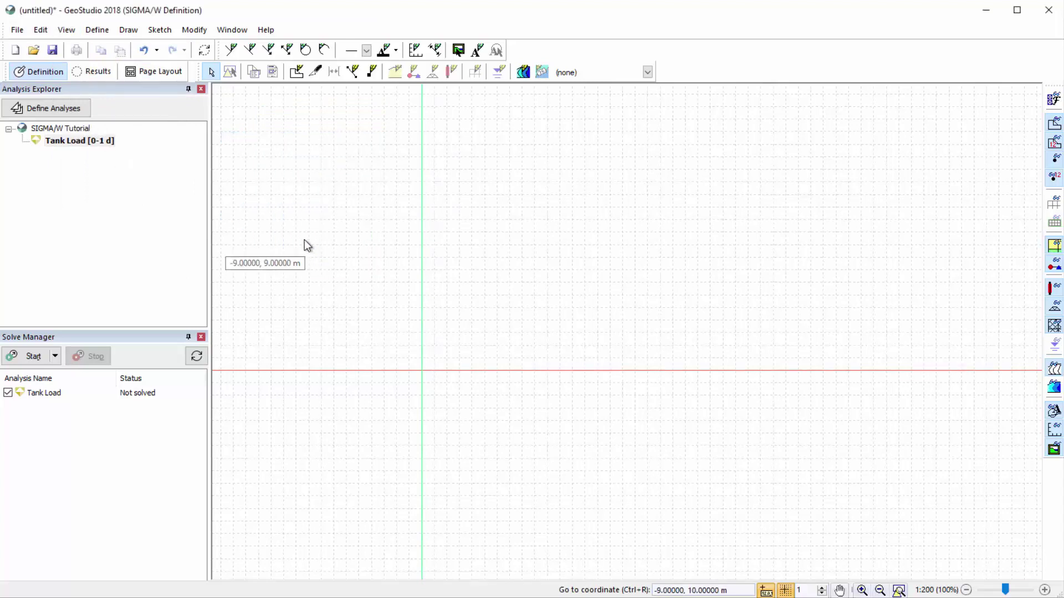
- Make the model geometry Axisymmetric with a 360° central angle
left_click(106, 35)
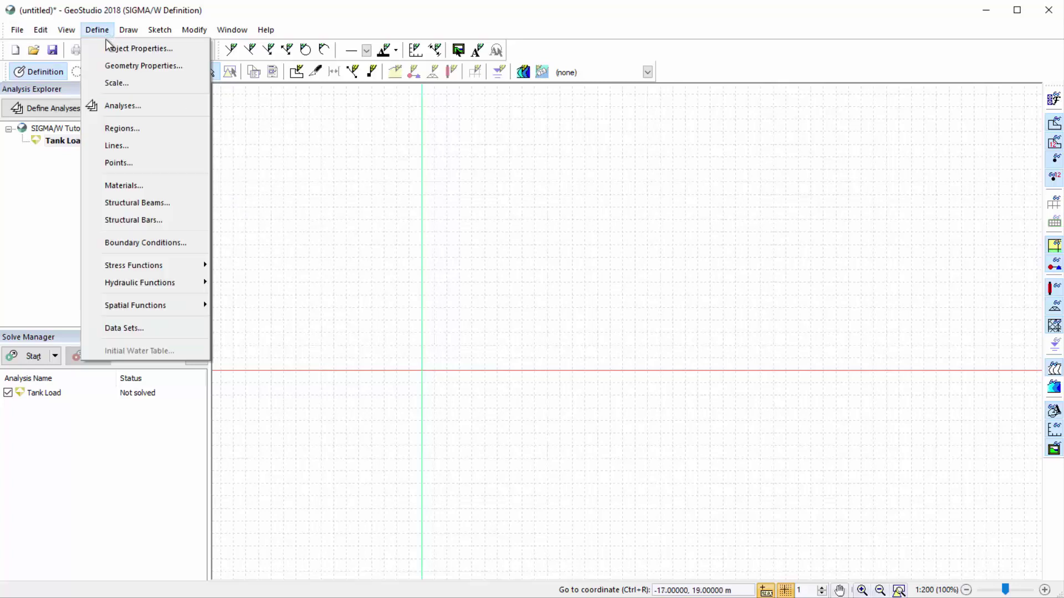
left_click(123, 70)
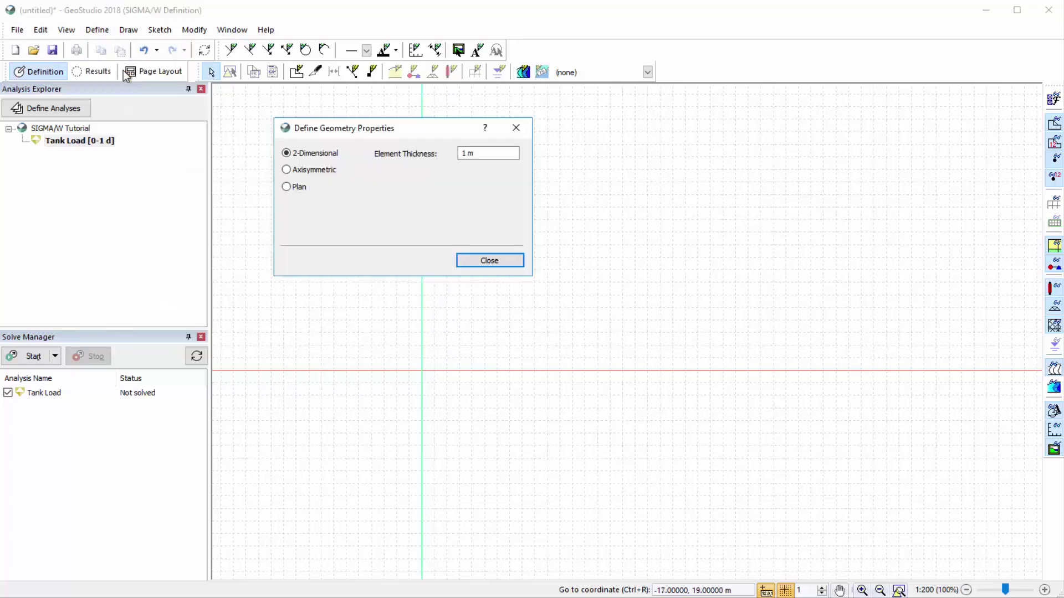
left_click(287, 170)
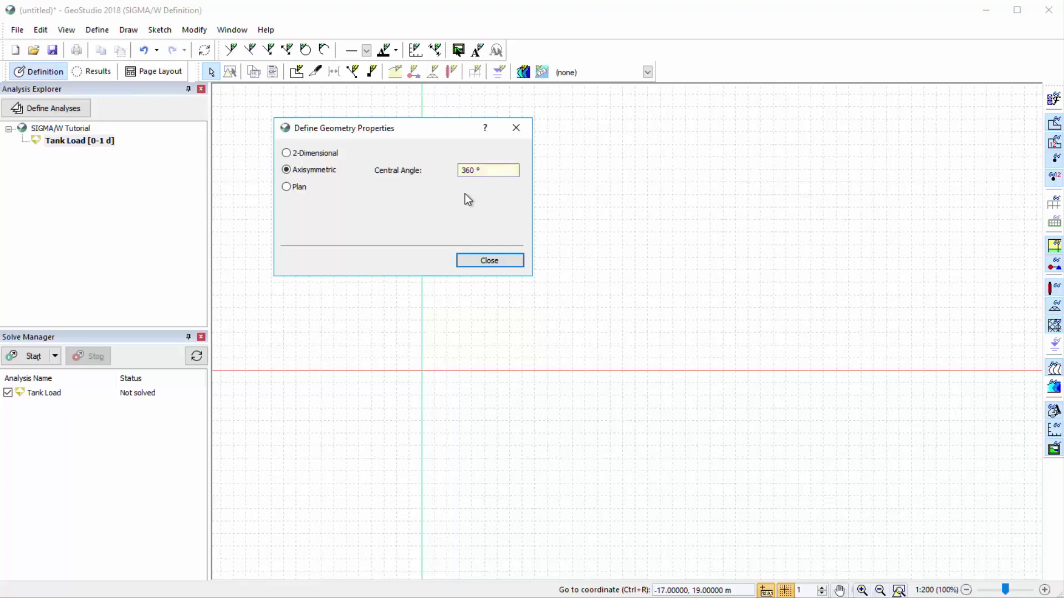
left_click(489, 261)
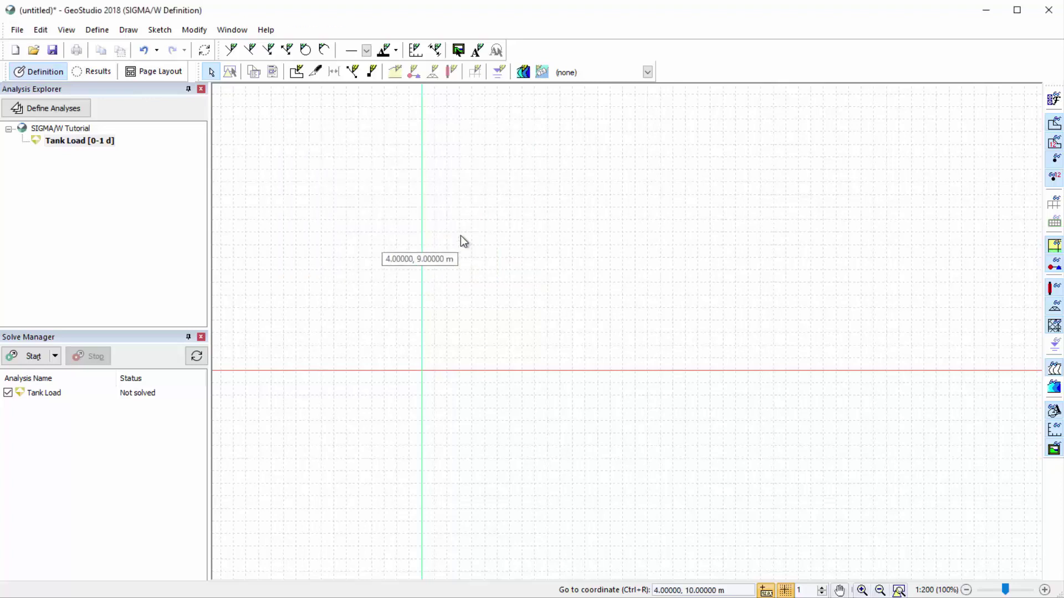
left_click(66, 29)
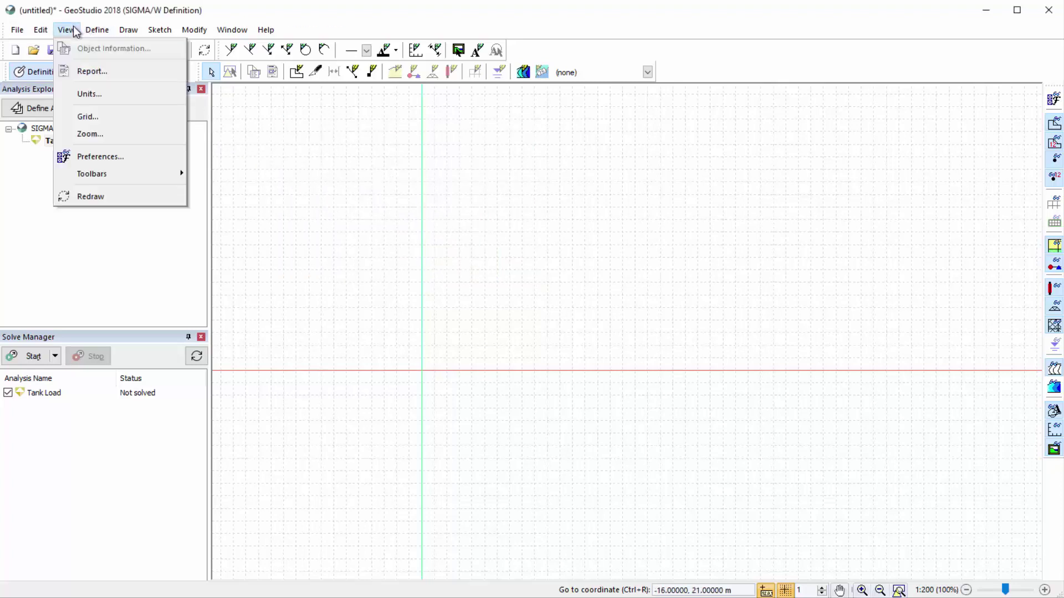
left_click(81, 94)
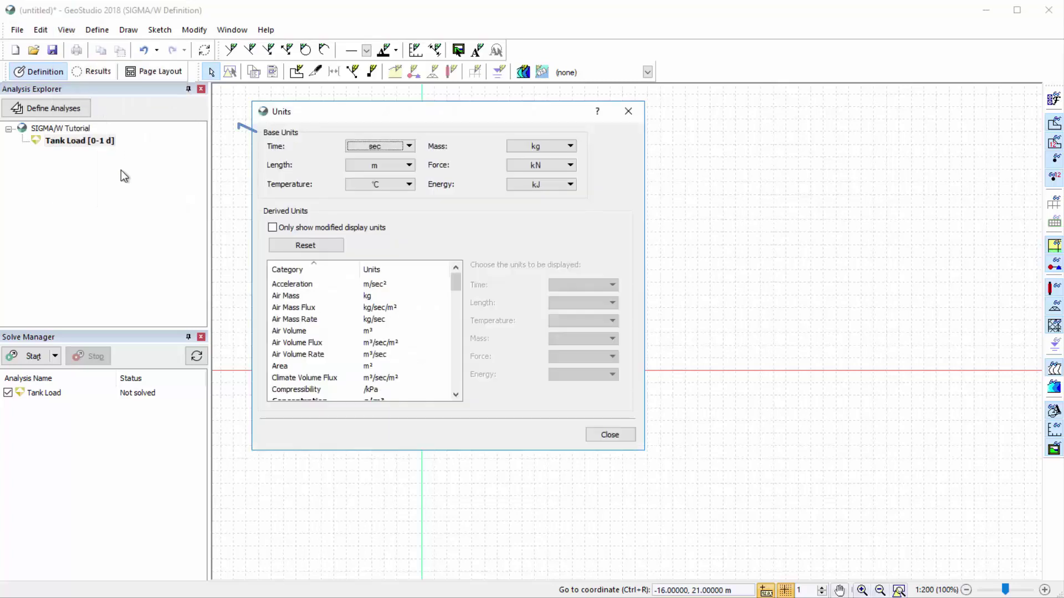
left_click(593, 436)
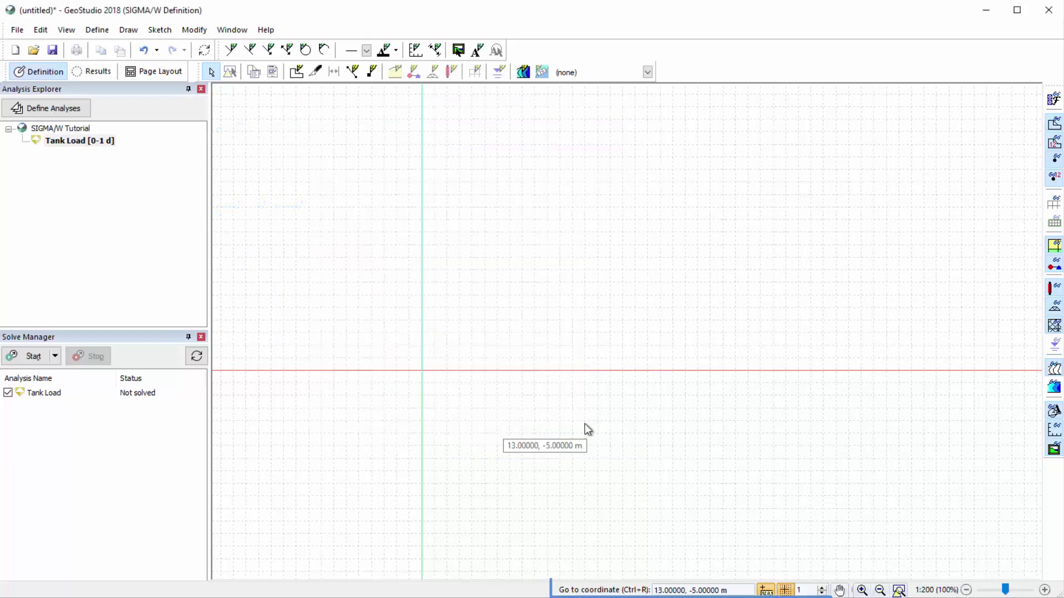
left_click(67, 29)
left_click(98, 137)
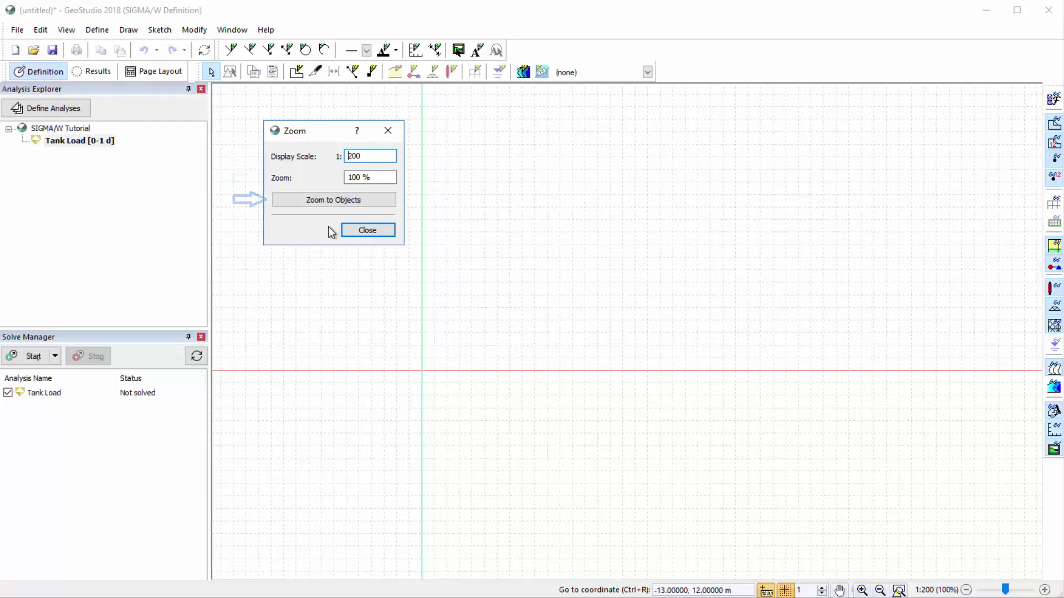
left_click(352, 230)
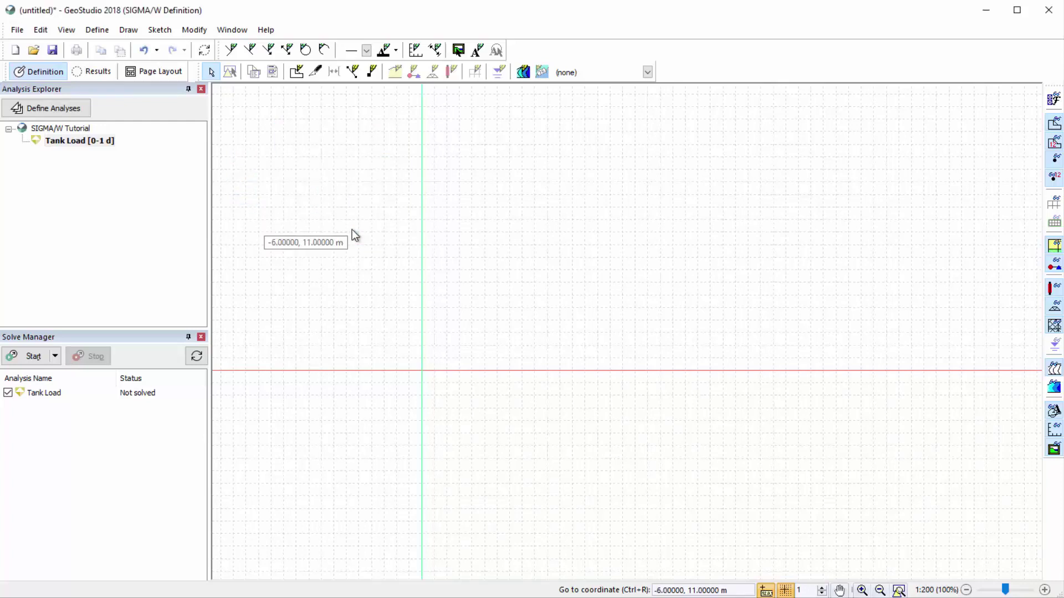
- Sketch axes titled Distance (m) and Elevation (m), X from -5 to 40, Y from -2 to 26
left_click(416, 55)
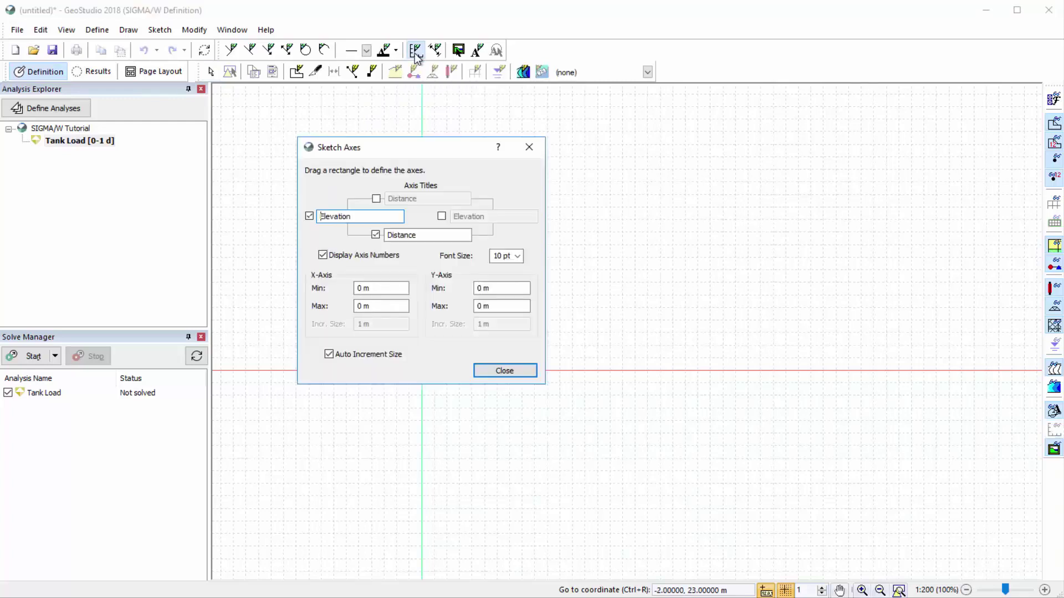
type("(m)")
left_click(438, 235)
type("(m)")
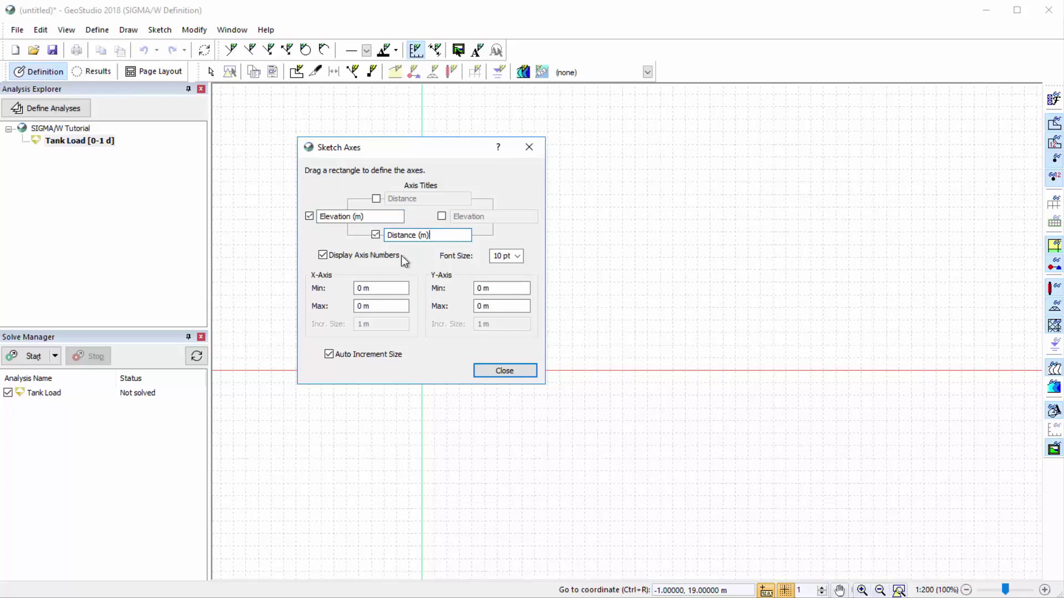
left_click(350, 287)
type("-5m")
left_click(359, 306)
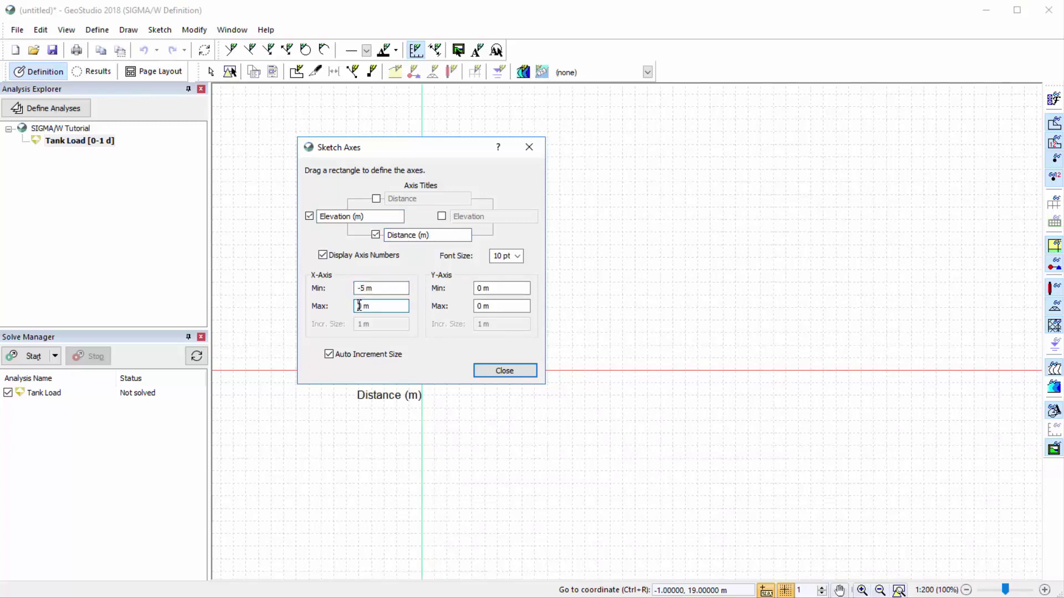
type("40")
left_click(479, 288)
type("-2m")
left_click(480, 306)
type("20")
key("Return")
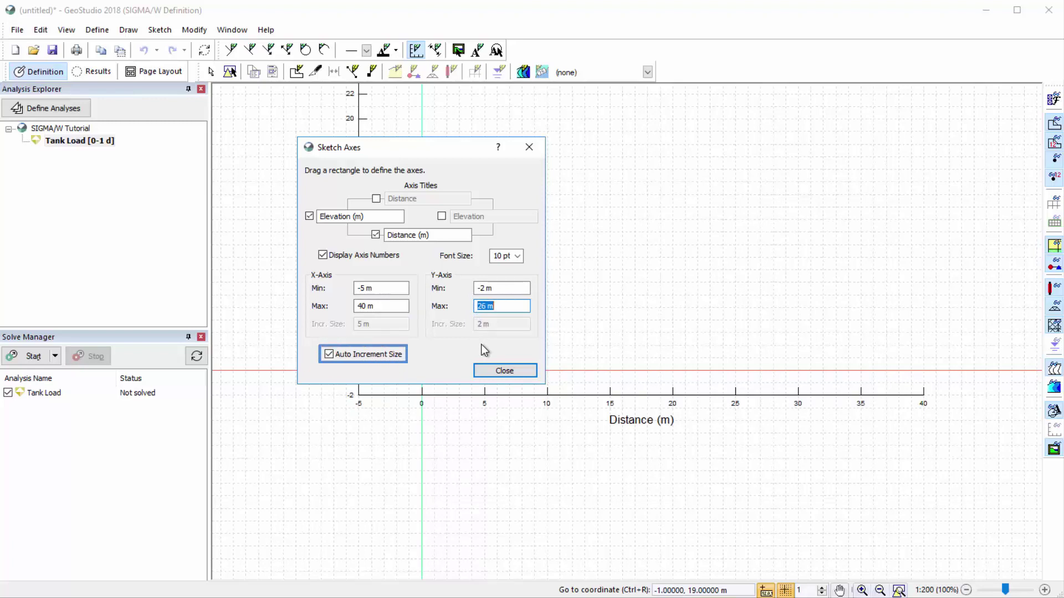
- Fit the sketched axes to the window and preview Import Regions without importing anything
left_click(491, 372)
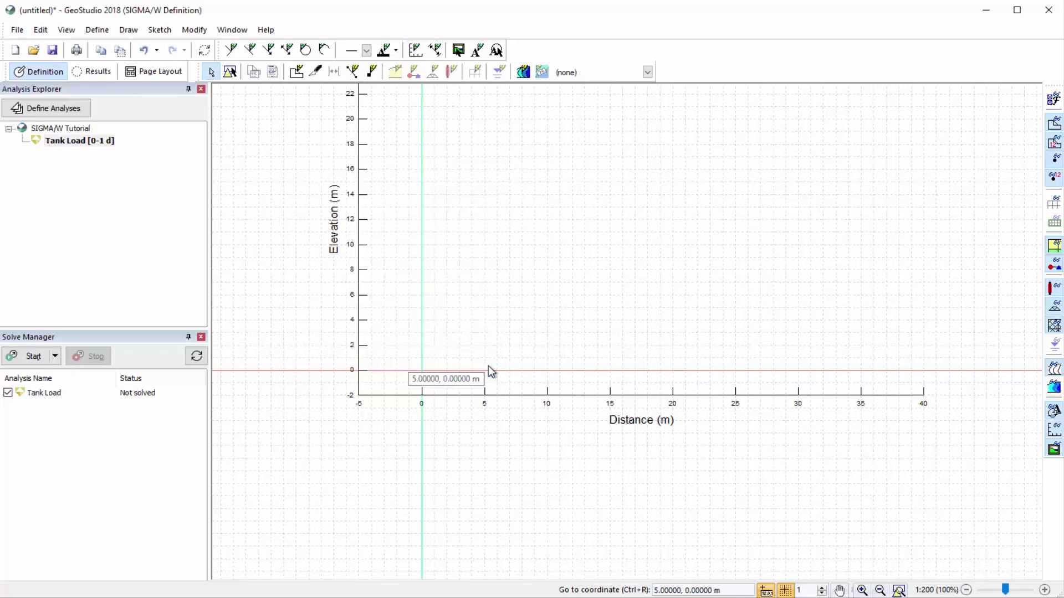
left_click(899, 591)
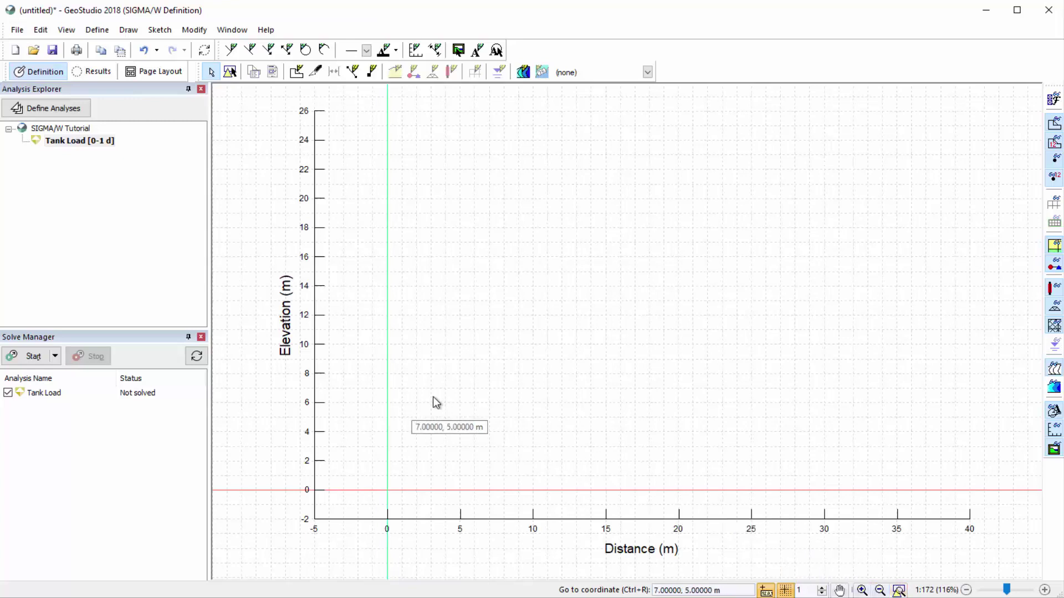
left_click(18, 30)
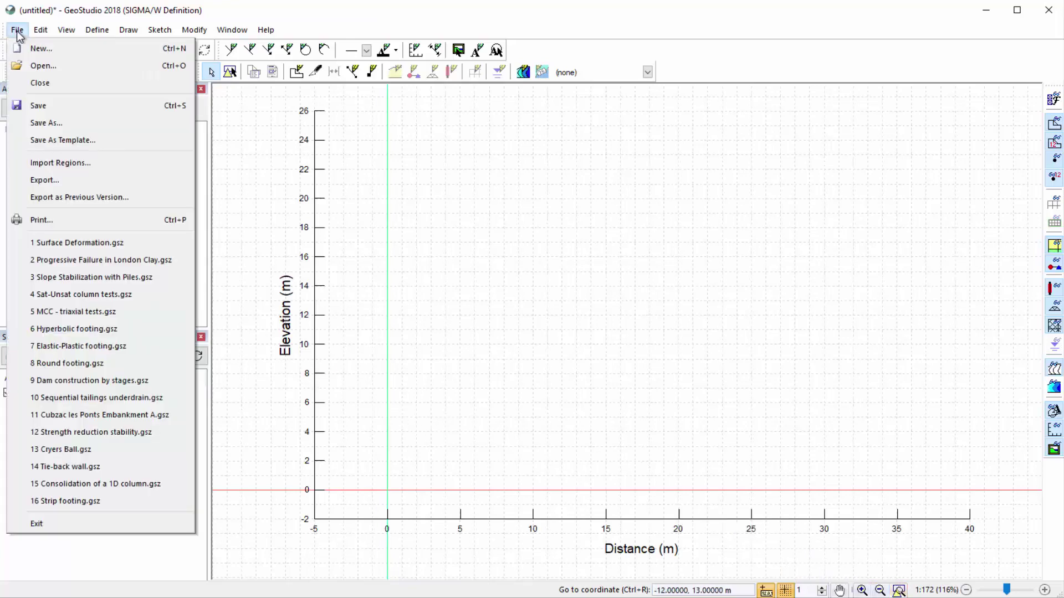
left_click(87, 163)
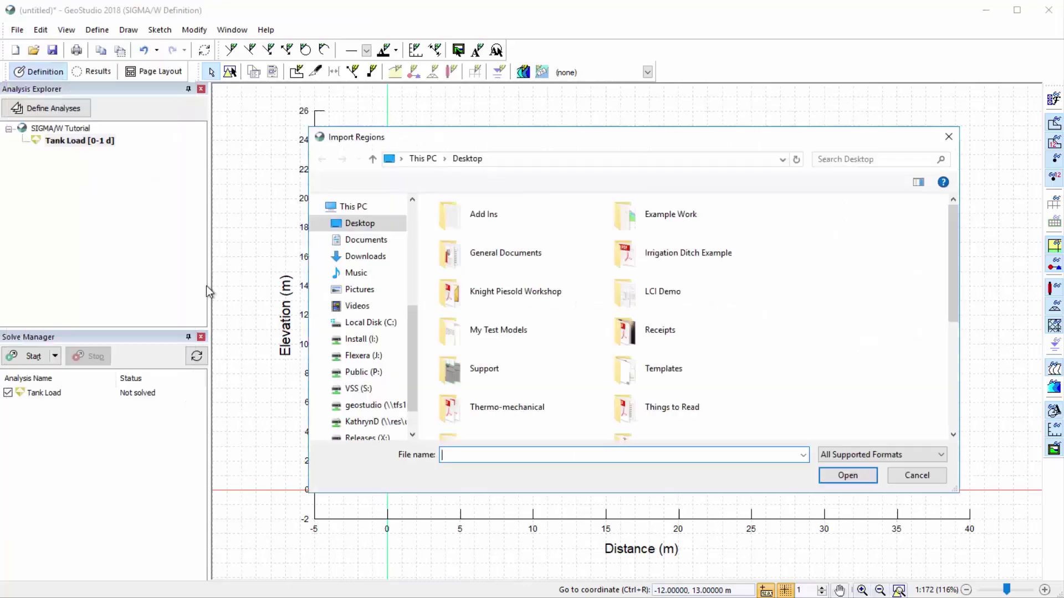
left_click(921, 481)
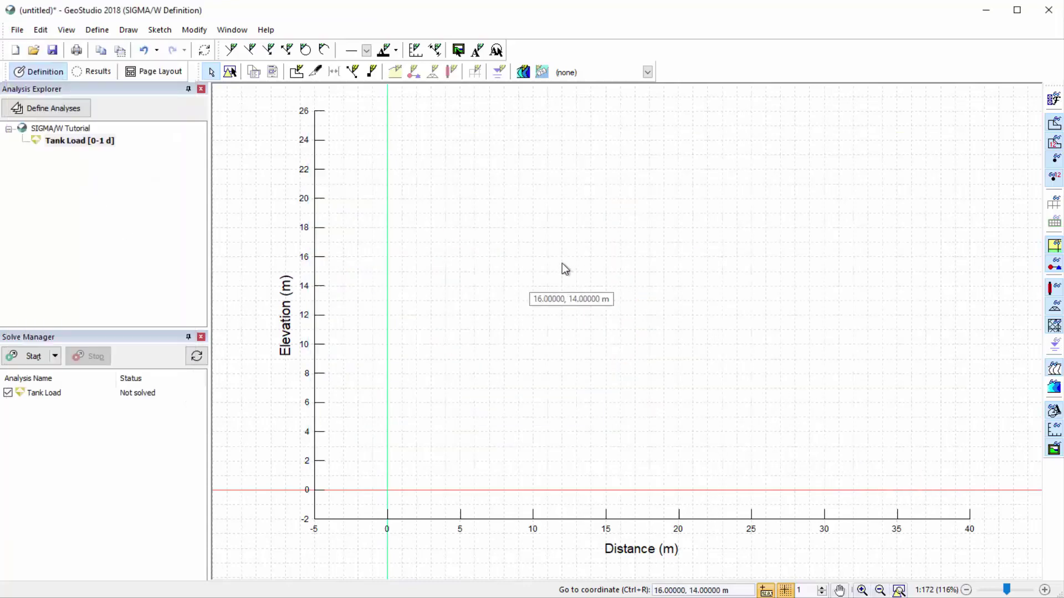
- Browse the Sketch Pictures list and the Define Points table without making changes
left_click(160, 29)
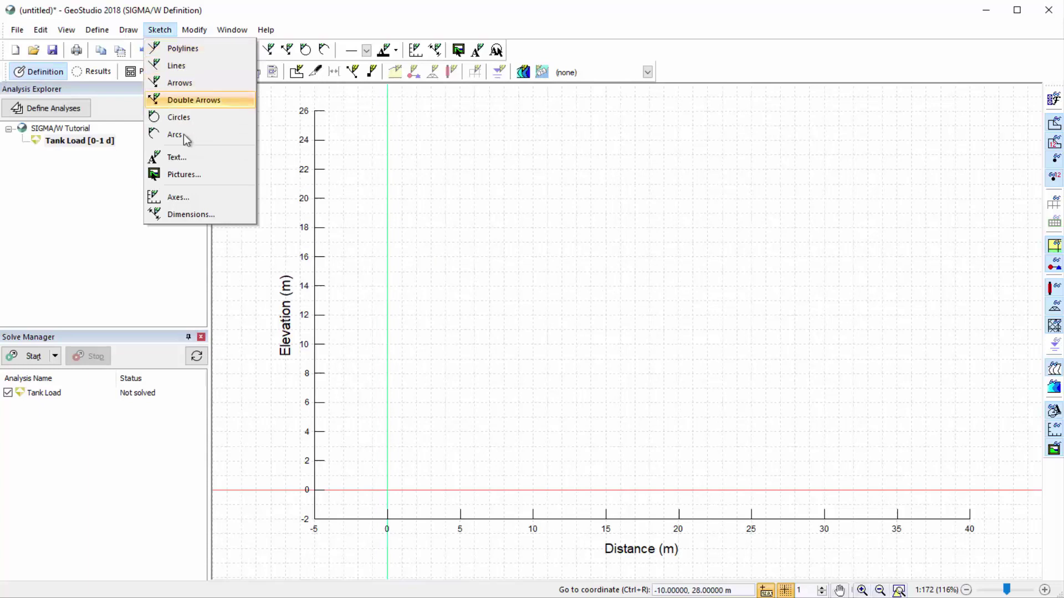
key("Escape")
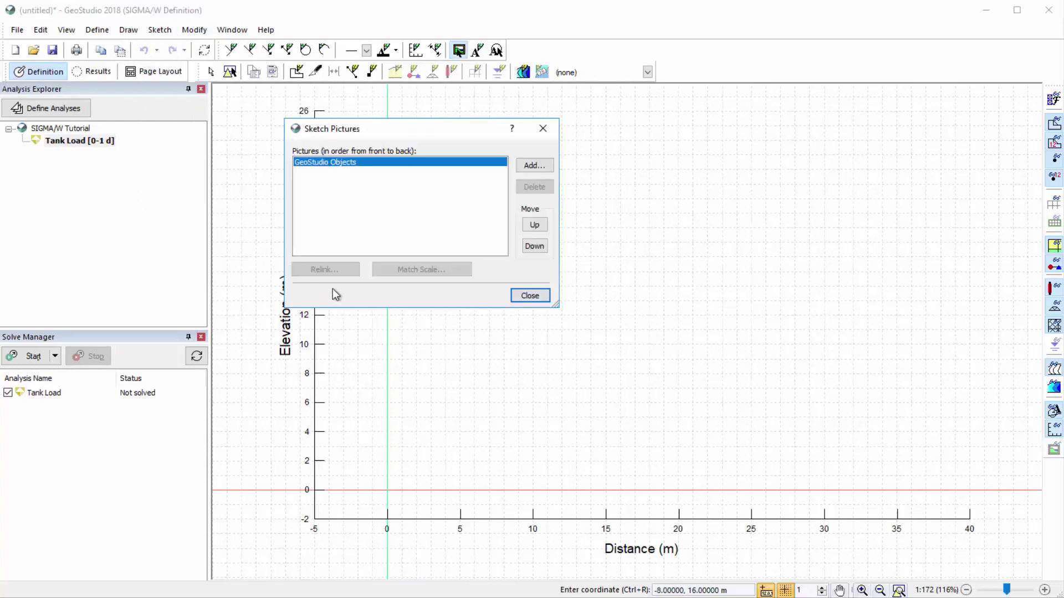
left_click(529, 296)
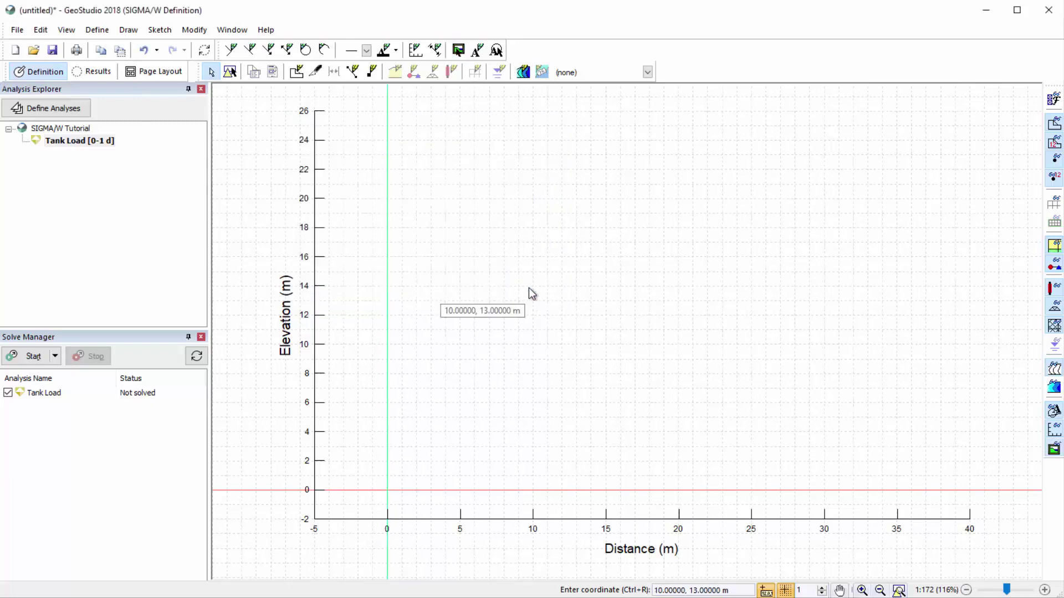
left_click(94, 31)
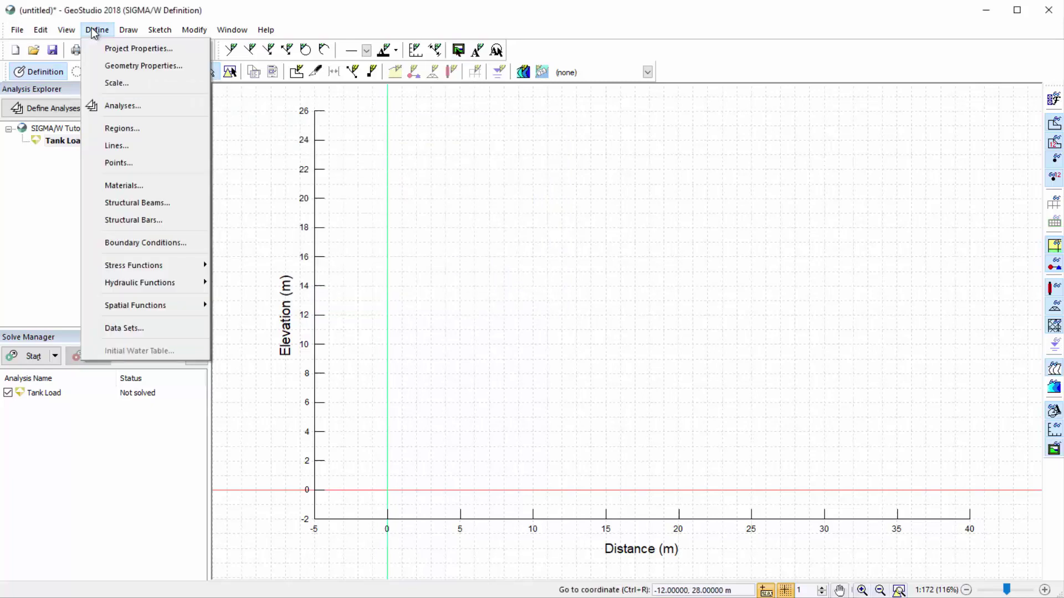
left_click(124, 164)
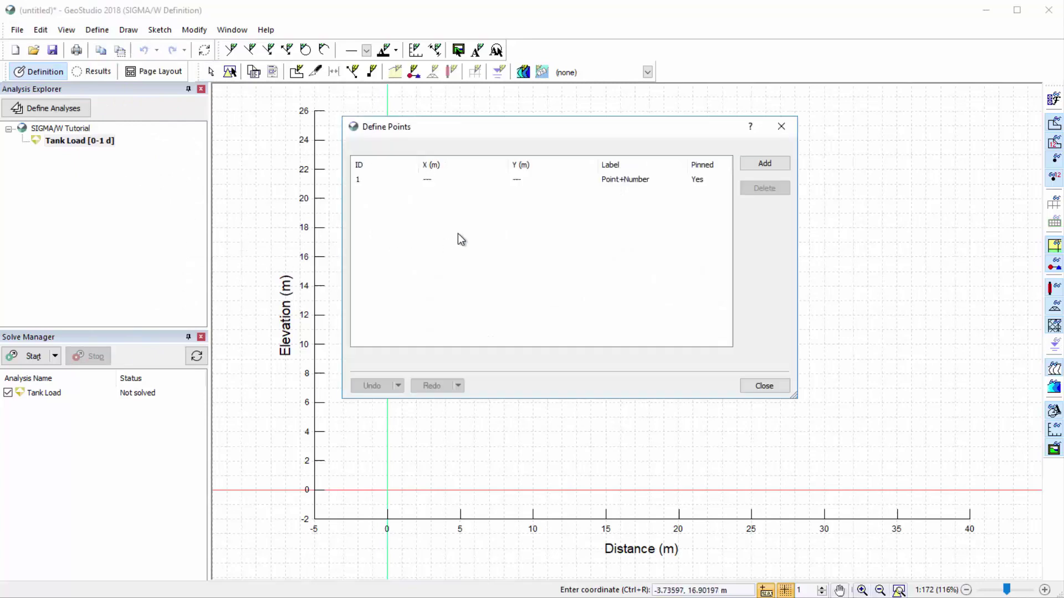
right_click(464, 230)
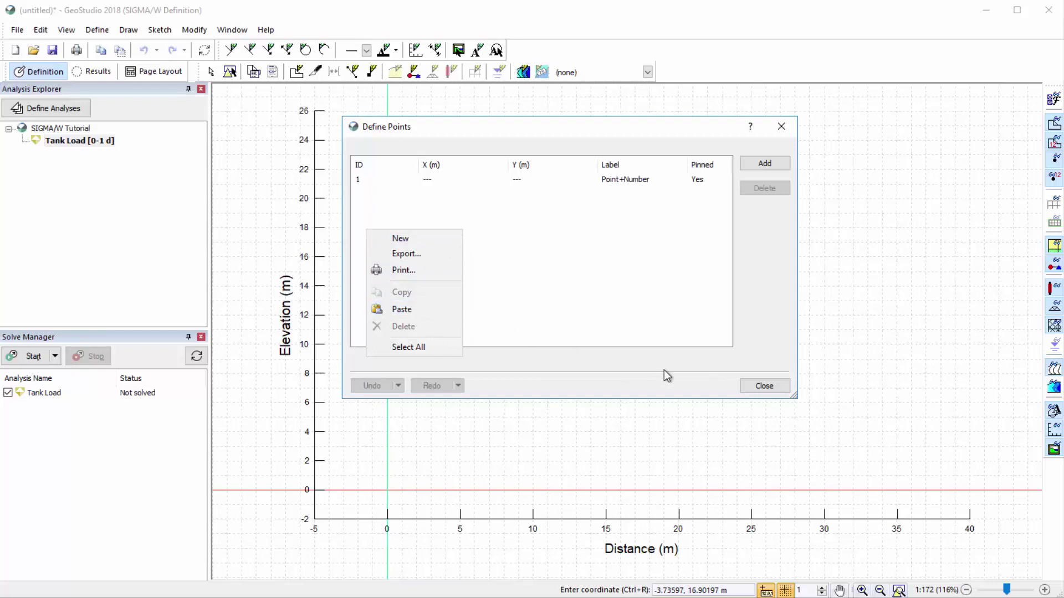
left_click(763, 386)
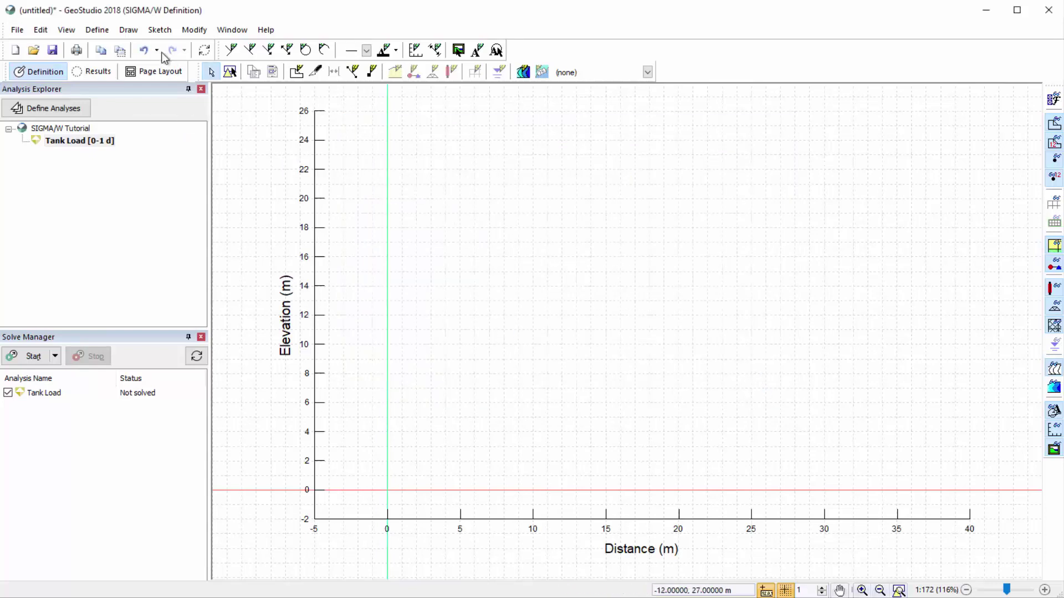
left_click(129, 30)
- Draw region 1 with corners (0,0), (0,20), (38,20) and (38,0)
left_click(145, 53)
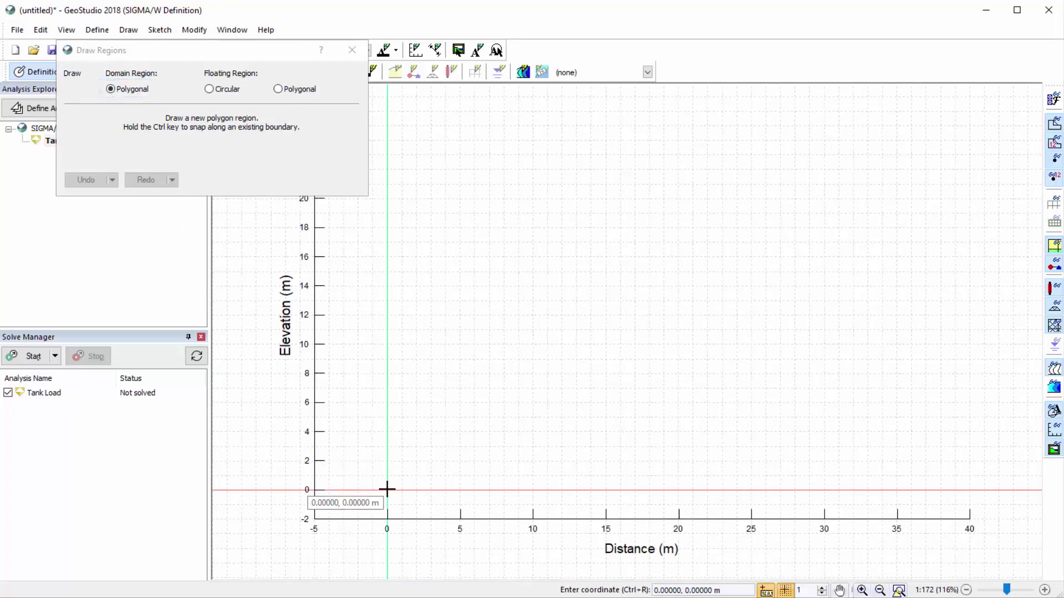
left_click(386, 490)
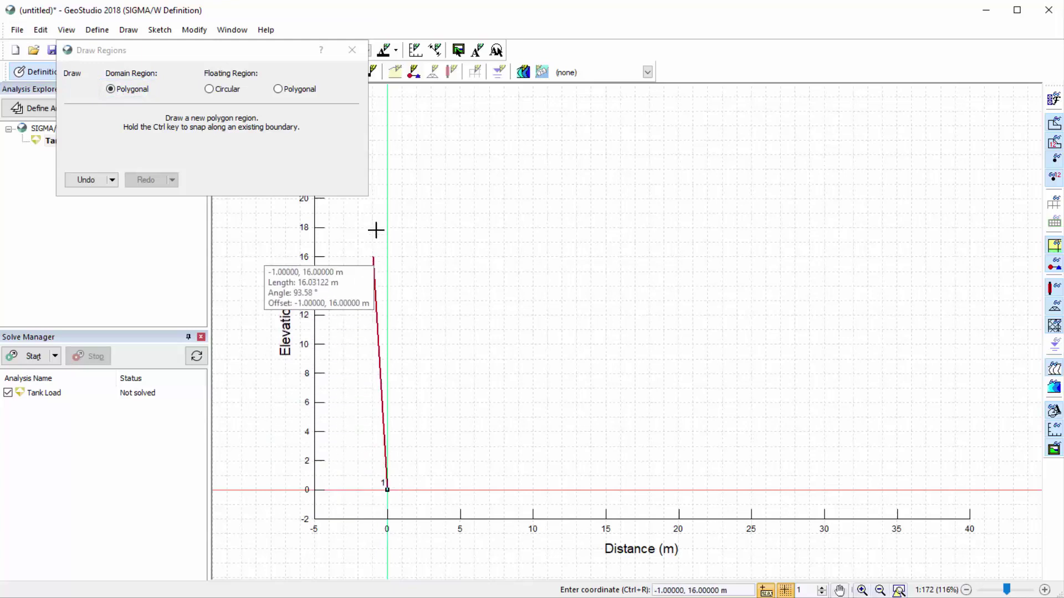
left_click(387, 198)
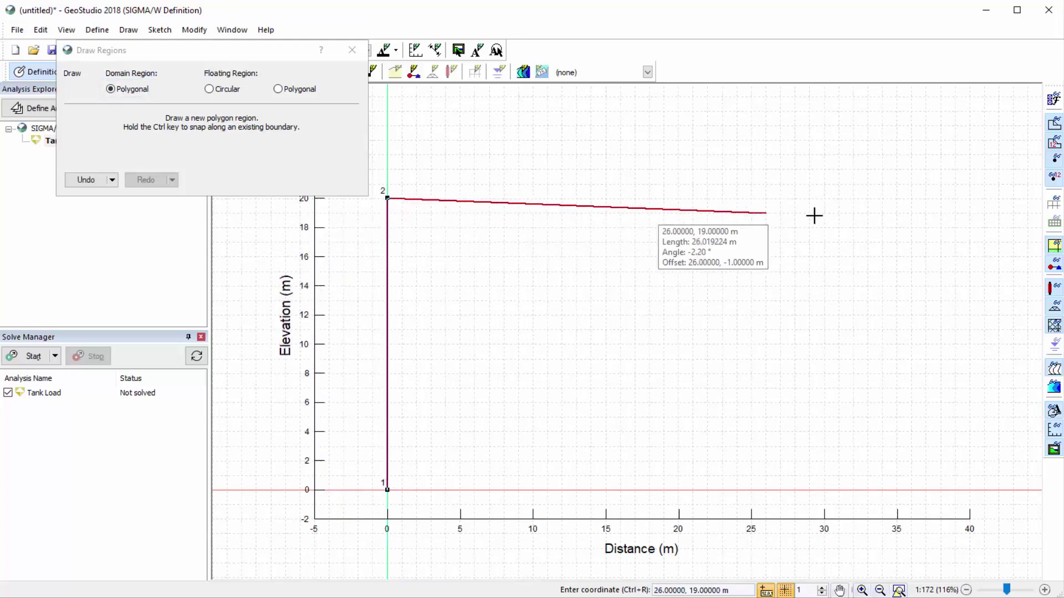
left_click(940, 198)
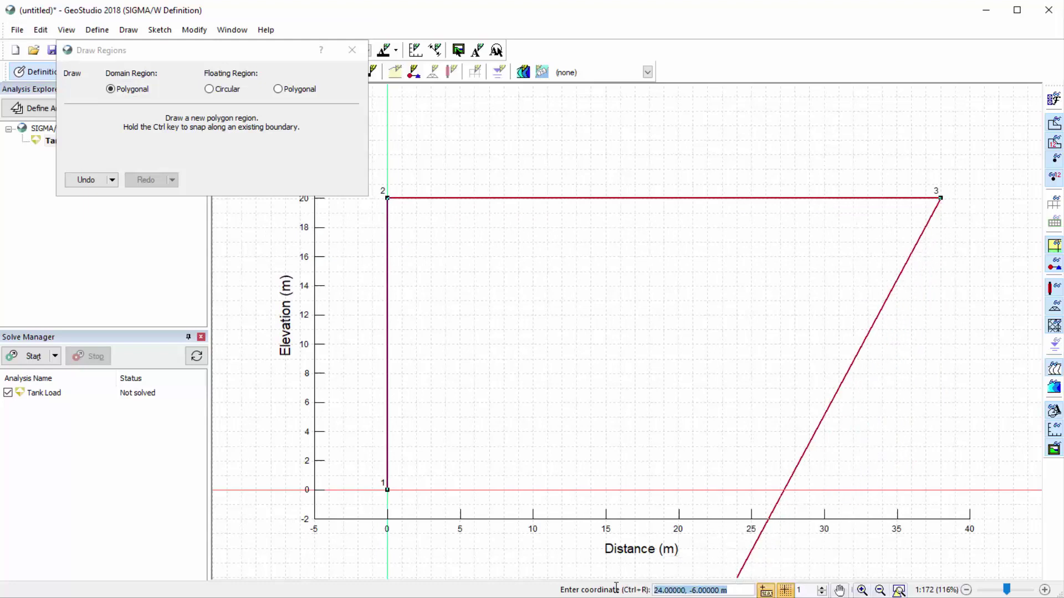
type("38,0")
key("Return")
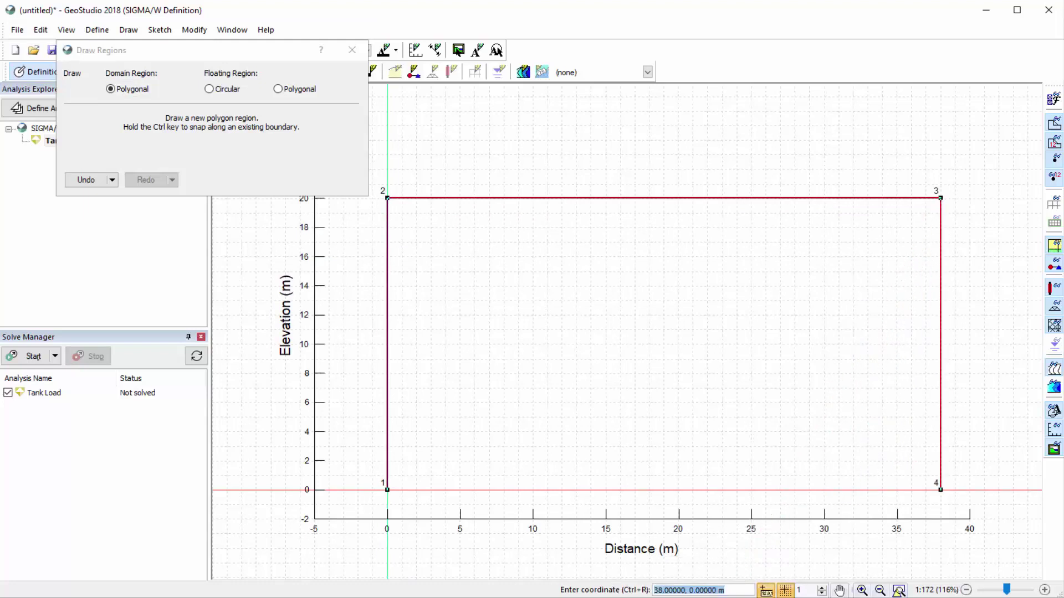
right_click(582, 390)
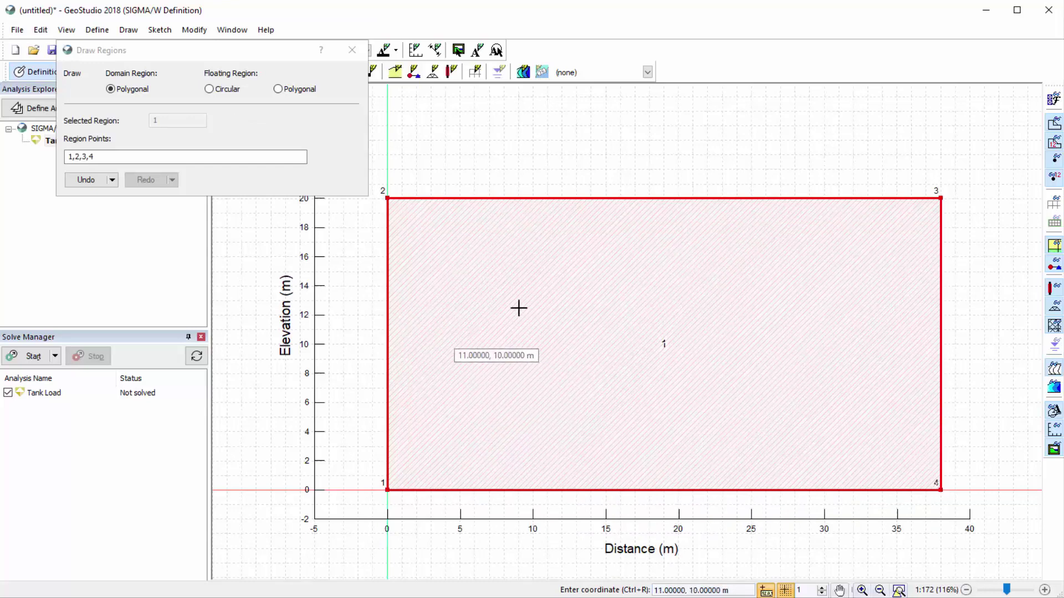
- Draw region 2 from 20 to 25 m elevation across the full 38 m width
left_click(386, 198)
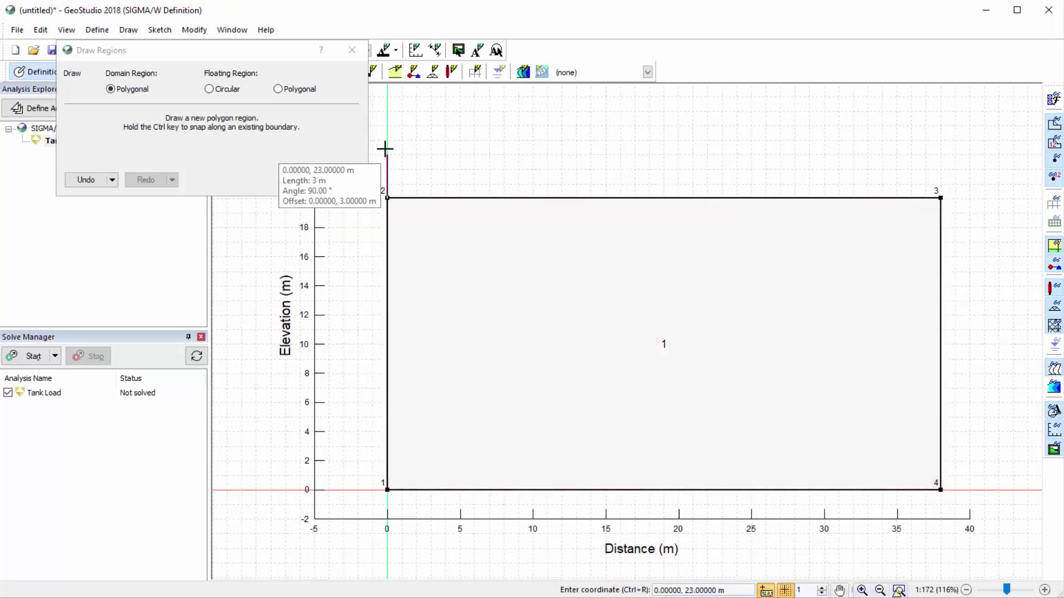
left_click(386, 125)
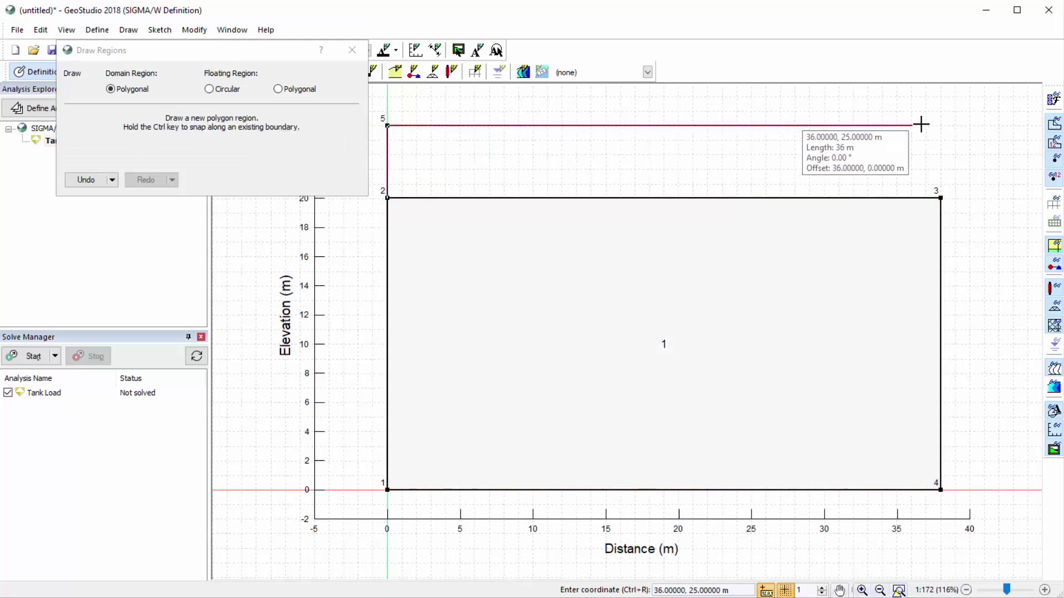
left_click(941, 126)
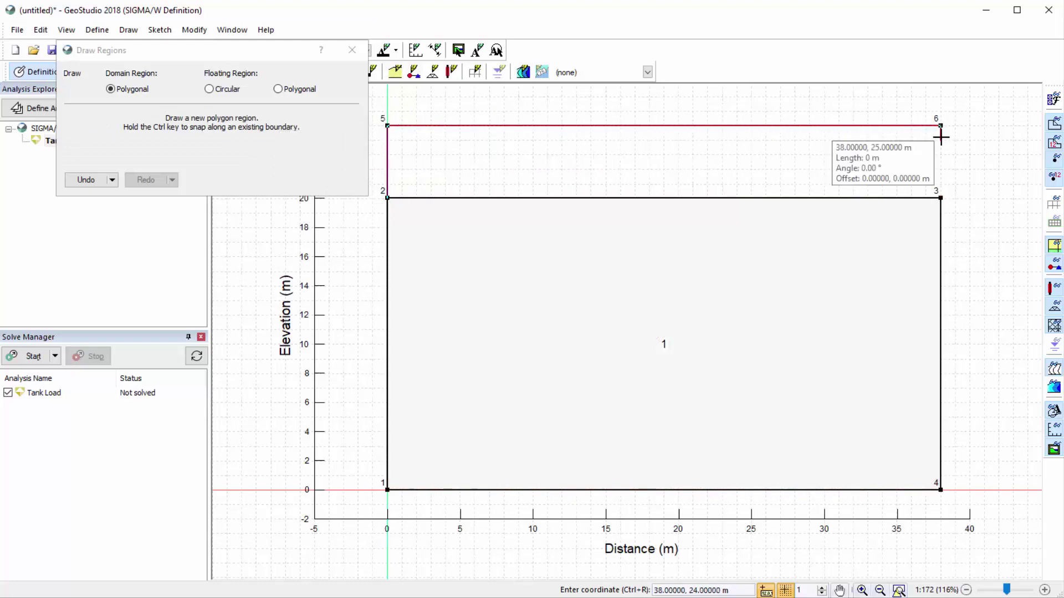
left_click(940, 199)
right_click(708, 180)
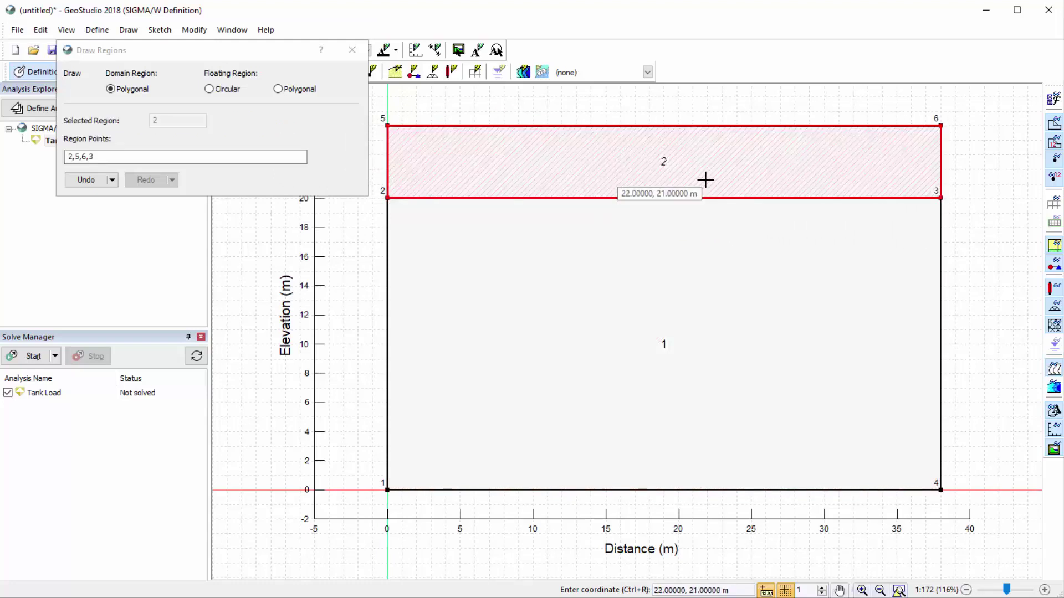
left_click(351, 51)
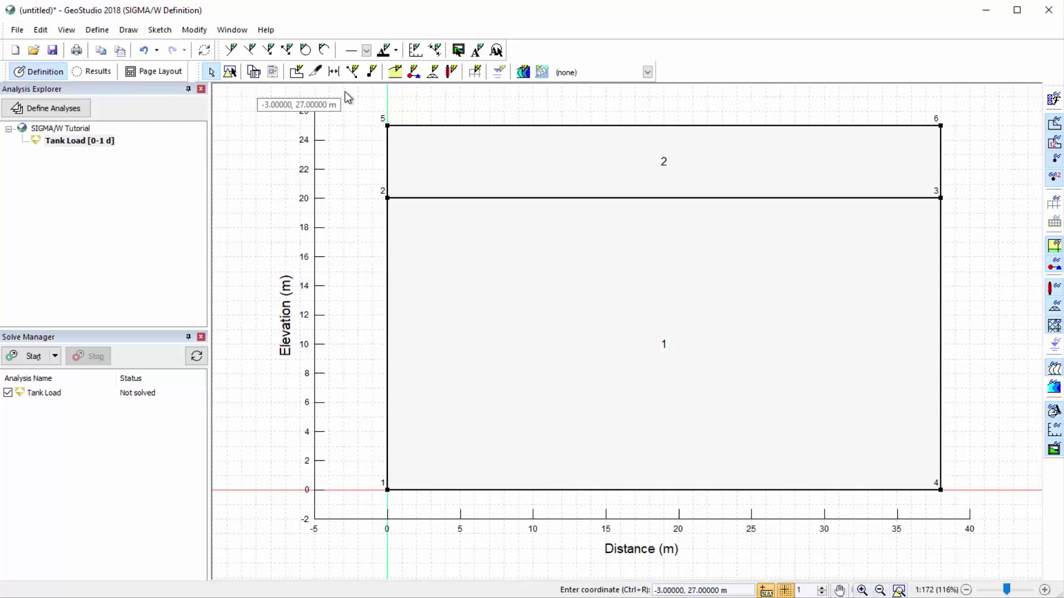
- Split both layers with a vertical line at x = 10 m, from the bottom to the top boundary
left_click(315, 72)
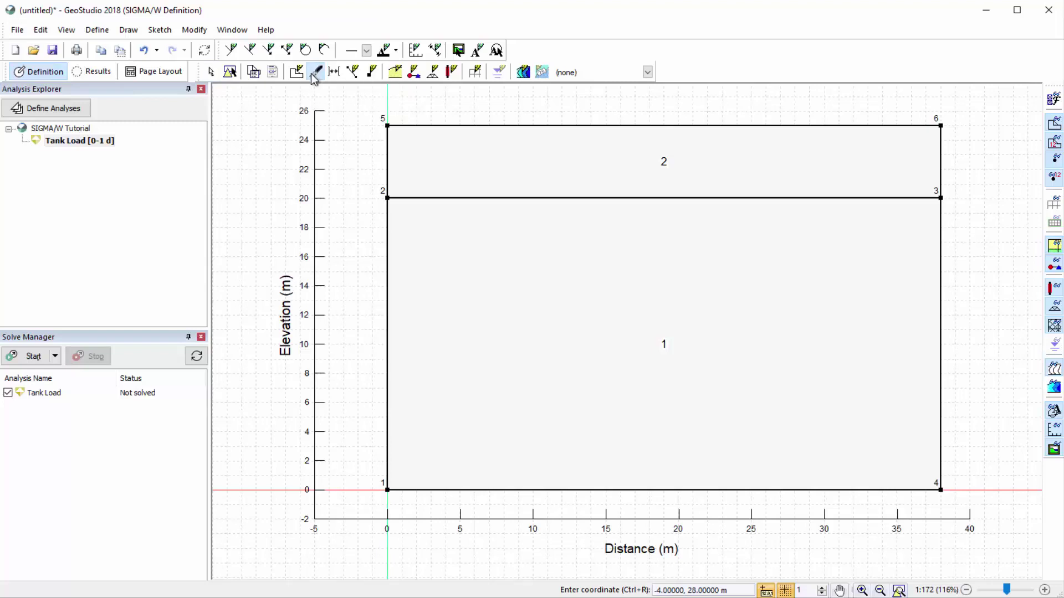
left_click(532, 488)
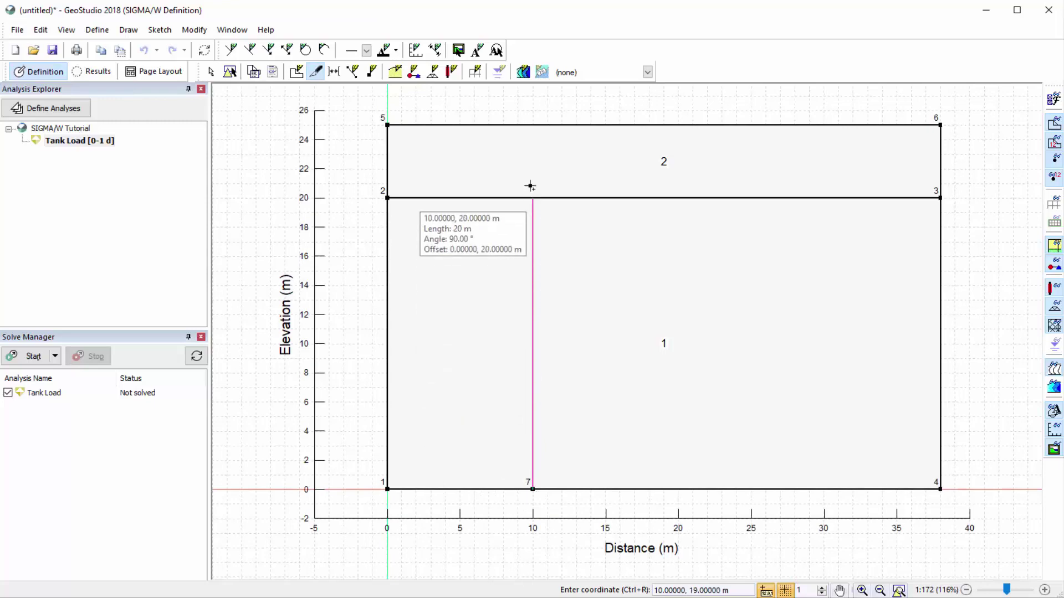
left_click(532, 125)
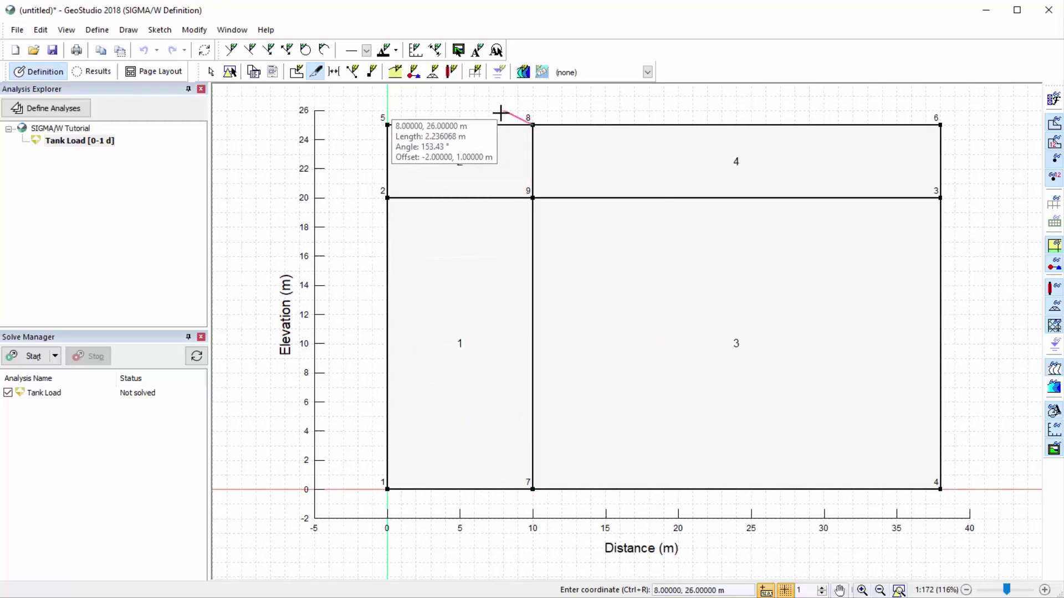
right_click(499, 111)
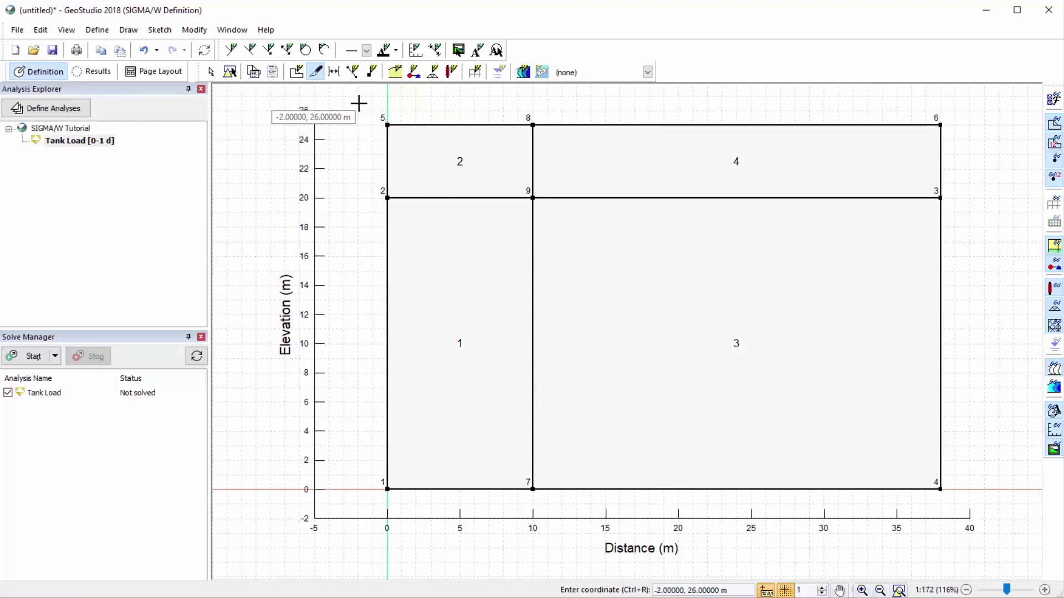
- Add point 10 at (5, 25) on the upper layer's top edge
left_click(126, 29)
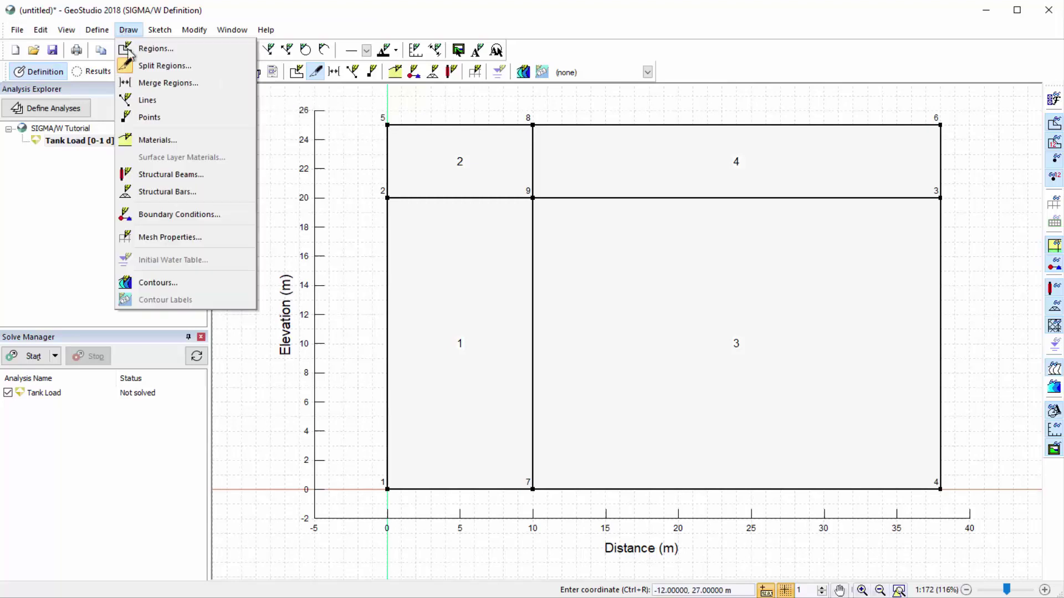
left_click(174, 118)
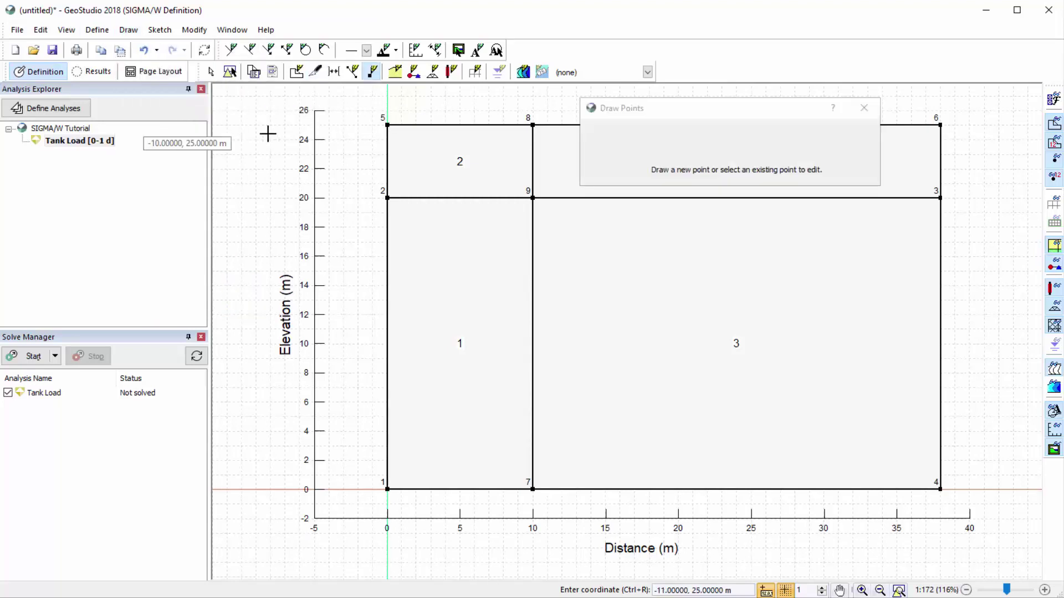
left_click(461, 125)
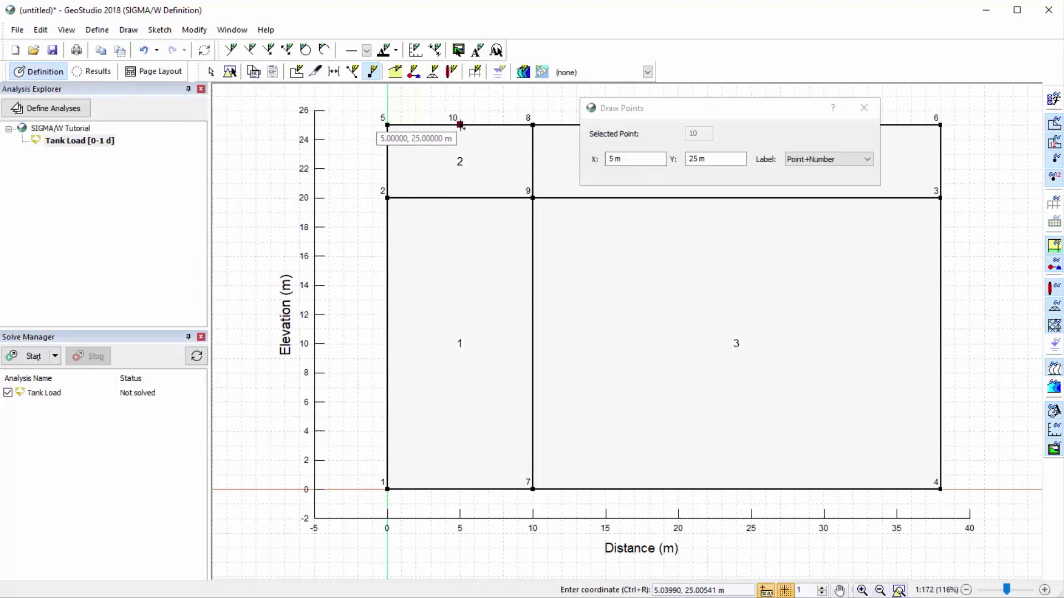
left_click(863, 109)
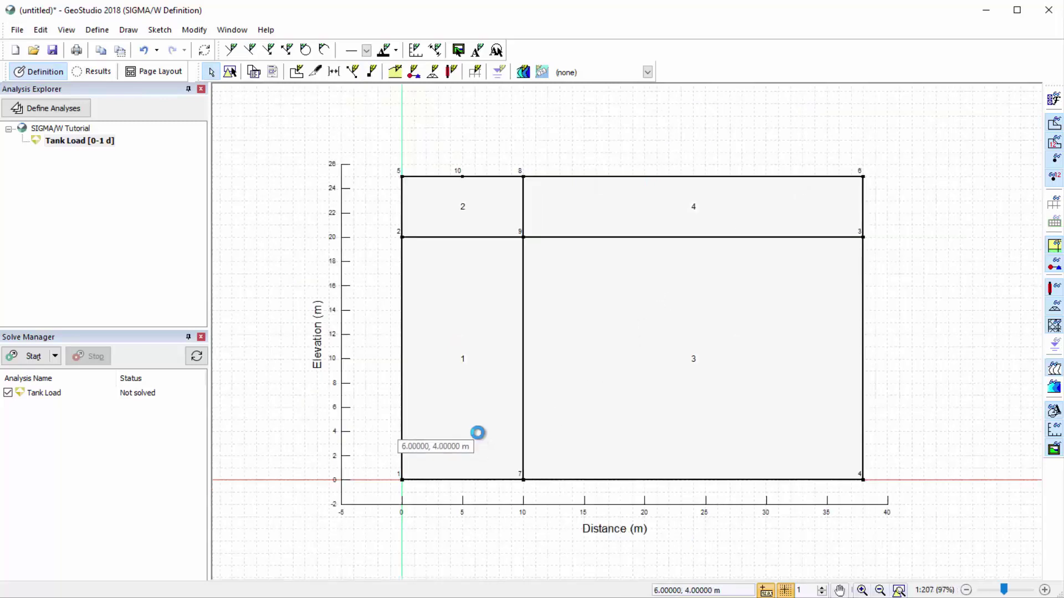
scroll(478, 436, "down", 1)
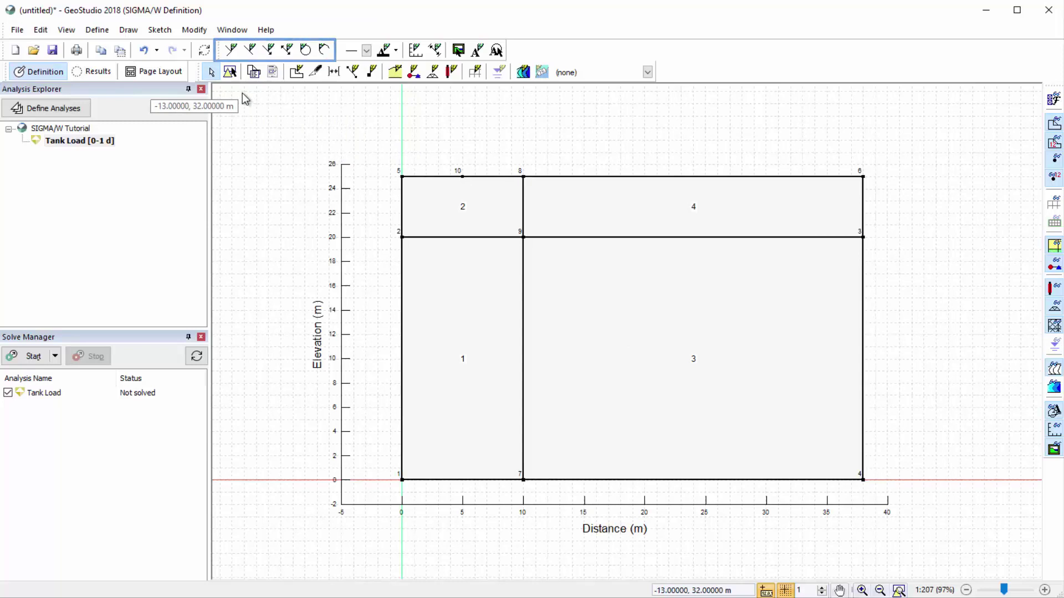
- Sketch the tank polyline from (0,25) up to (0,29), across to (5,29), down to point 10
left_click(230, 53)
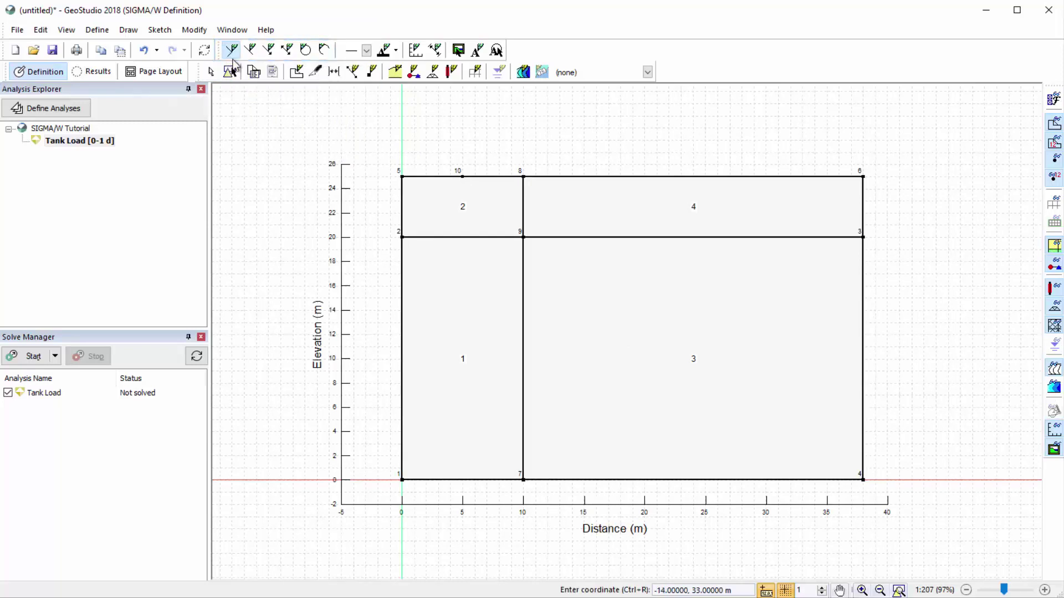
left_click(400, 177)
left_click(402, 129)
left_click(462, 128)
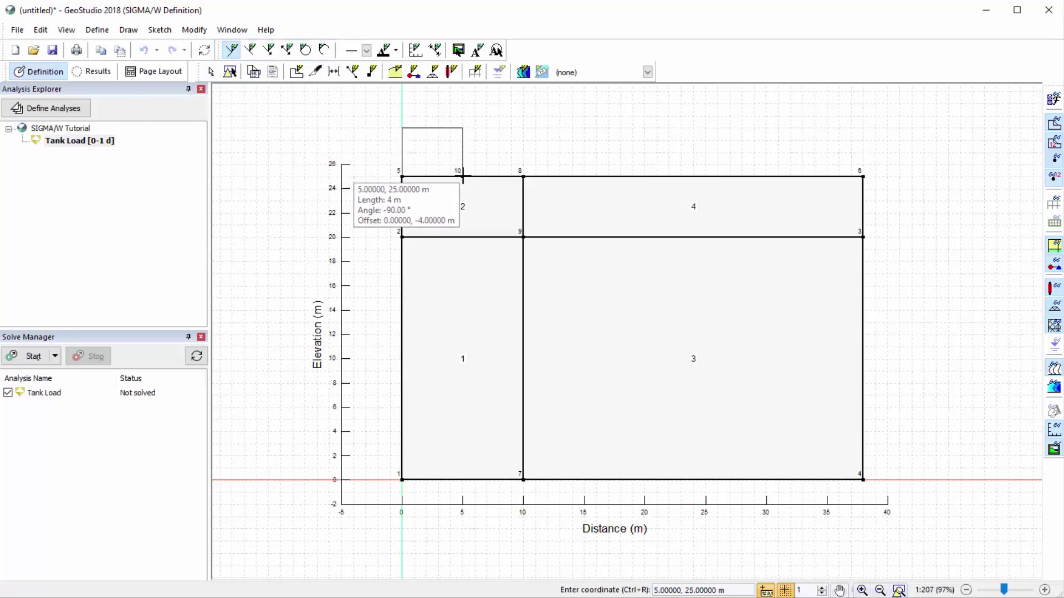
left_click(462, 176)
right_click(462, 176)
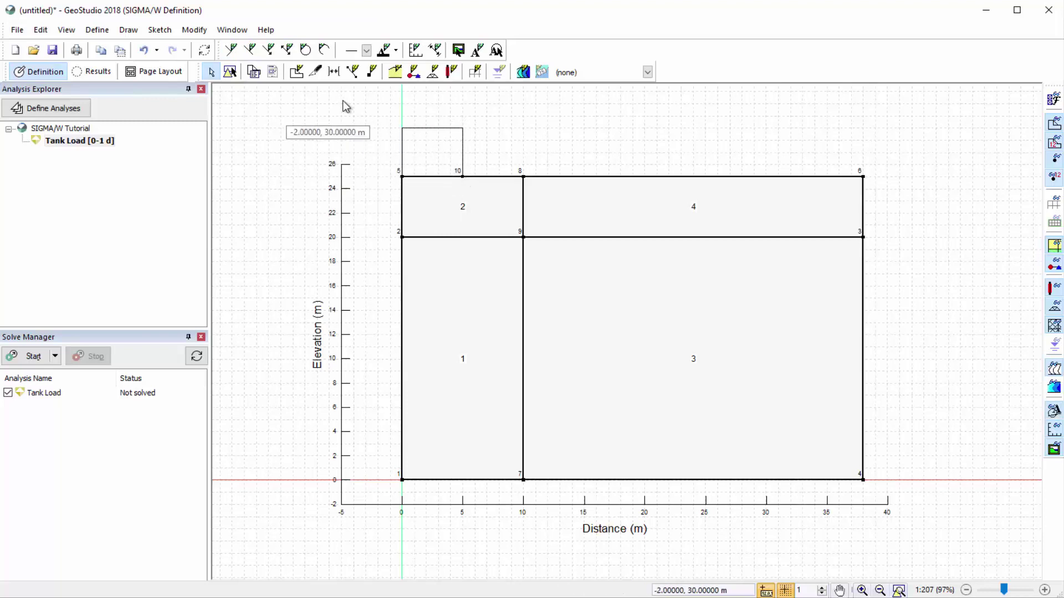
- Select the sketched tank outline in Modify Objects, leaving it unmoved
left_click(204, 31)
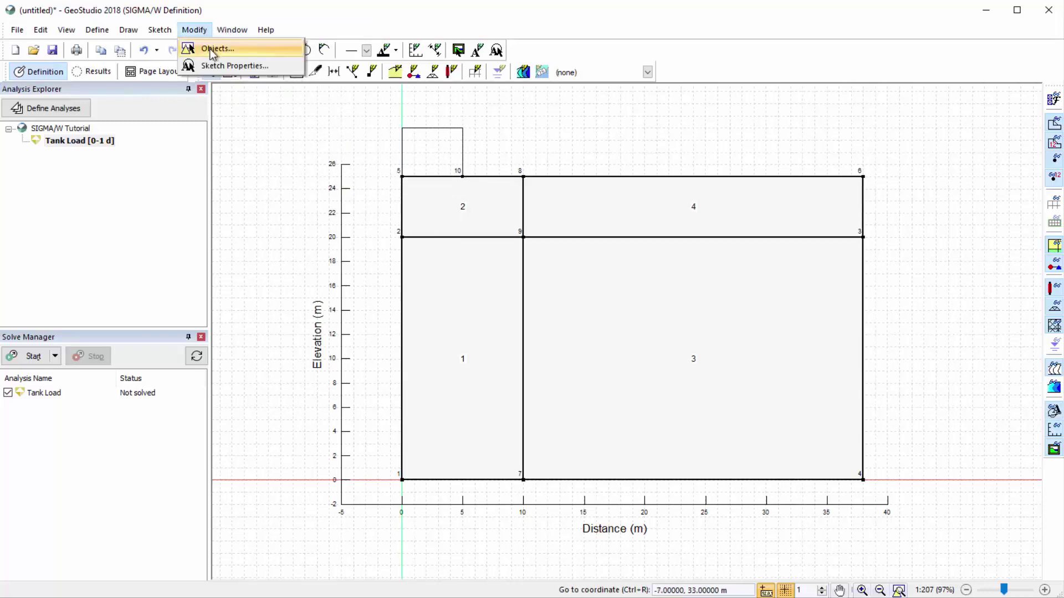
left_click(211, 48)
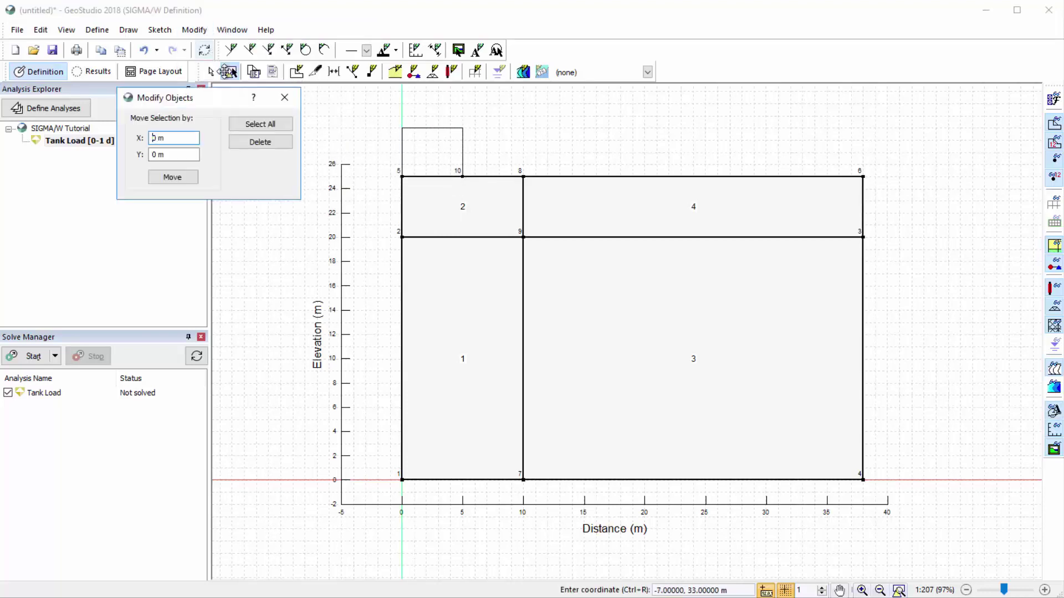
left_click(419, 129)
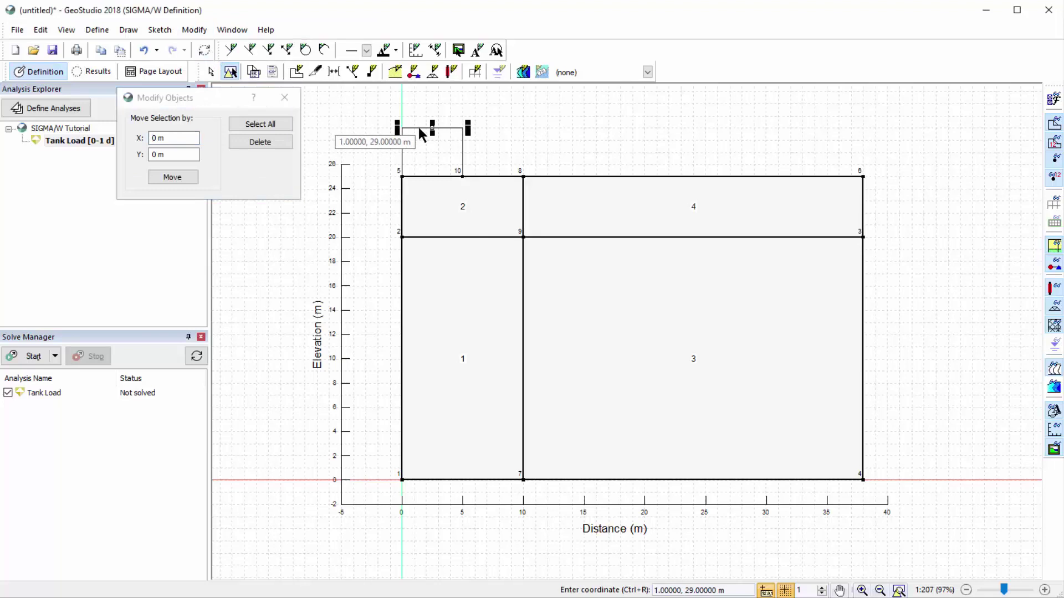
left_click(284, 99)
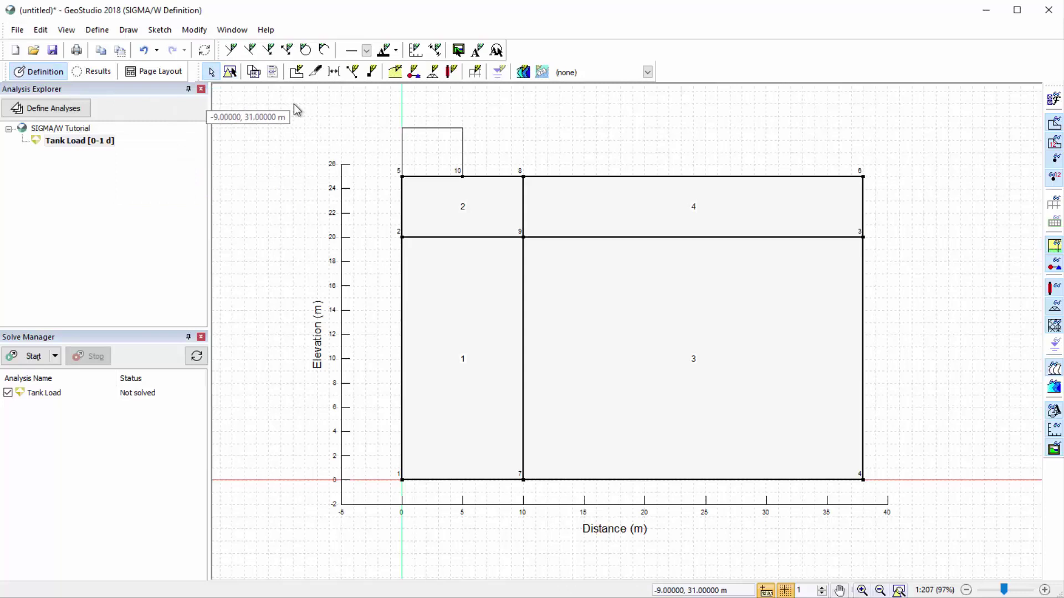
- Add a new material in the Materials window and rename it Upper Layer
left_click(99, 30)
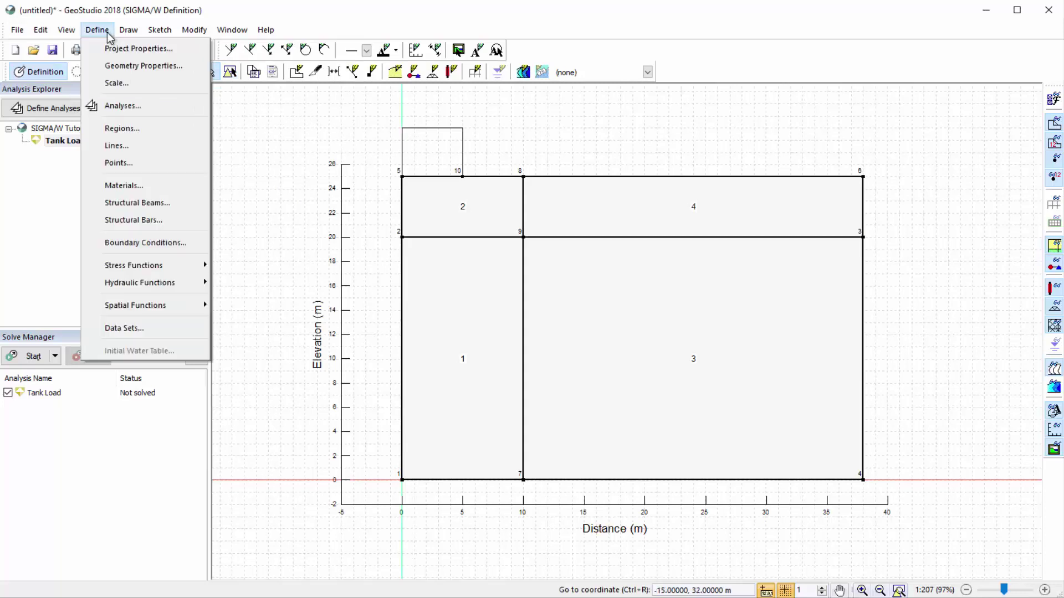
left_click(157, 188)
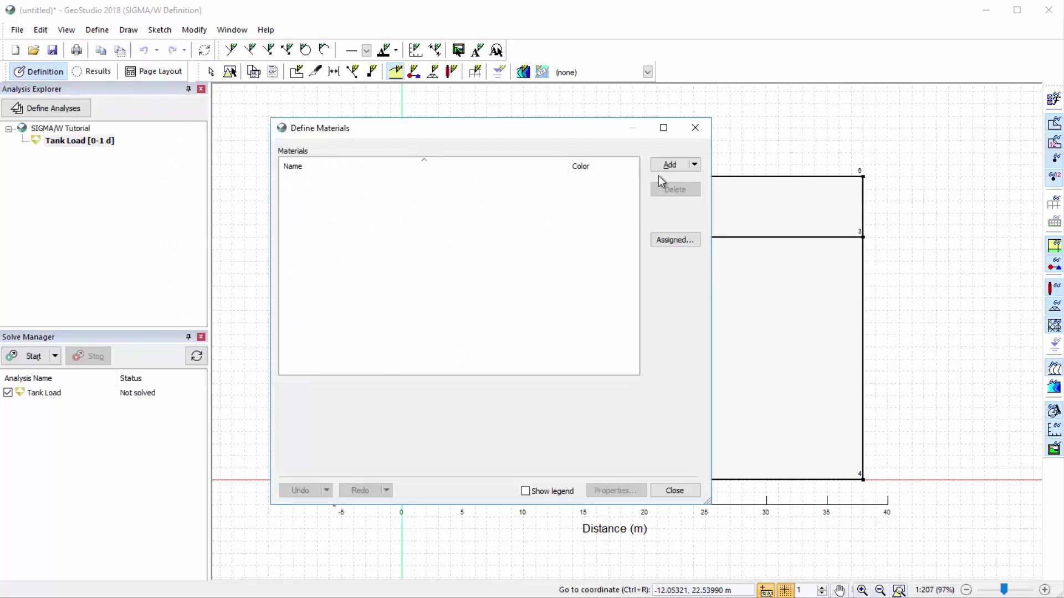
left_click(661, 167)
left_click(437, 336)
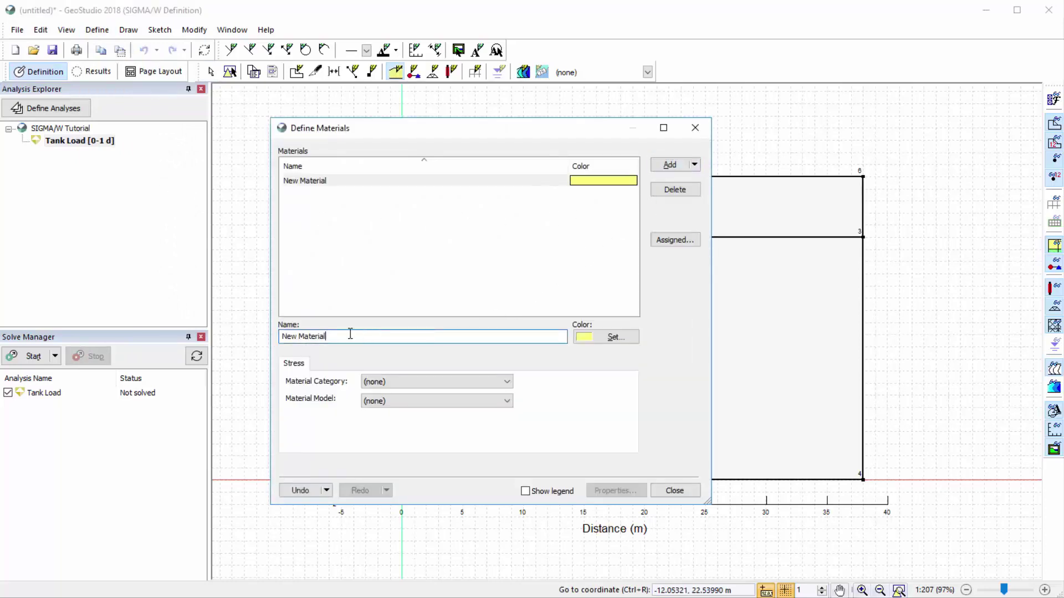
left_click_drag(334, 333, 271, 332)
type("Upper Layer")
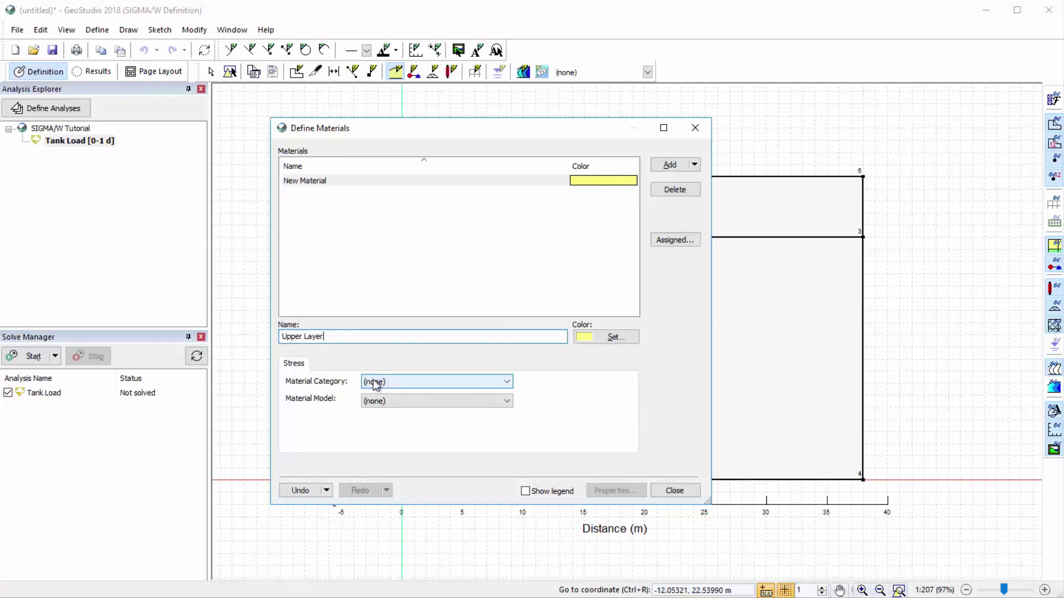
- Set Upper Layer to Total Stress Parameters with a constant E-modulus of 3000 kPa
left_click(376, 384)
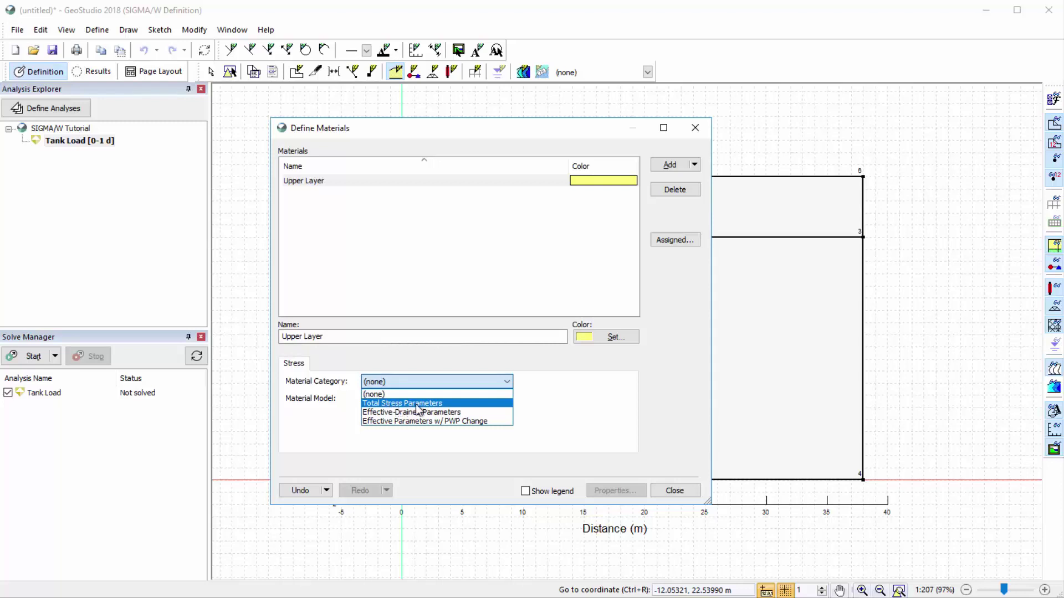
left_click(436, 404)
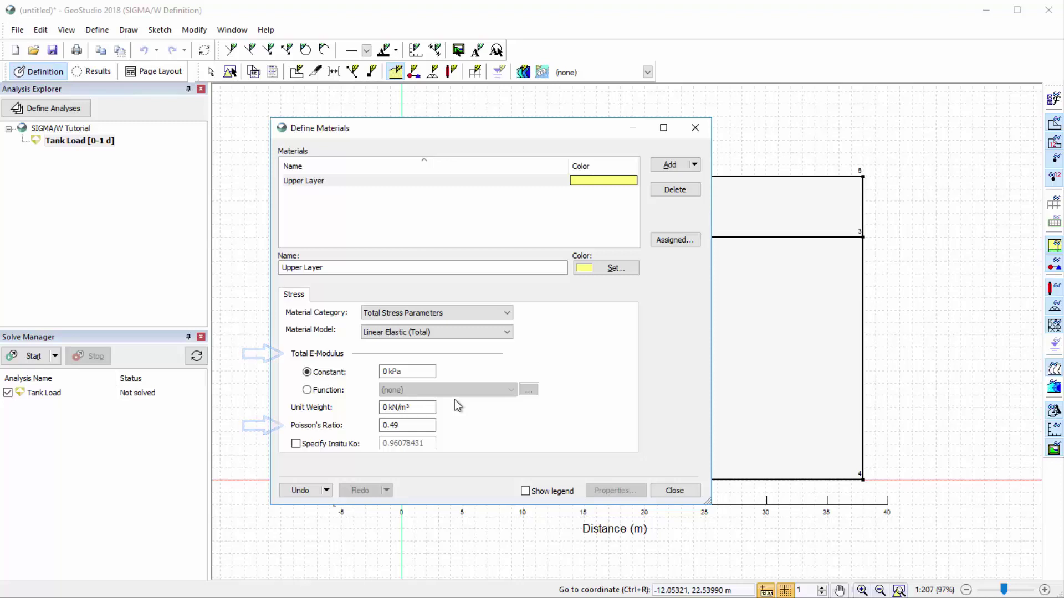
left_click(382, 372)
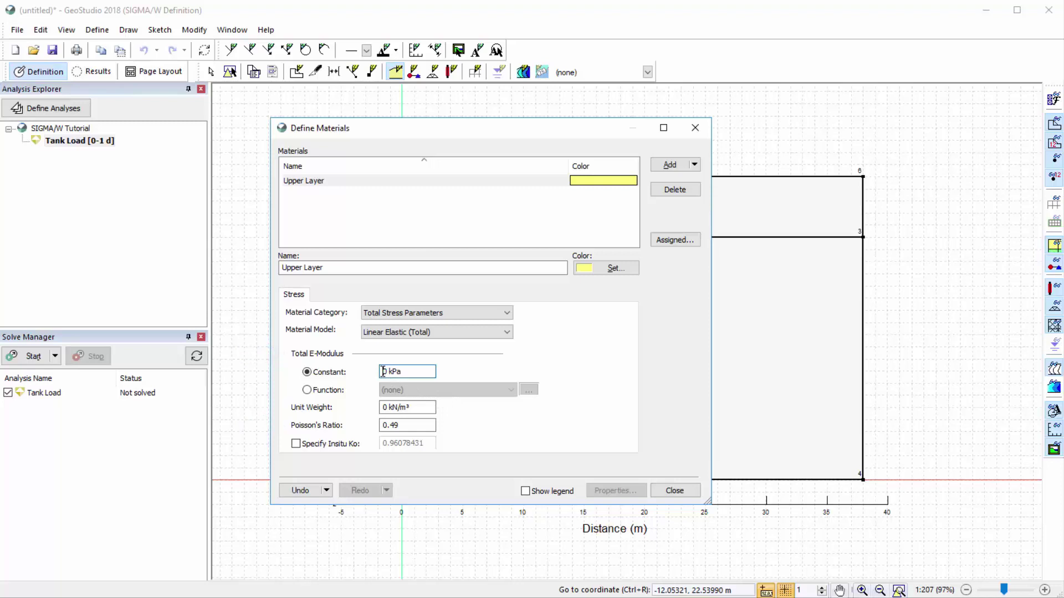
type("300")
- Set Upper Layer's Poisson's ratio to 0.45 and clone it as Lower Layer
left_click(406, 425)
type("0.45")
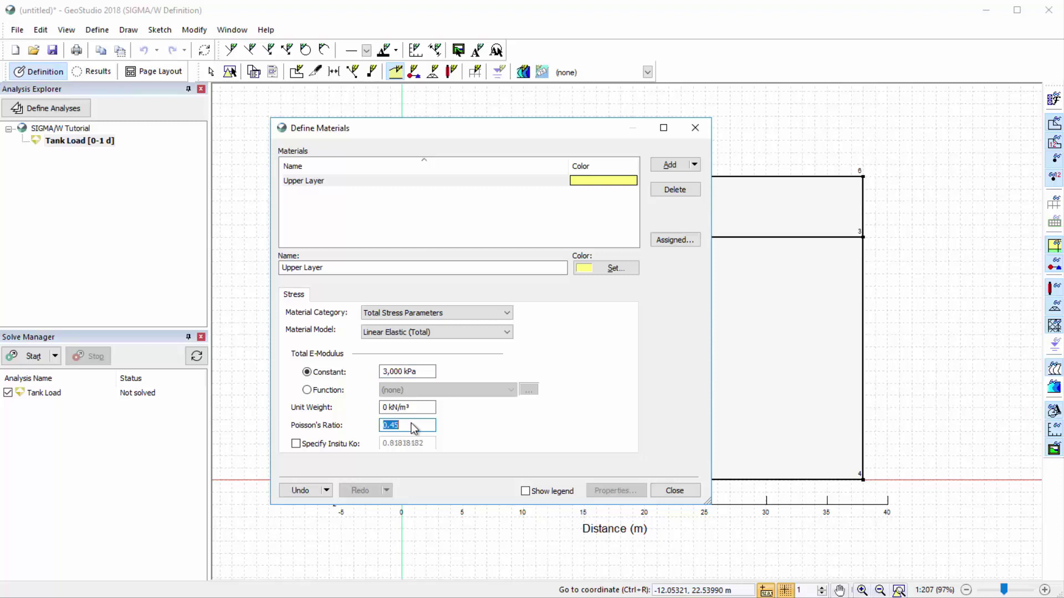
left_click(692, 164)
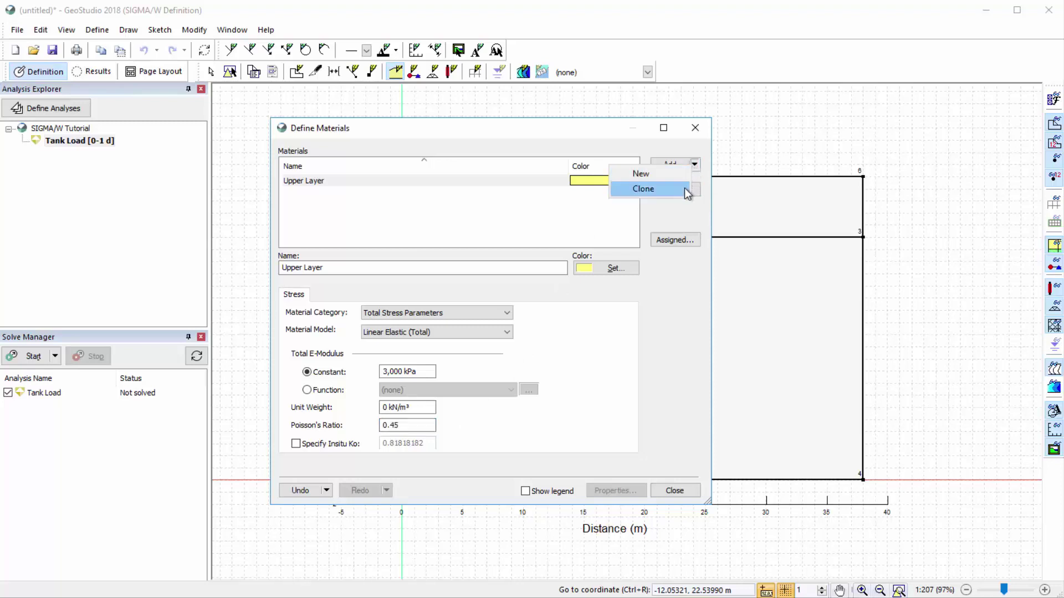
left_click(687, 192)
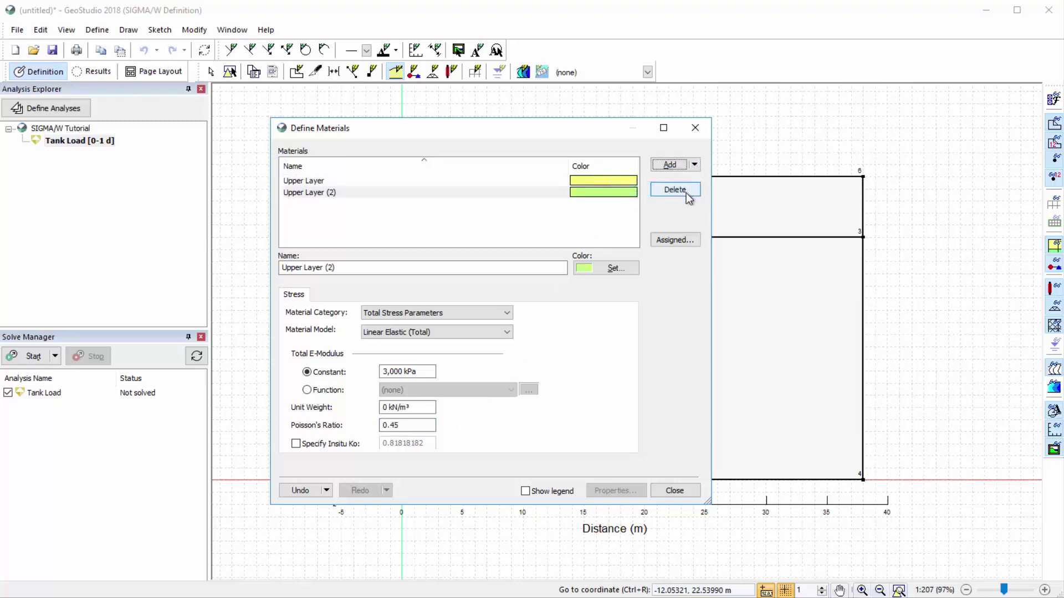
left_click_drag(444, 268, 269, 260)
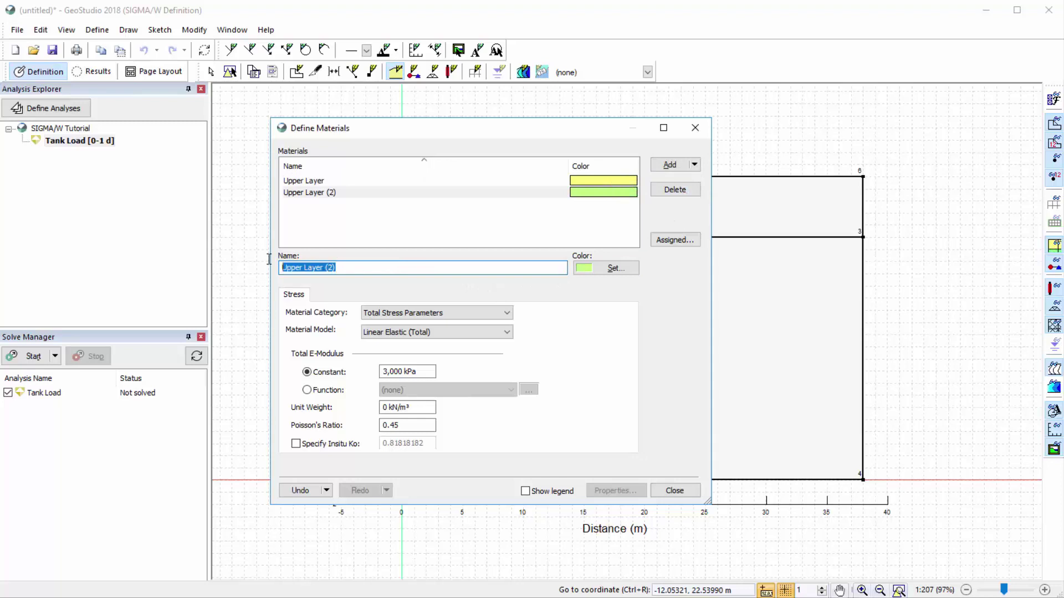
type("Lower Layer")
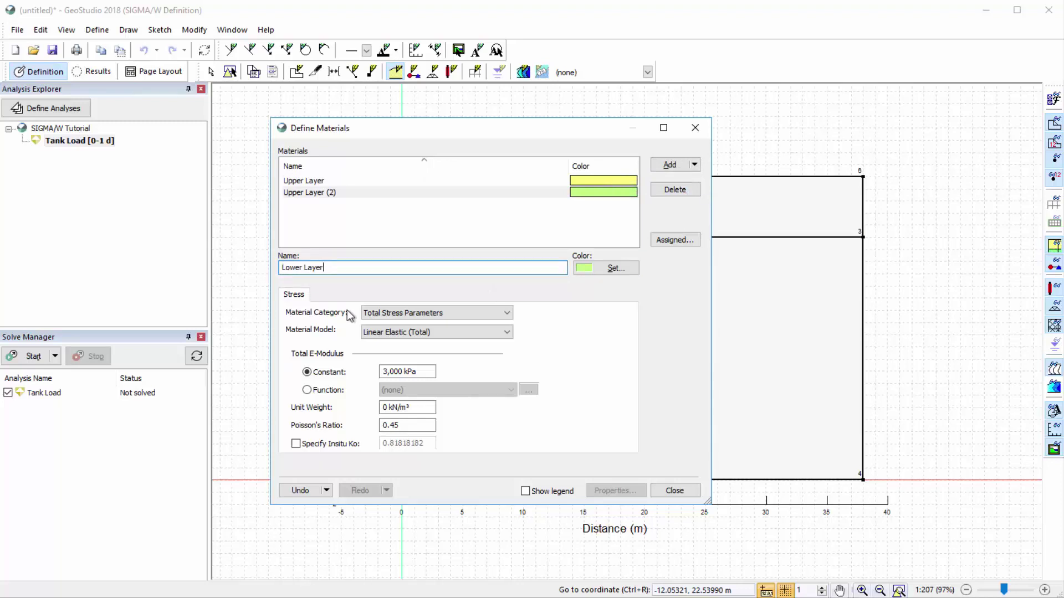
- Change Lower Layer's E-modulus to 4000 kPa and close the Materials window
left_click(384, 372)
key("BackSpace")
type("4")
double_click(385, 371)
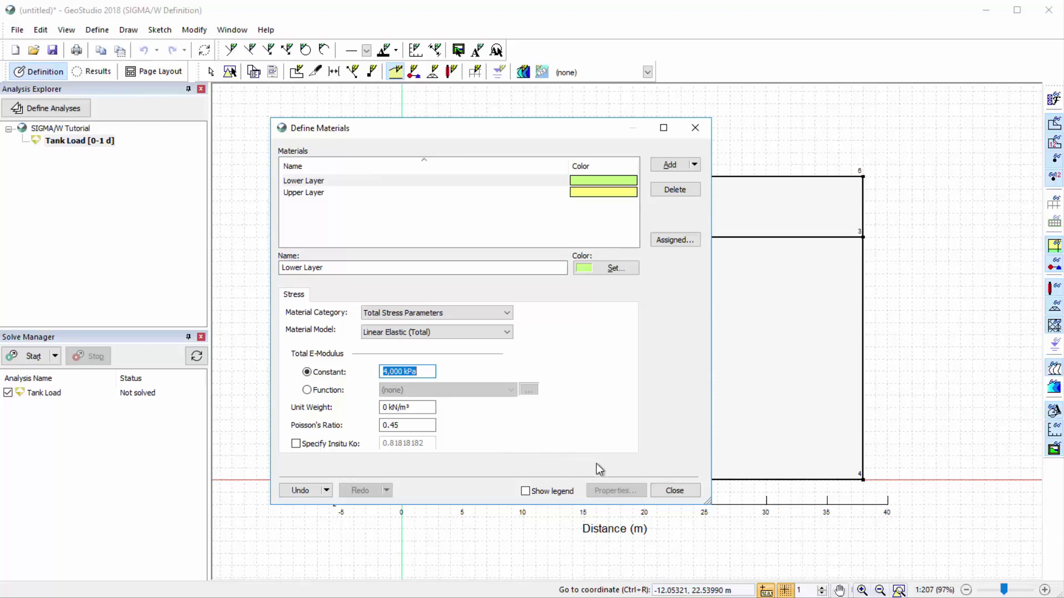
left_click(671, 491)
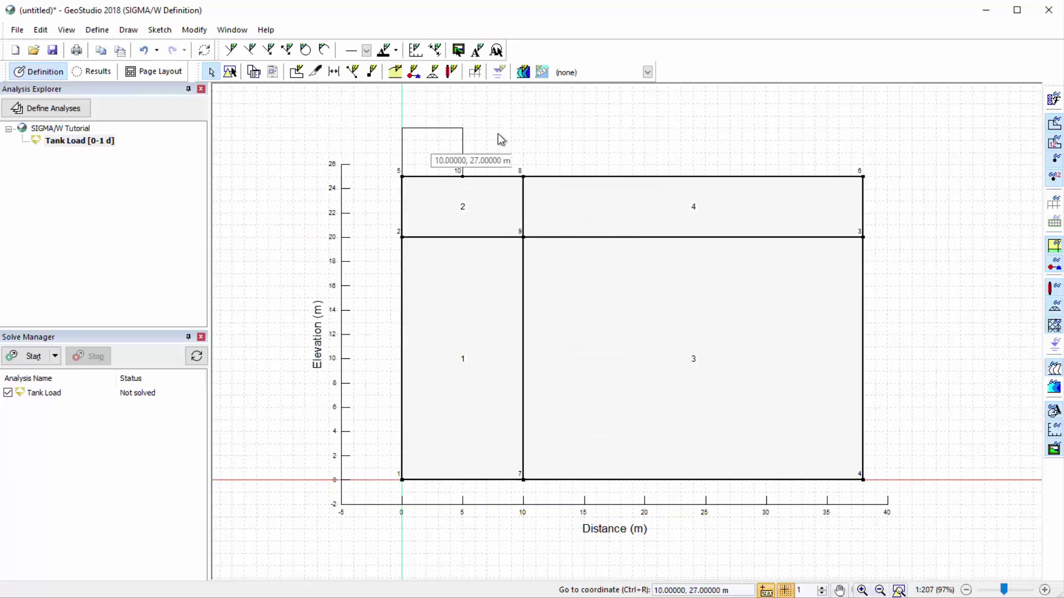
- Assign Upper Layer to top regions 2 and 4
left_click(394, 73)
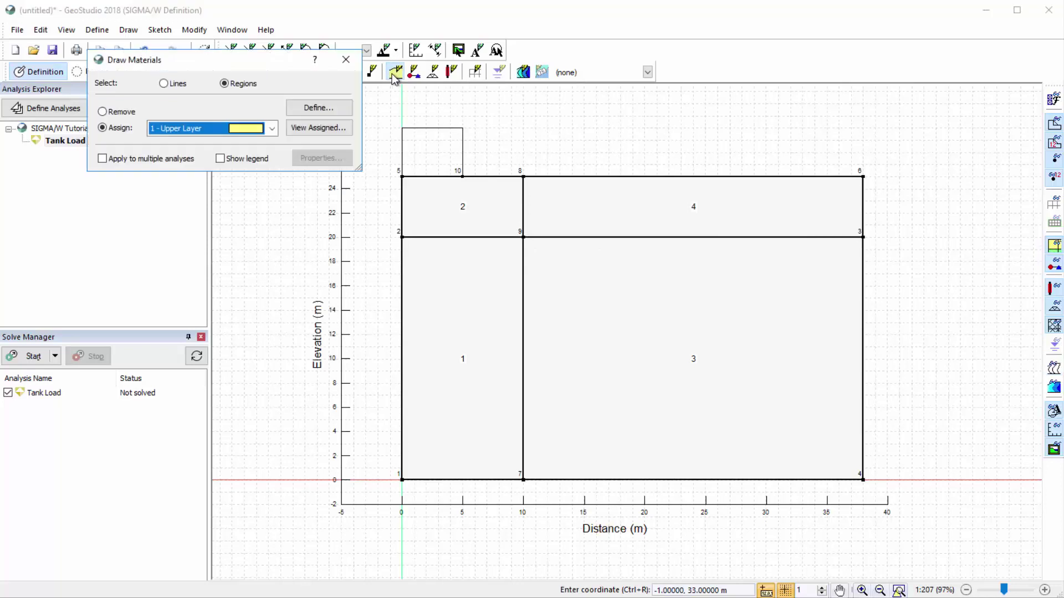
left_click(272, 128)
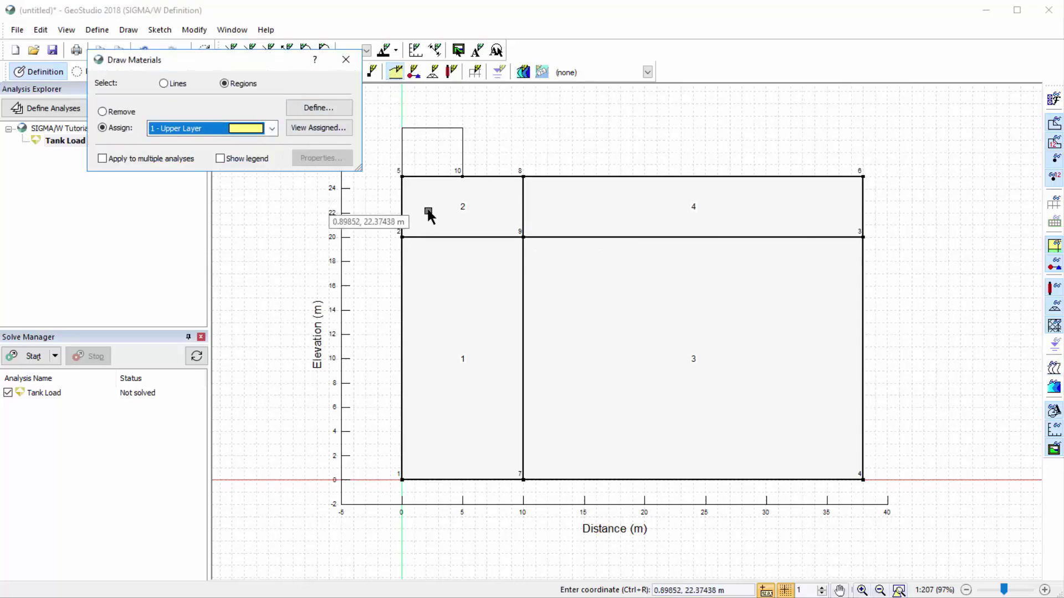
left_click(460, 214)
left_click(559, 226)
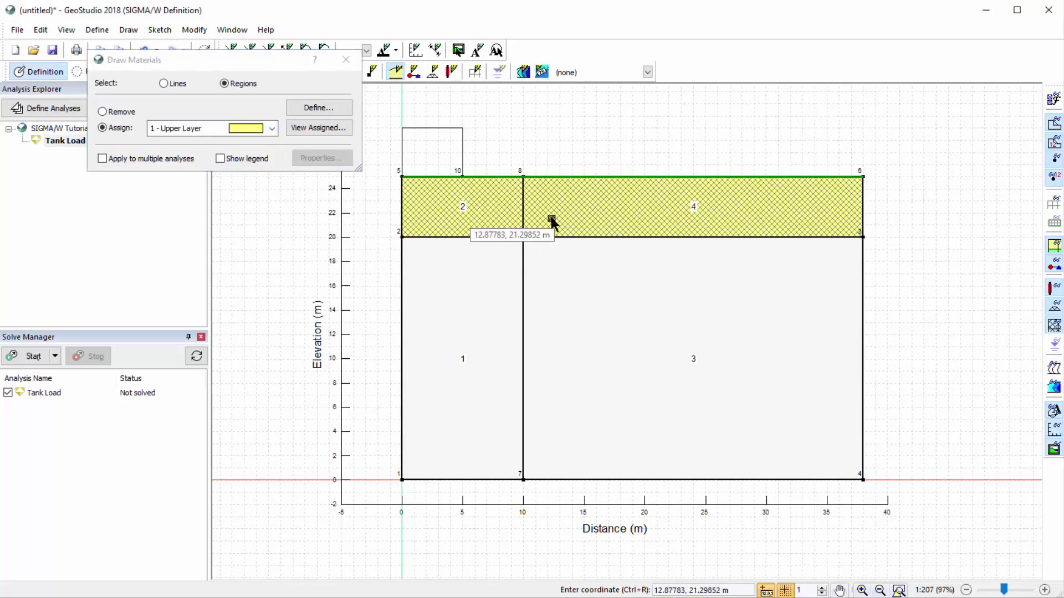
- Assign Lower Layer to bottom regions 1 and 3
left_click(271, 128)
left_click(265, 156)
left_click(466, 257)
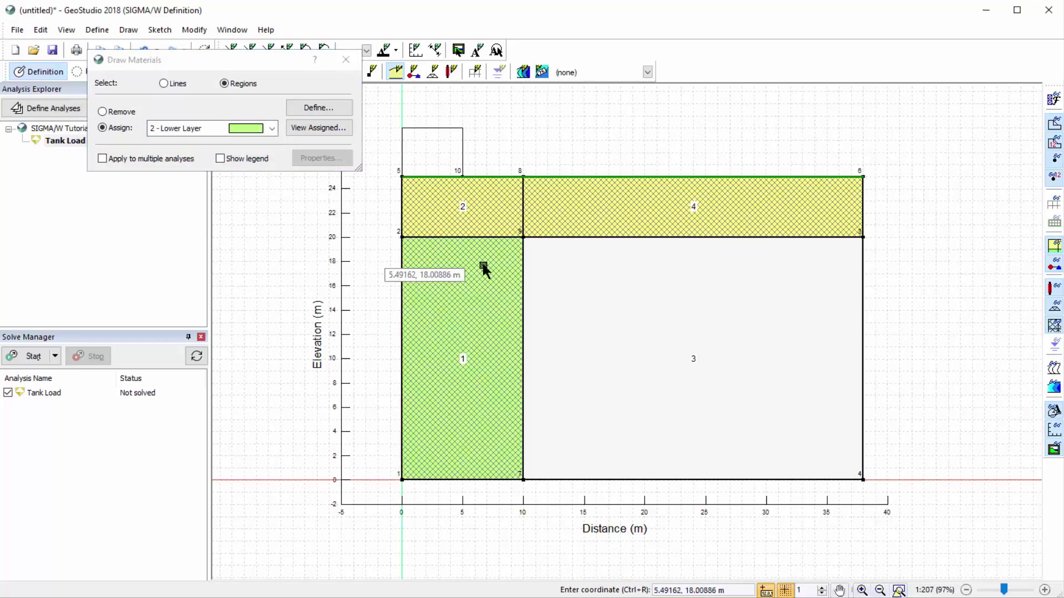
left_click(573, 273)
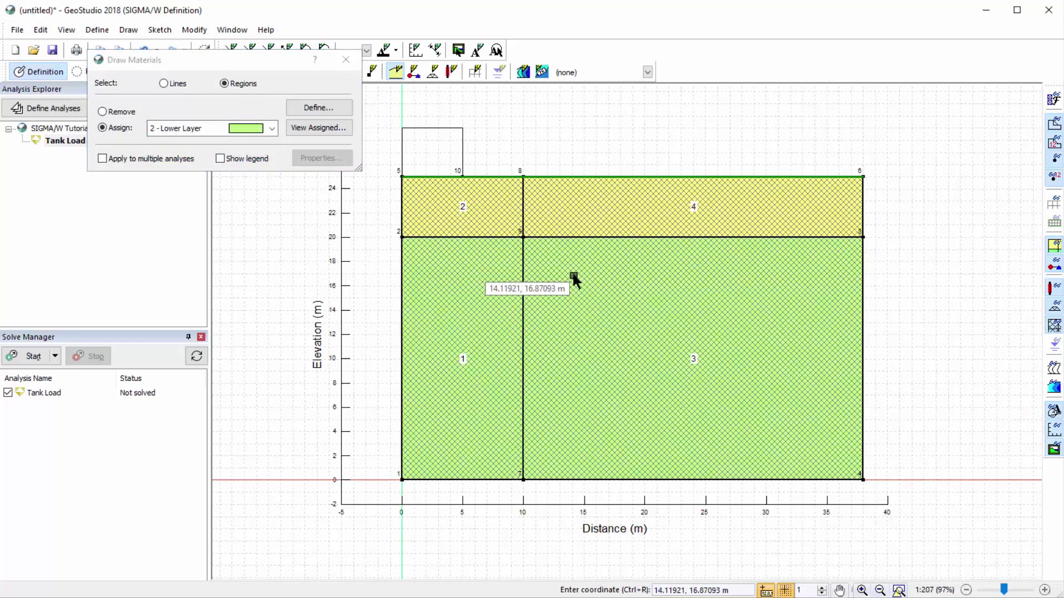
- Place a sketch-text table of Upper and Lower Layer material properties above the tank
left_click(346, 60)
left_click(164, 32)
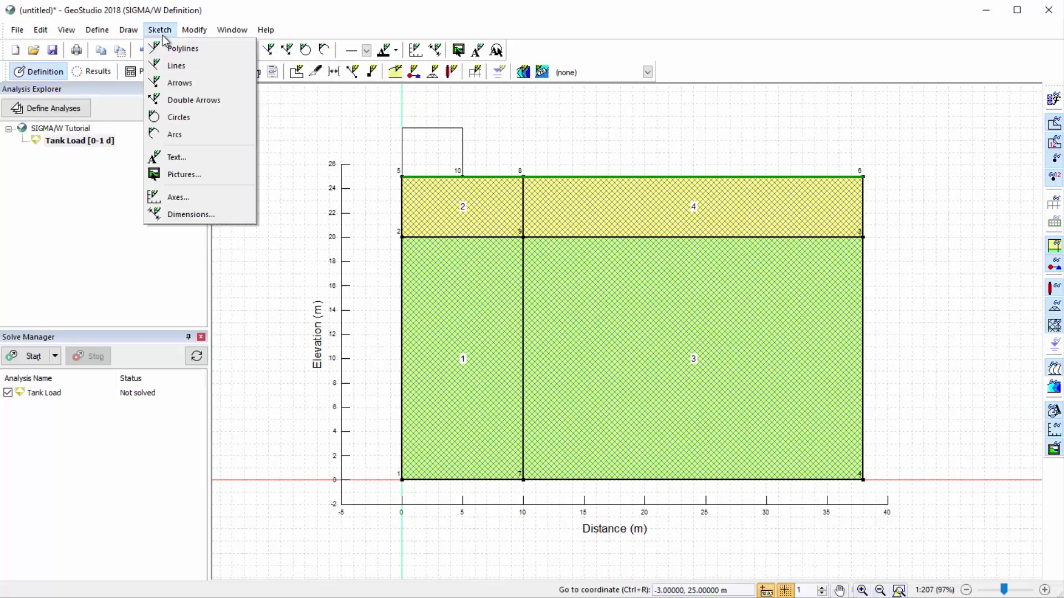
left_click(176, 157)
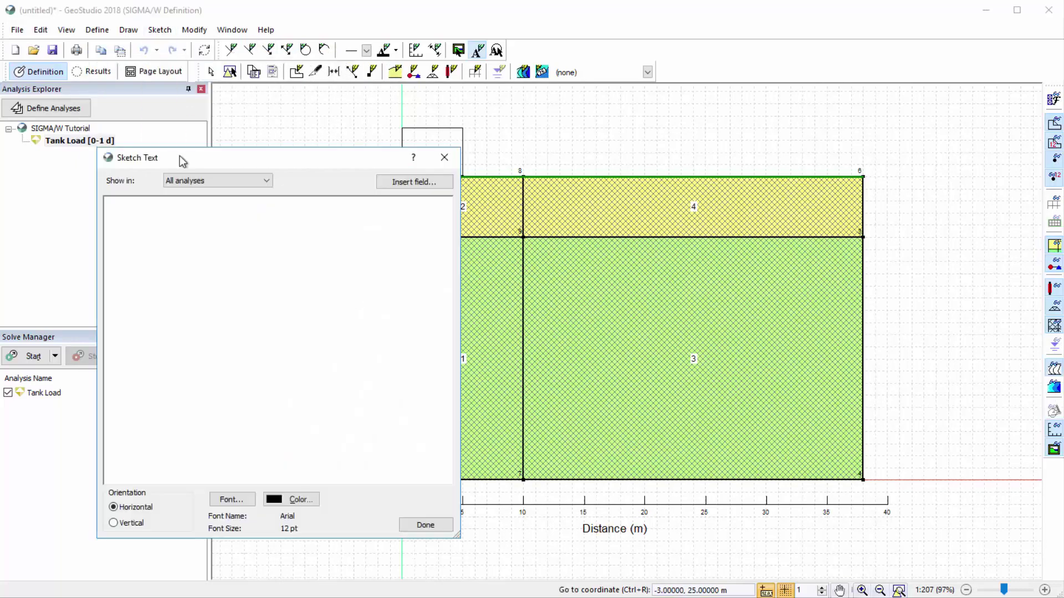
left_click(379, 183)
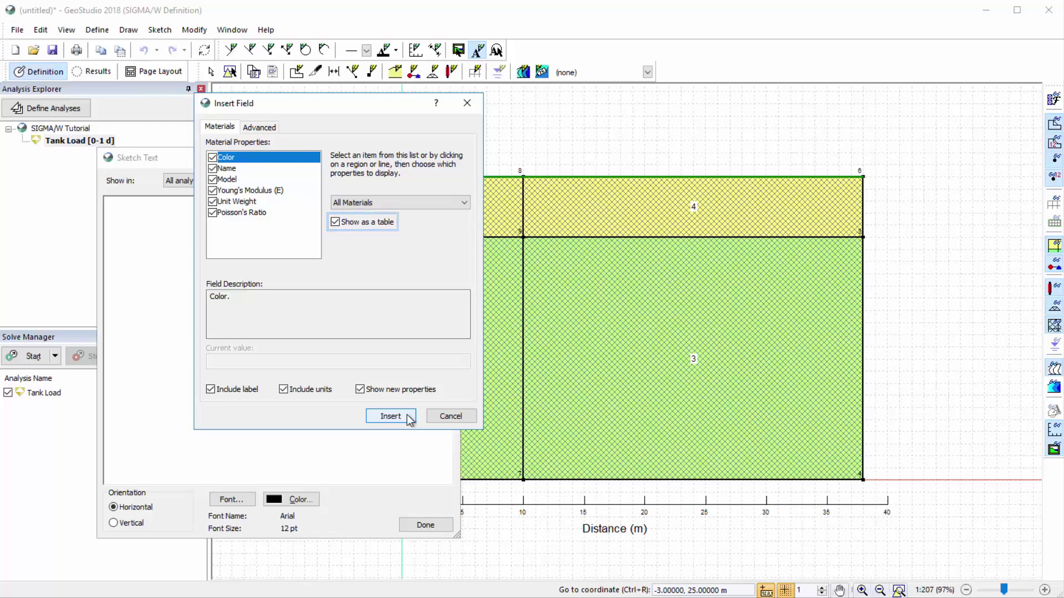
left_click(408, 419)
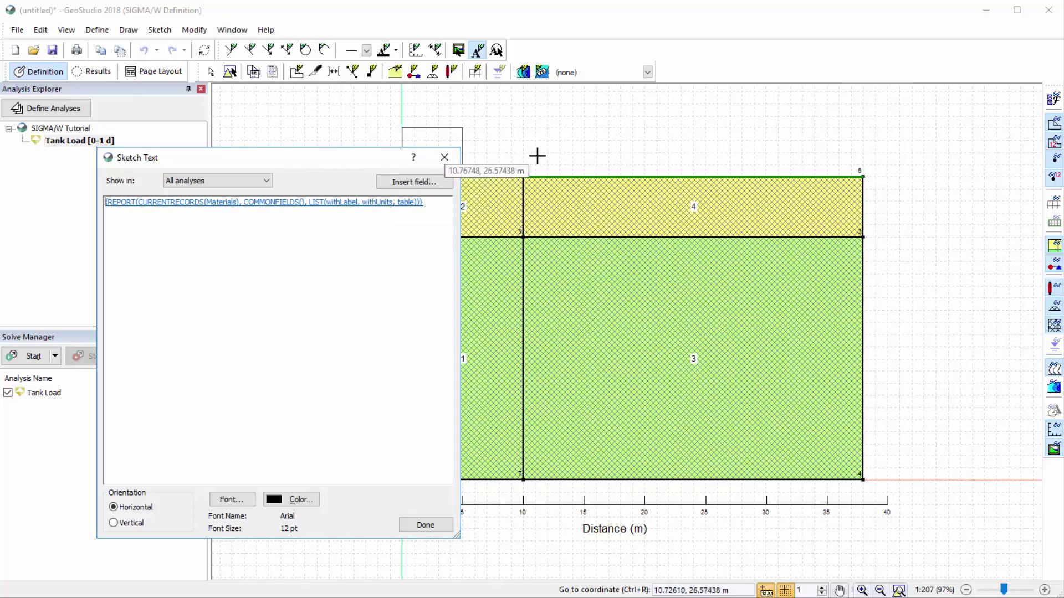
left_click(558, 150)
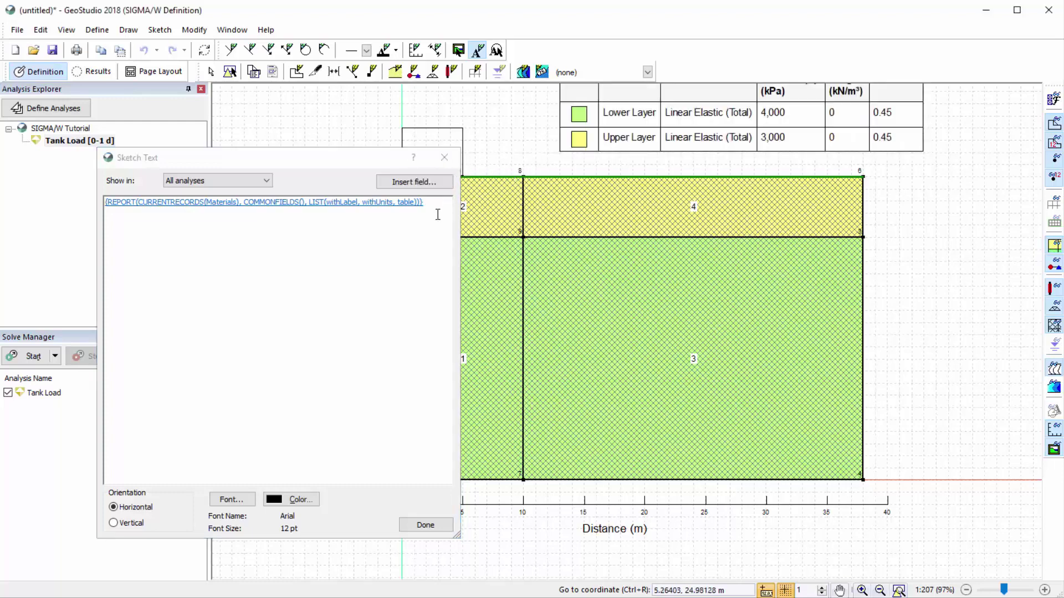
left_click(429, 526)
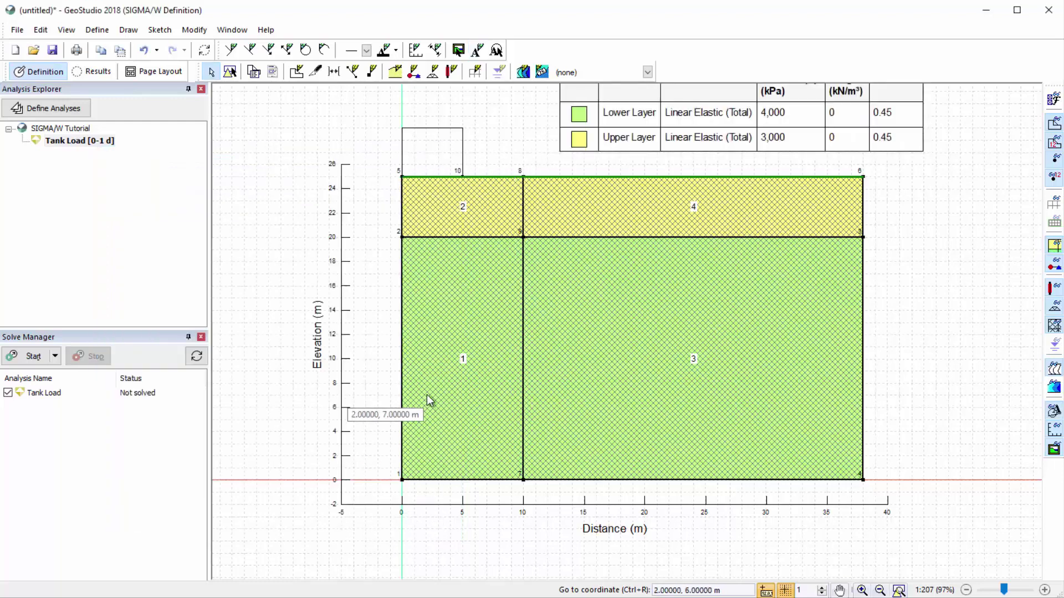
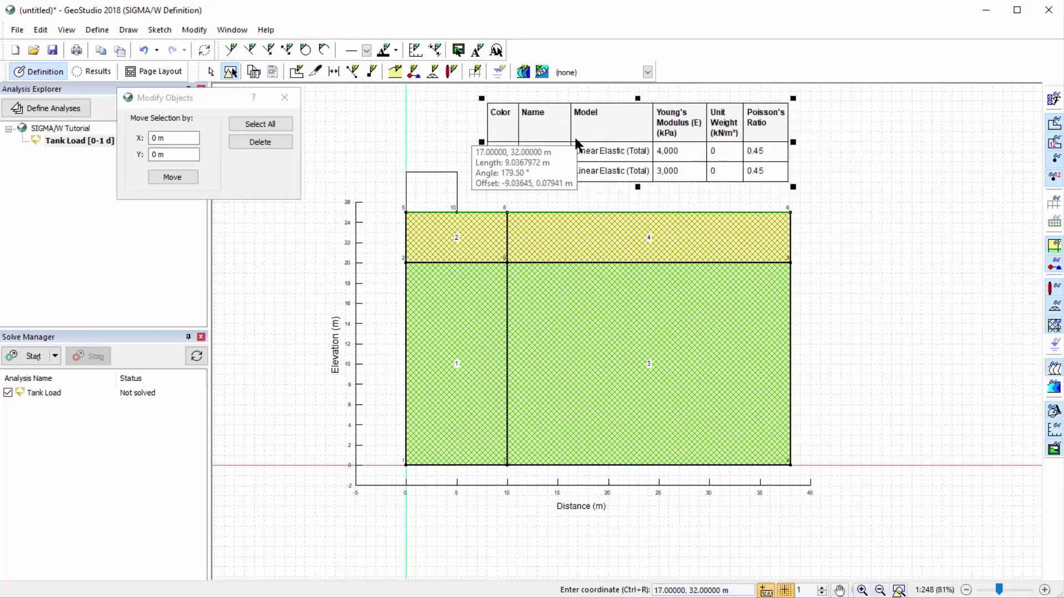
- Close the Modify Objects dialog and bring up Define > Boundary Conditions
left_click(285, 98)
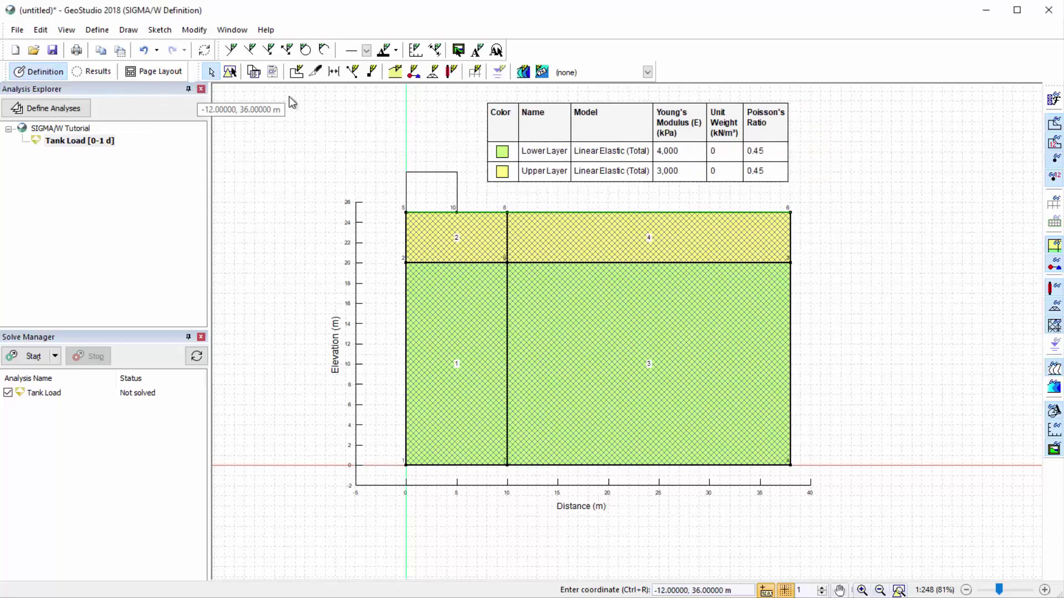
left_click(97, 29)
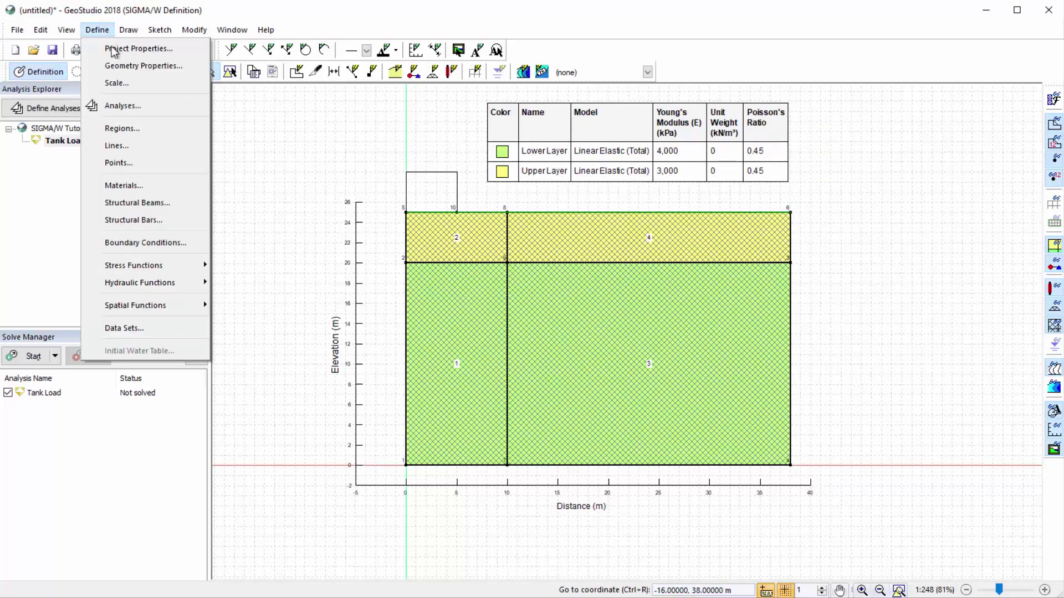
left_click(189, 242)
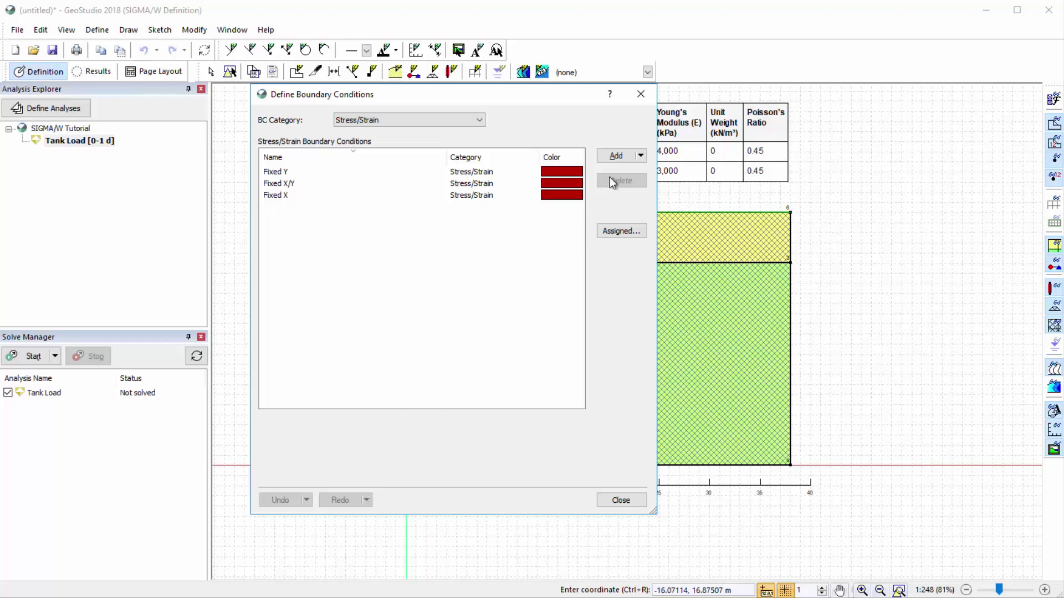
- Add a boundary condition named 'Tank Pressure' of kind X-Y Stress with Y-Stress -40 kPa
left_click(618, 159)
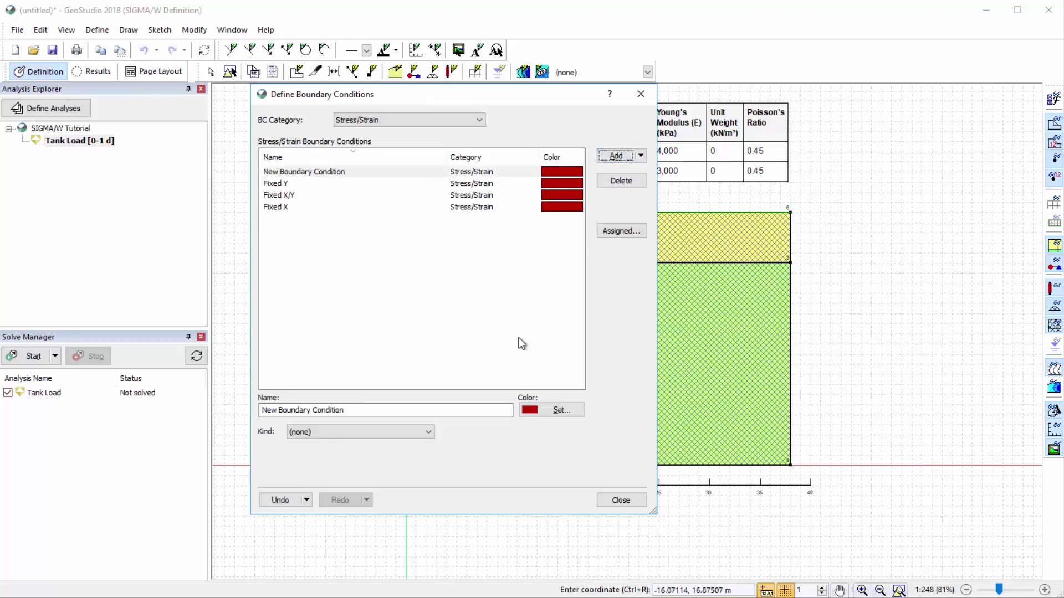
left_click_drag(440, 412, 265, 410)
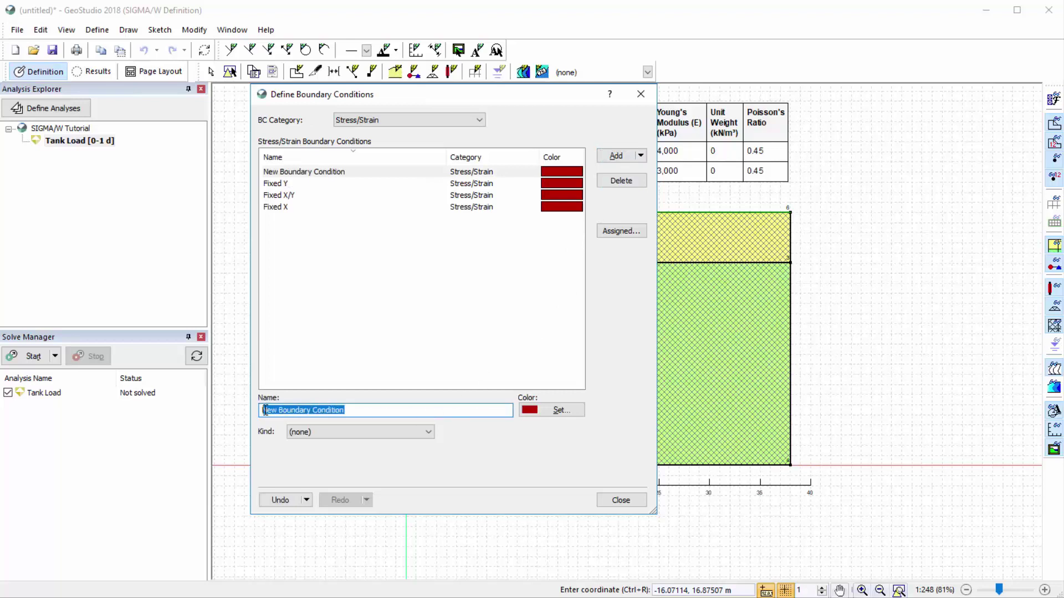
type("Tank Pressure")
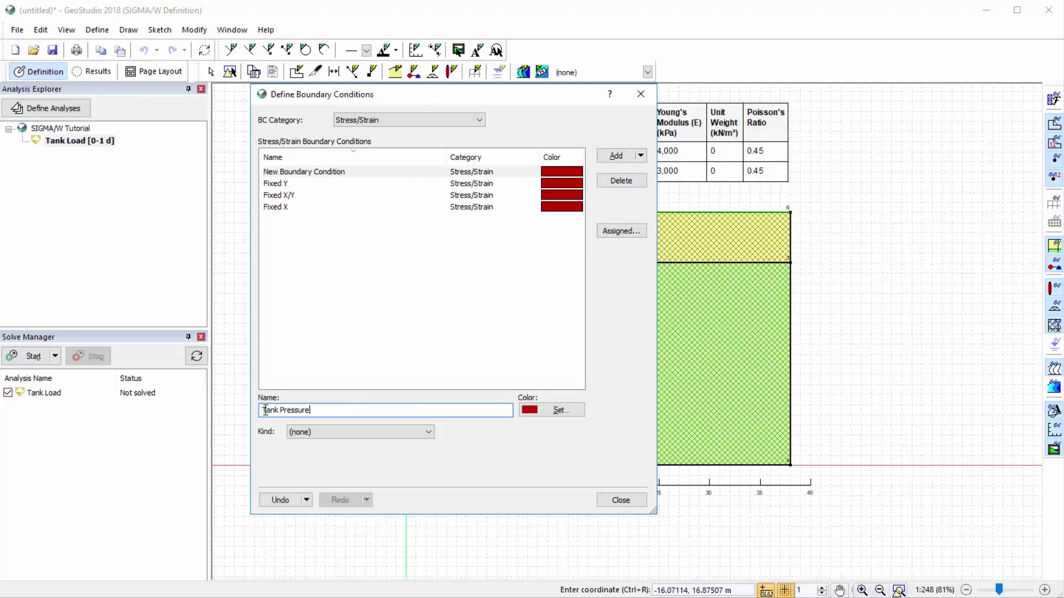
left_click(333, 432)
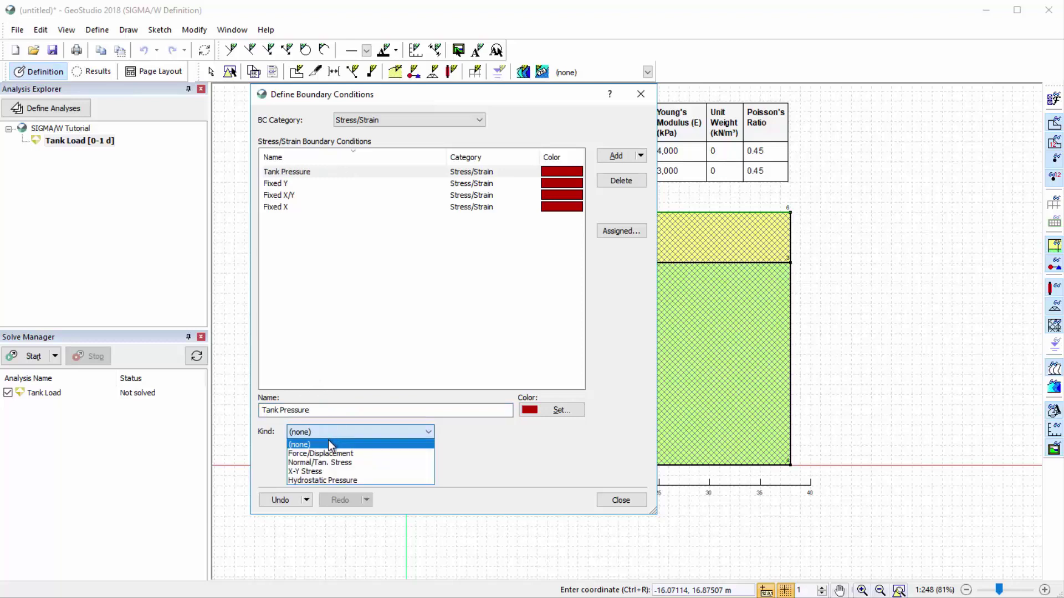
key("Down")
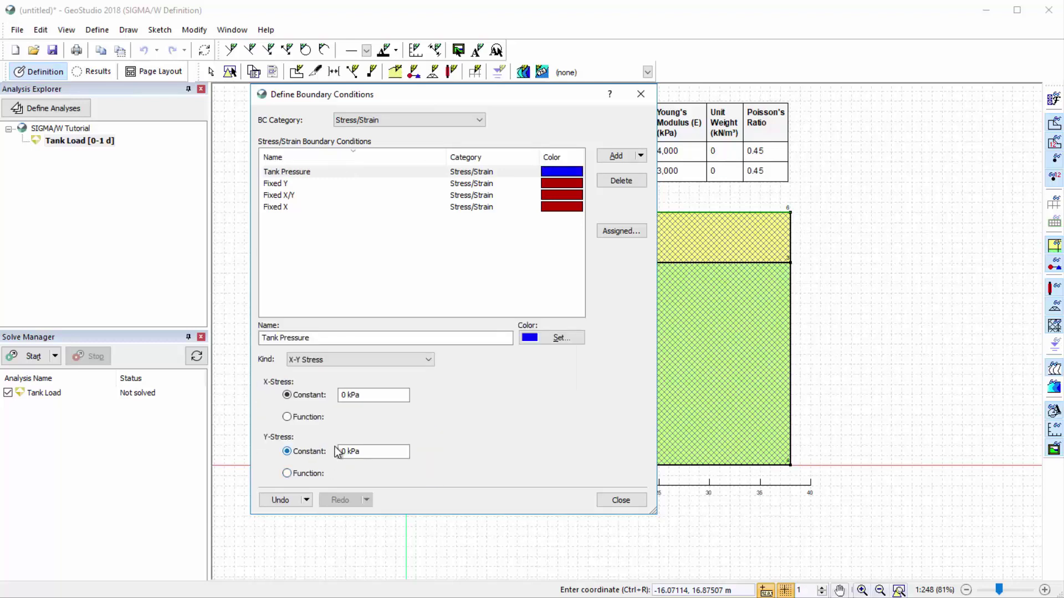
left_click(340, 451)
left_click_drag(348, 451, 338, 450)
type("-40")
key("Return")
- Assign Fixed X to the upper and lower edges on both the left and right sides
left_click(621, 501)
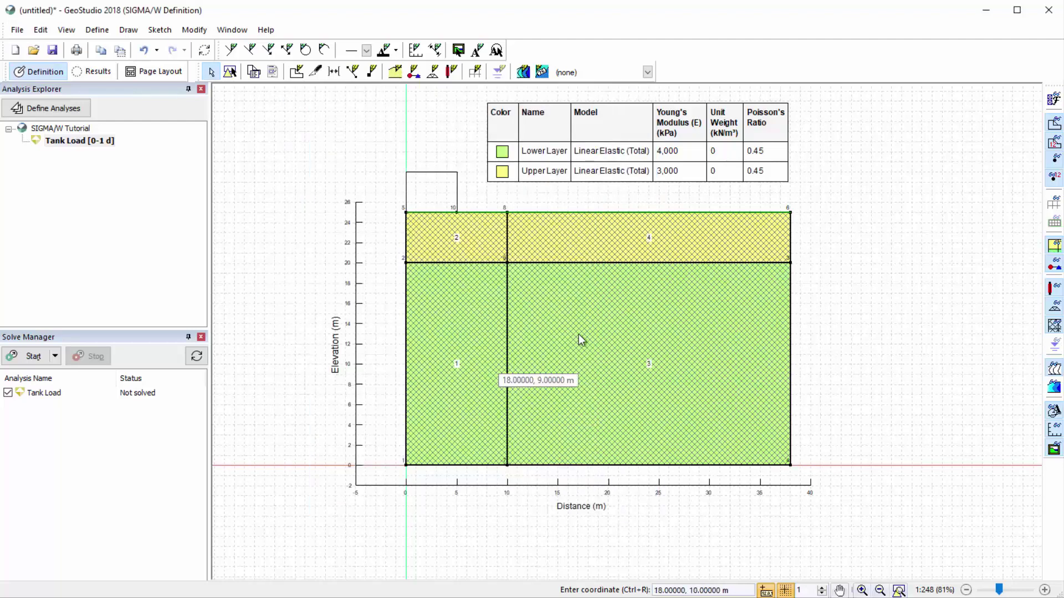
left_click(413, 74)
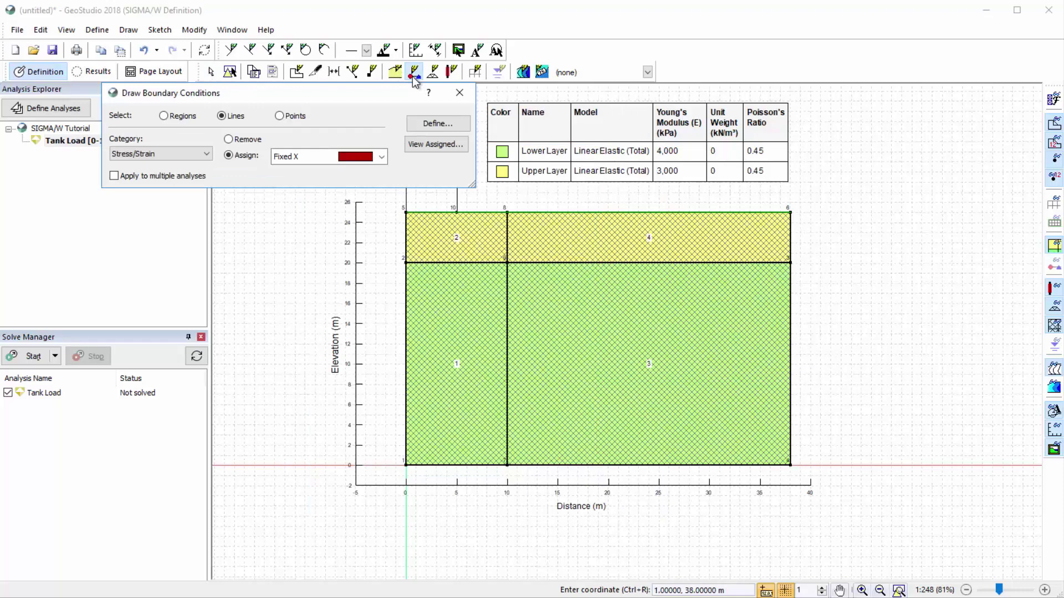
left_click(406, 241)
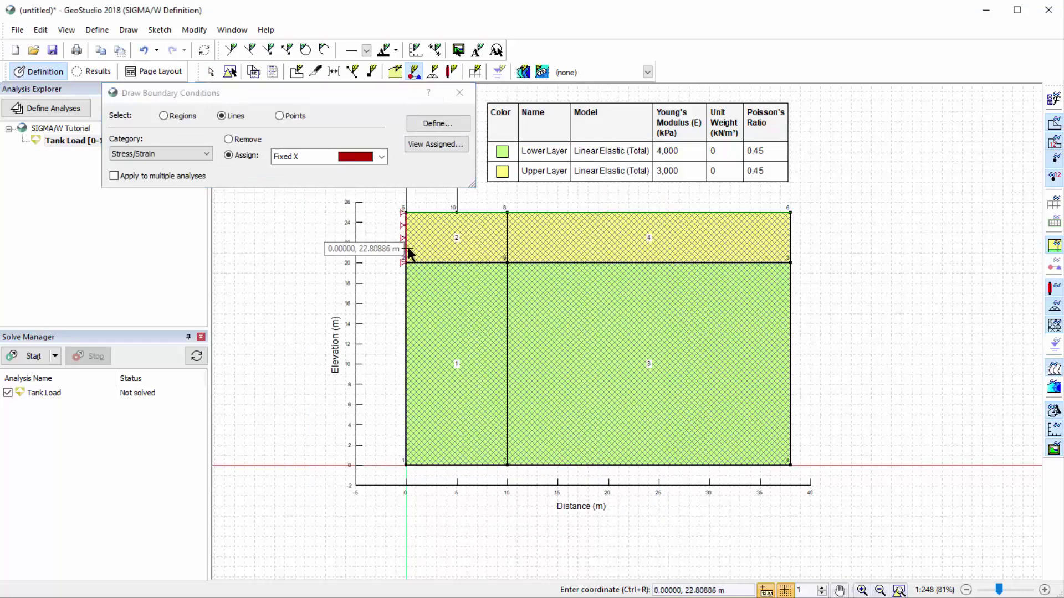
left_click(406, 285)
left_click(791, 332)
left_click(790, 257)
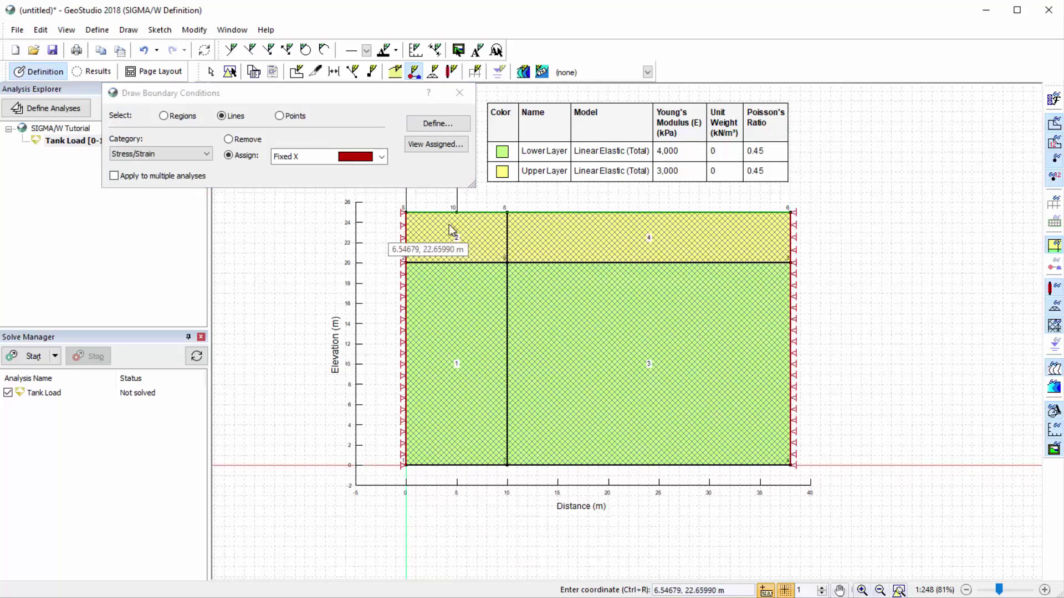
- Assign Fixed X/Y to the left and right parts of the base
left_click(382, 157)
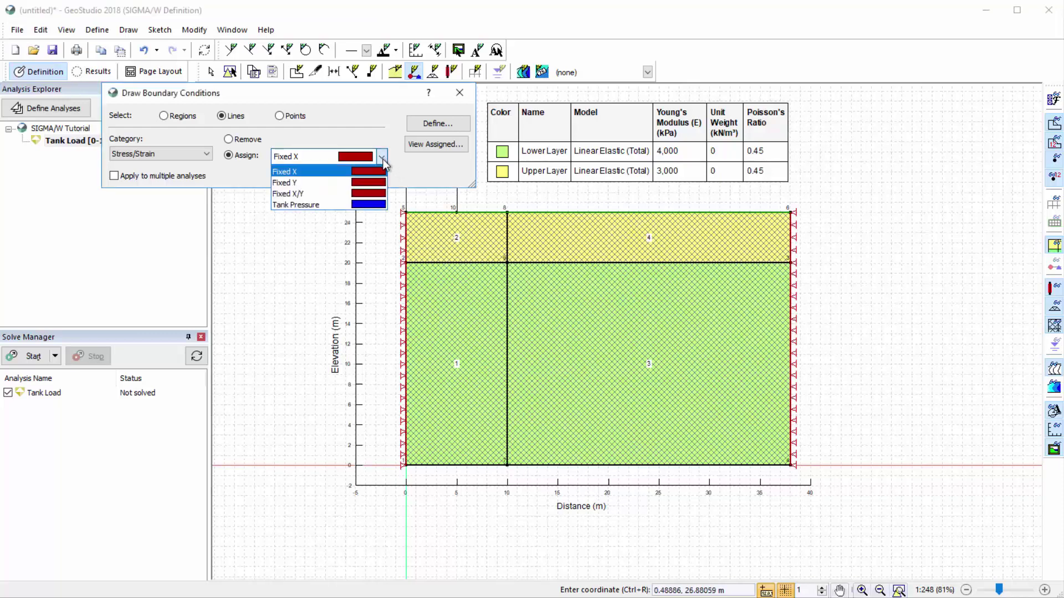
left_click(381, 196)
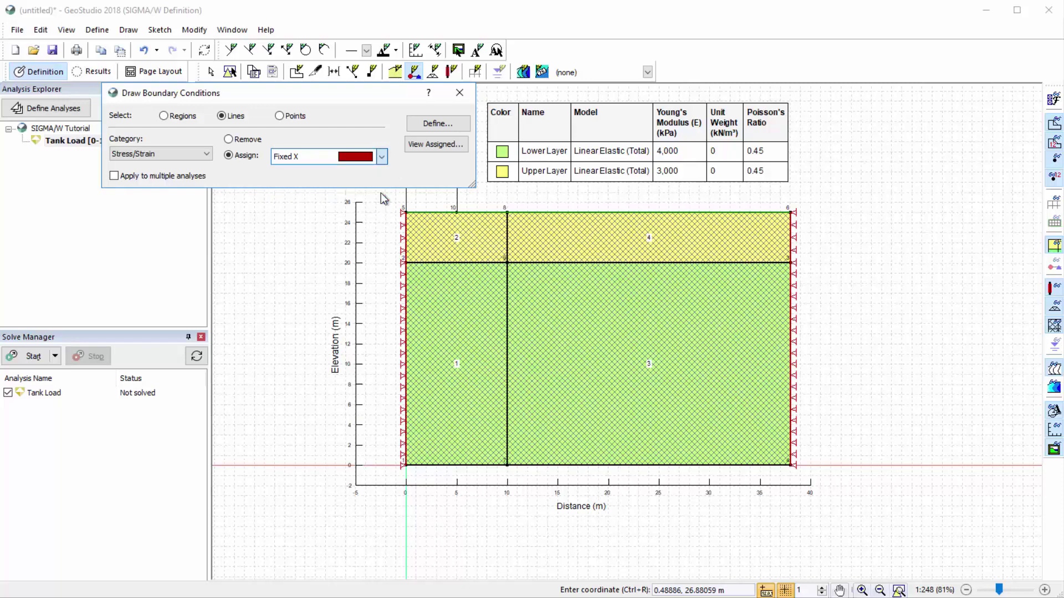
left_click(438, 462)
left_click(527, 463)
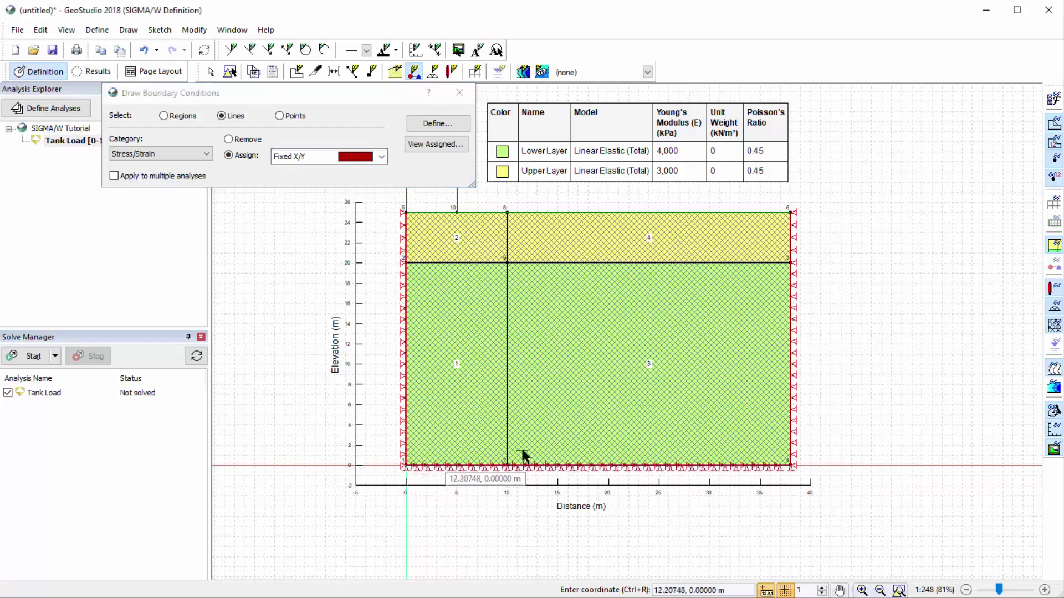
- Apply Tank Pressure to the top edge beneath the tank and finish assigning
left_click(383, 158)
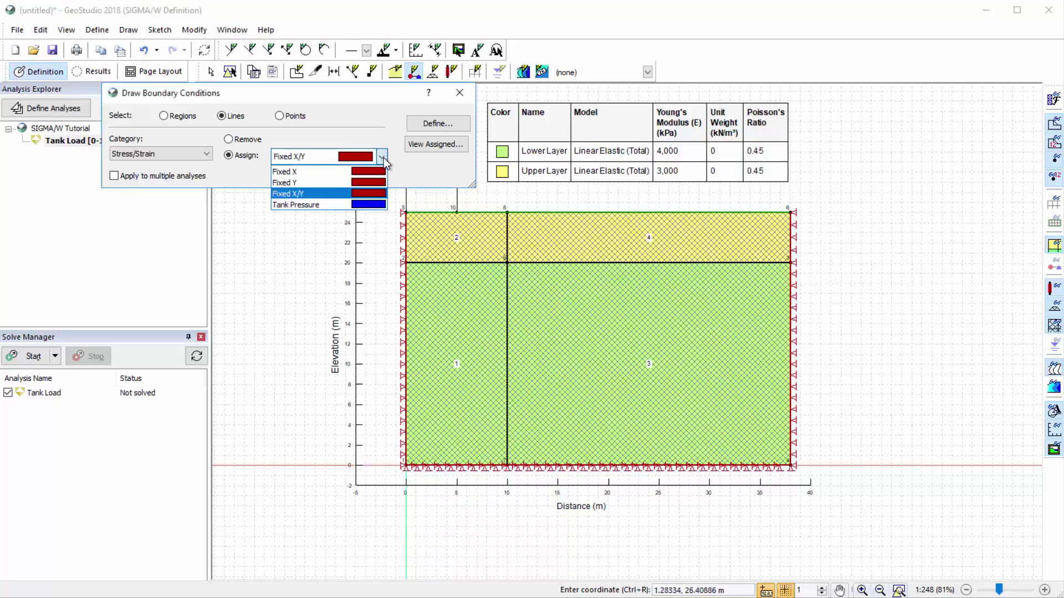
left_click(372, 204)
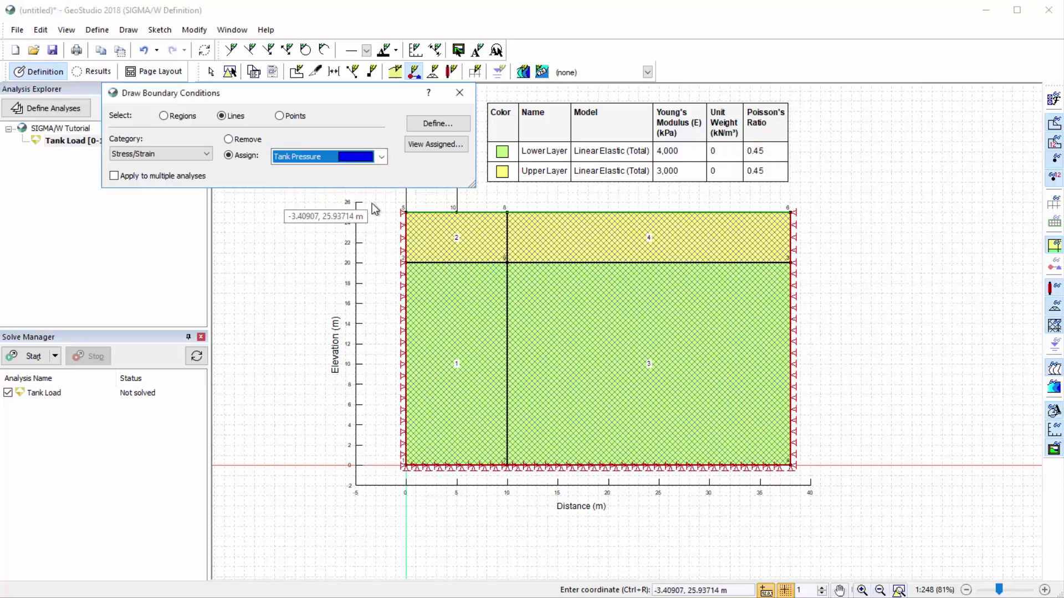
left_click(418, 212)
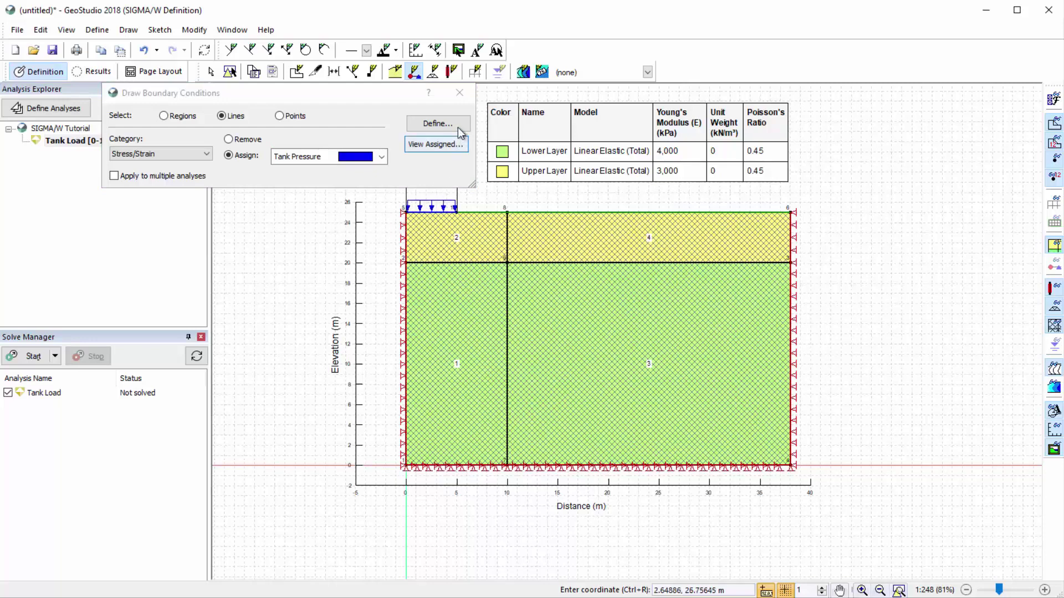
left_click(463, 101)
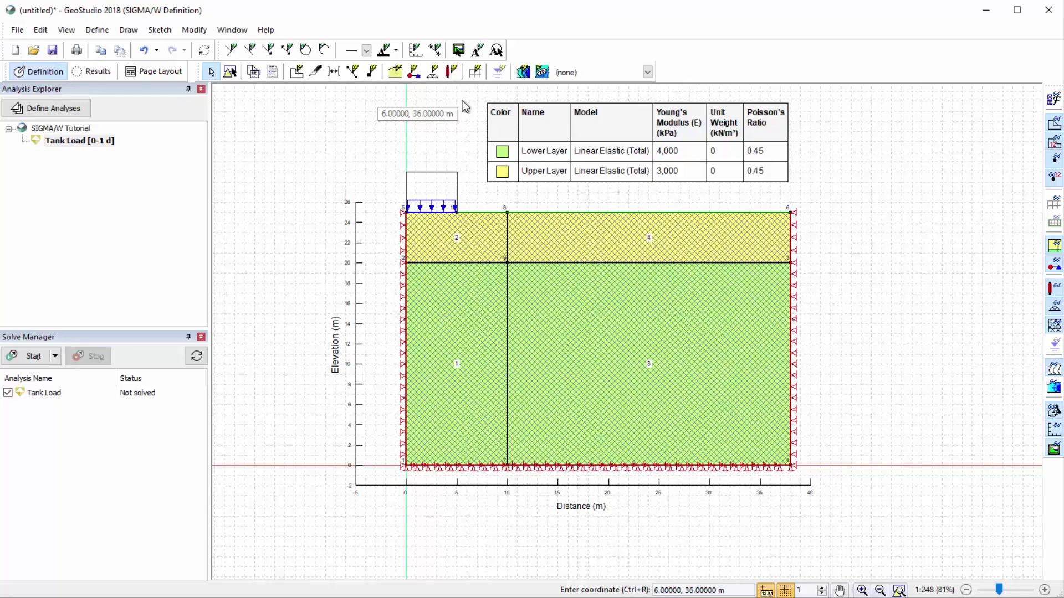
- Change the approximate global element size from 5 m to 2 m in Mesh Properties
left_click(474, 73)
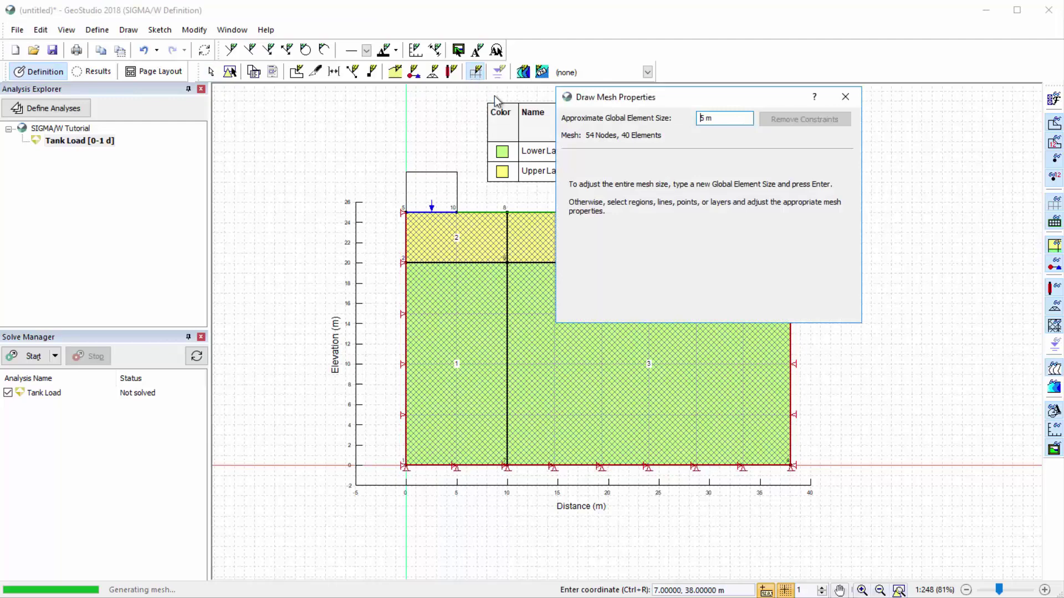
double_click(703, 122)
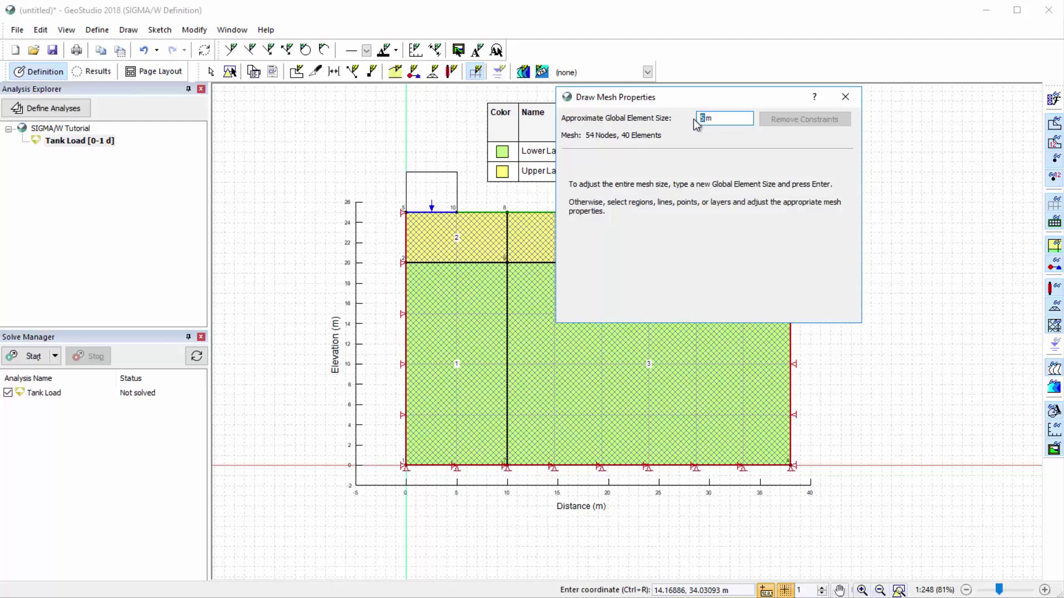
type("2")
key("Return")
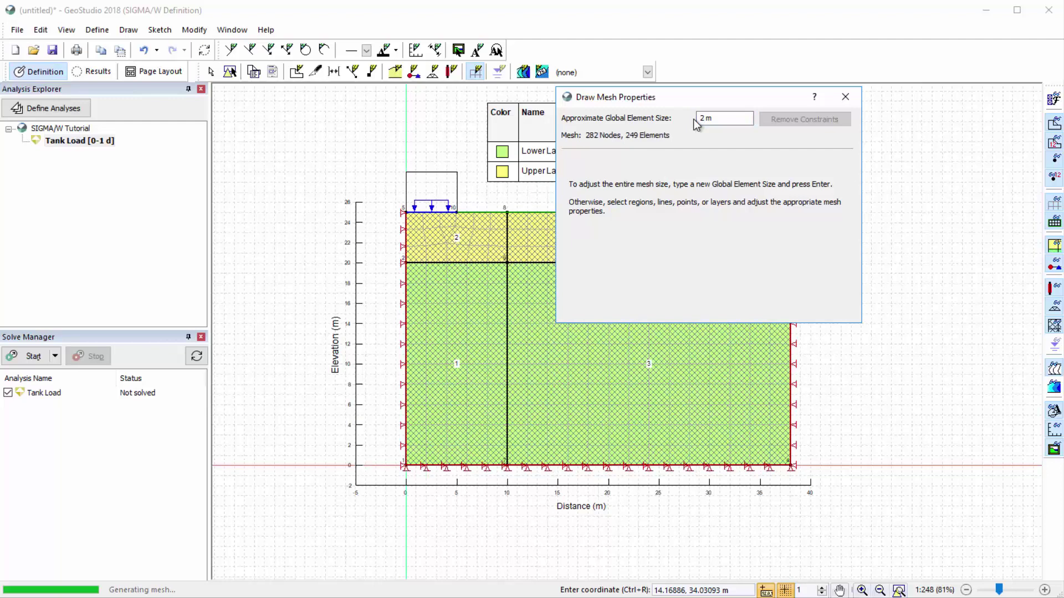
- Refine both left regions to a 0.5 edge-length ratio and enable secondary nodes on elements
left_click(494, 226)
left_click(496, 343, "ctrl")
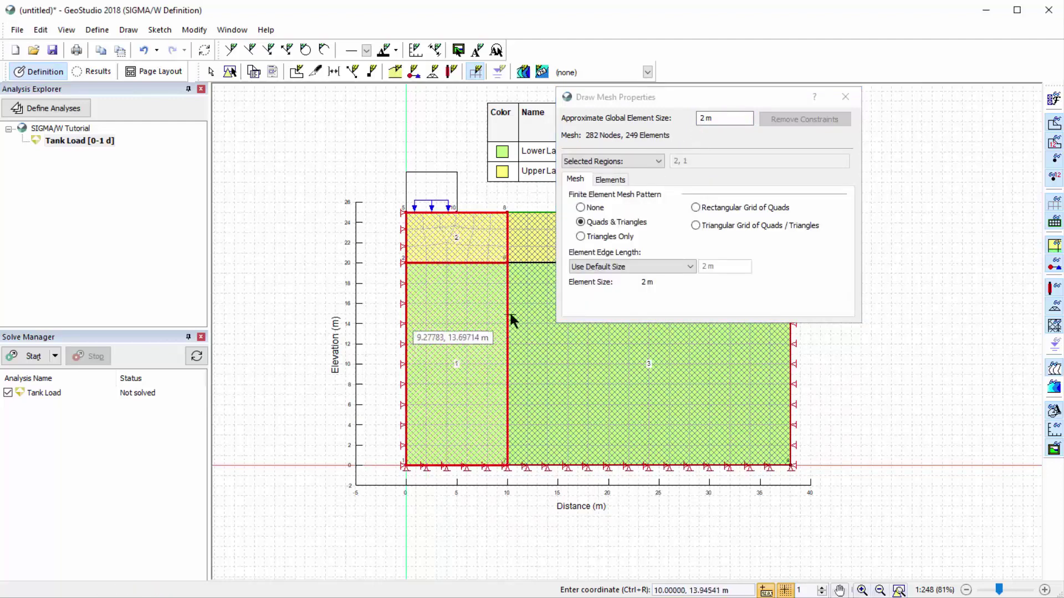
left_click(607, 279)
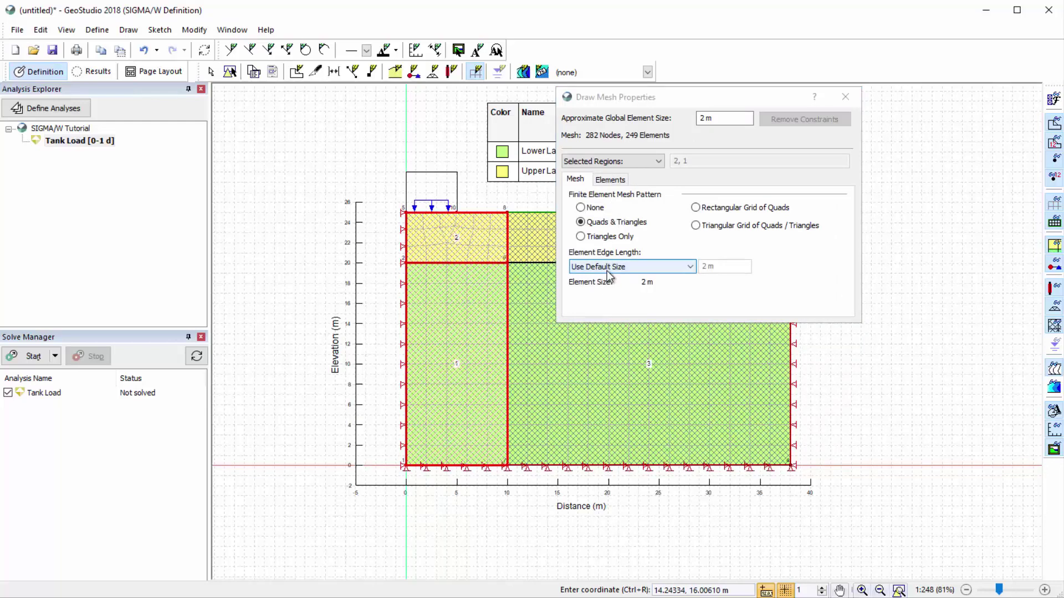
left_click(607, 271)
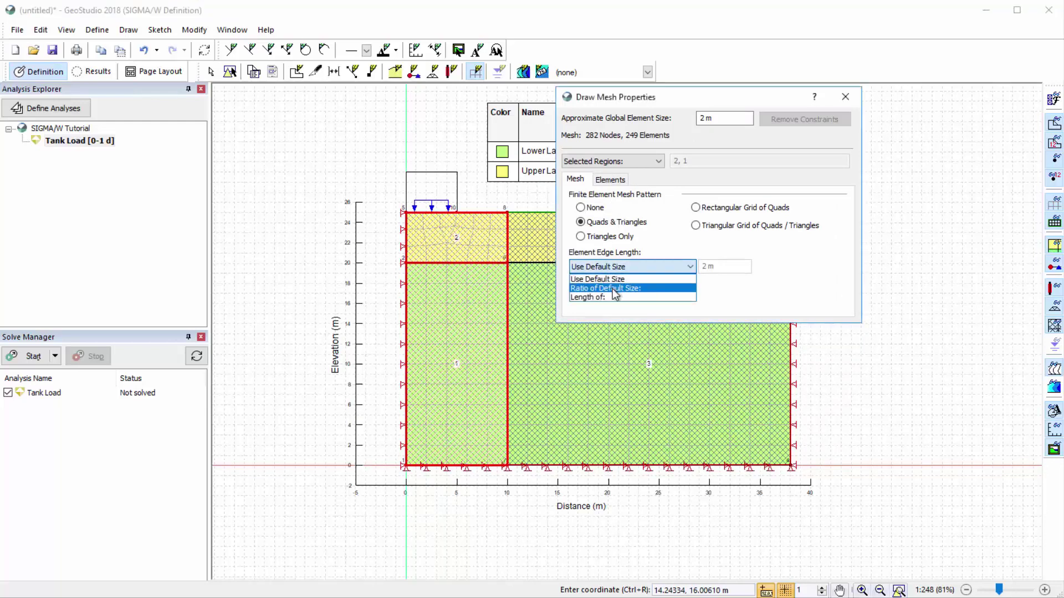
left_click(614, 288)
left_click(705, 265)
left_click_drag(706, 263, 697, 260)
type("0.5")
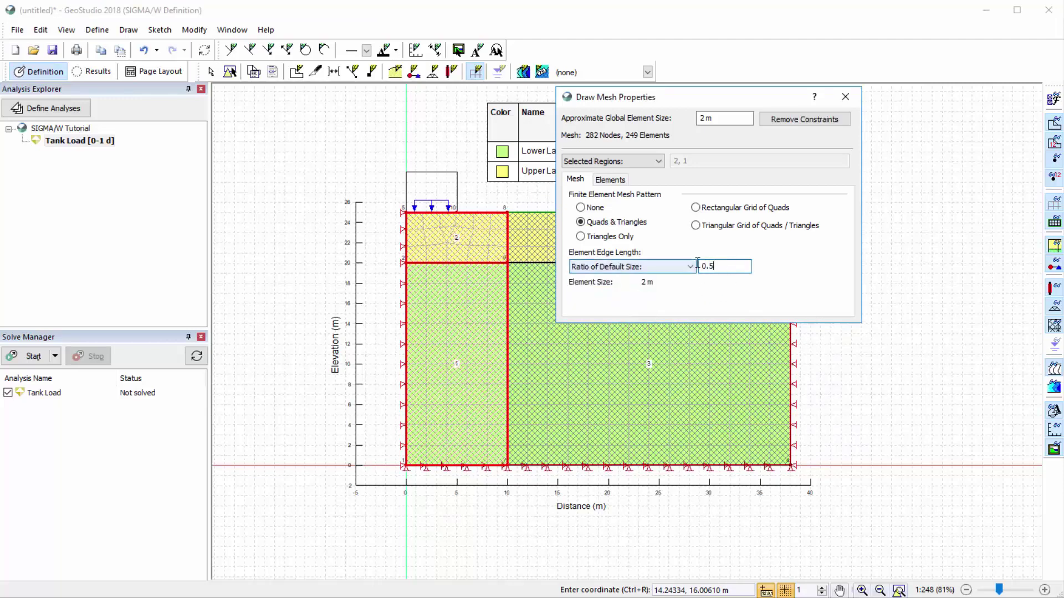
key("Return")
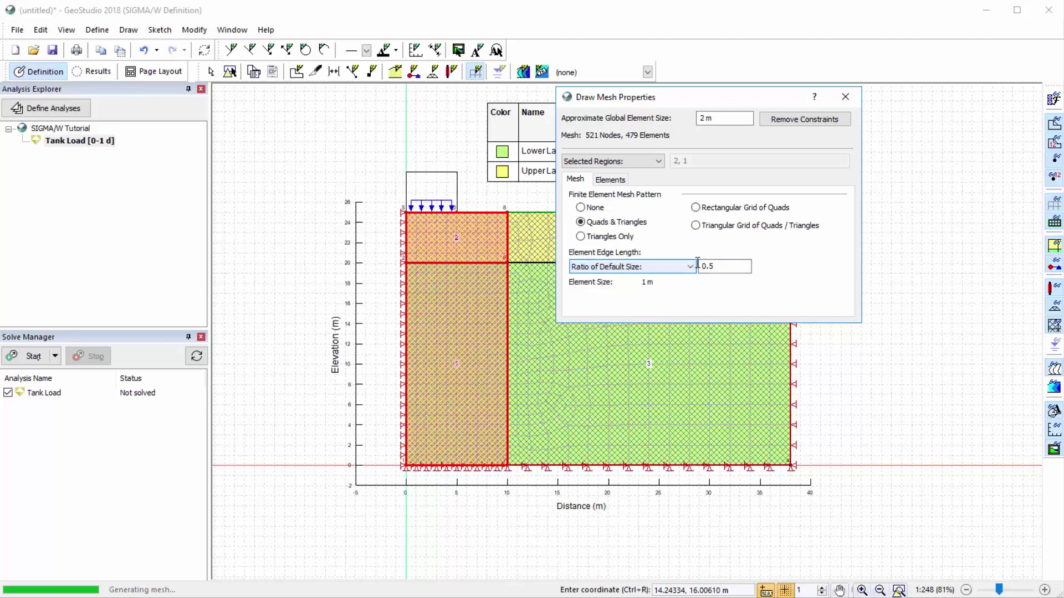
left_click(622, 182)
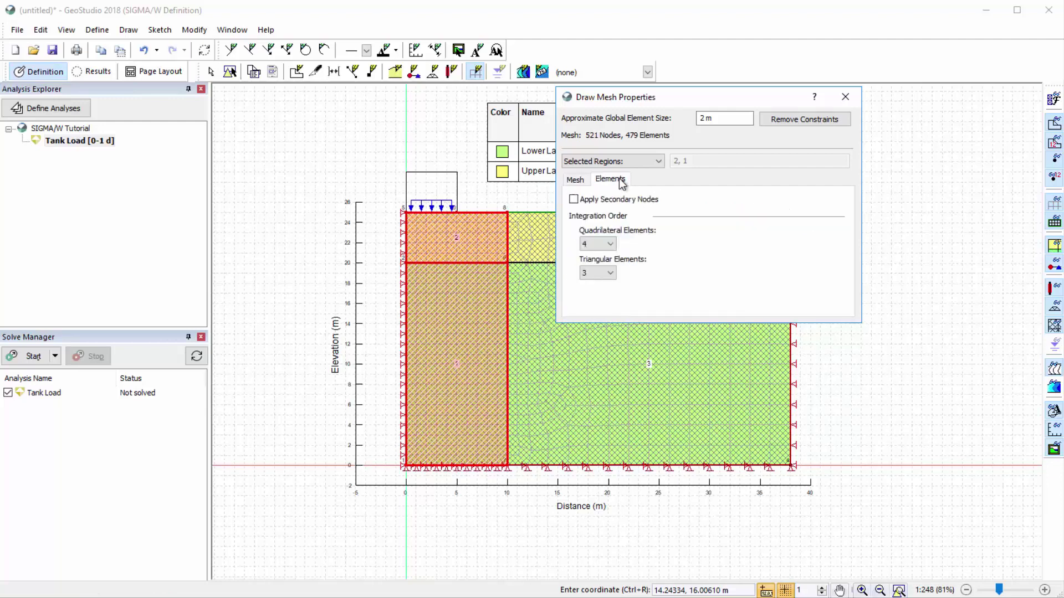
left_click(574, 200)
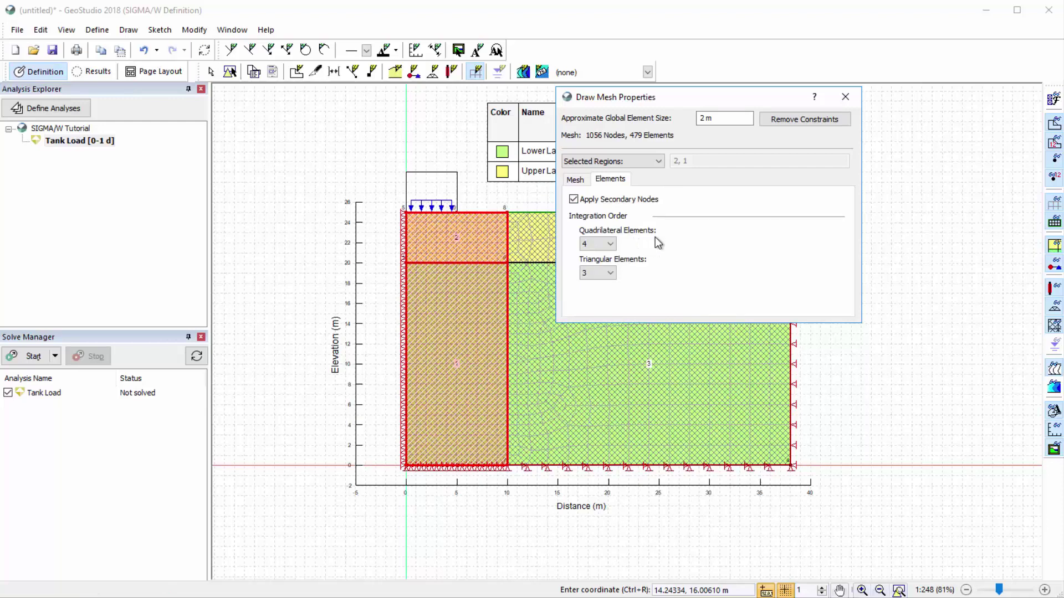
- Close Mesh Properties and start solving the Tank Load analysis
left_click(844, 101)
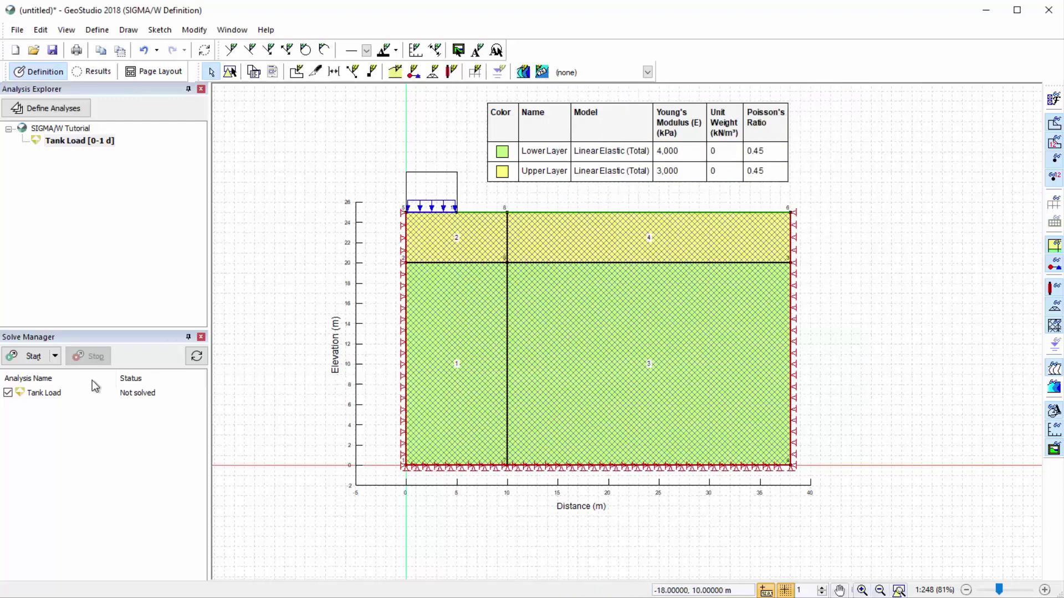
left_click(30, 357)
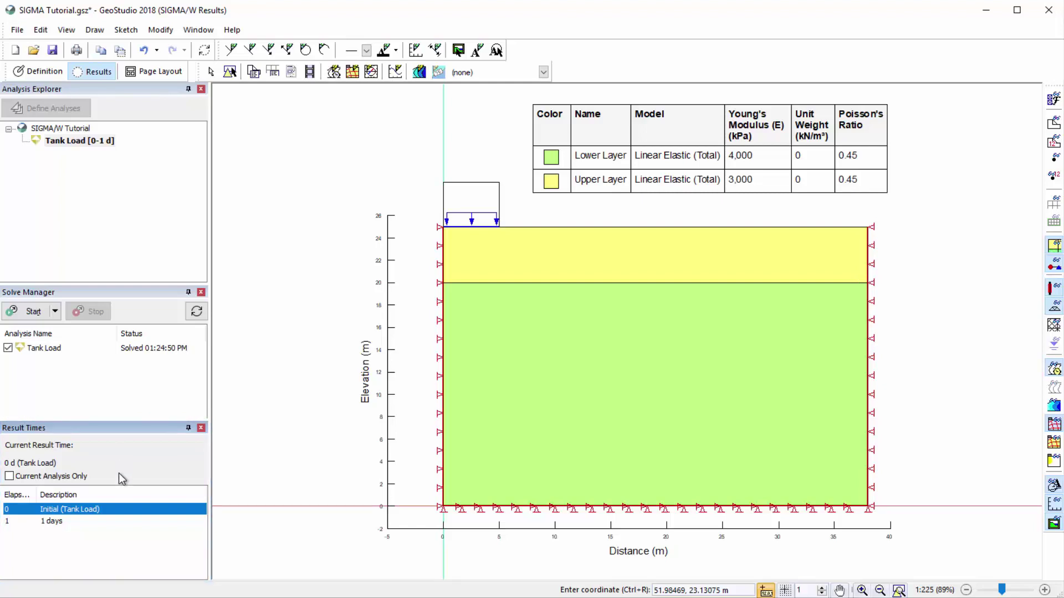
- Show 1-day results and compare XY-Disp vector arrows against the deformed mesh, keeping the deformed mesh
left_click(52, 523)
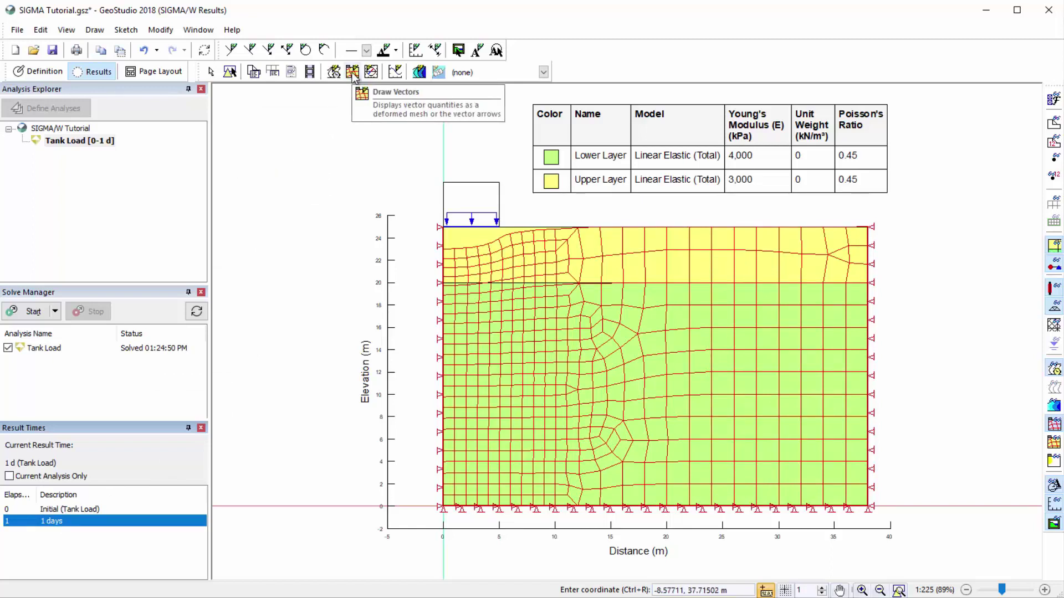
left_click(353, 73)
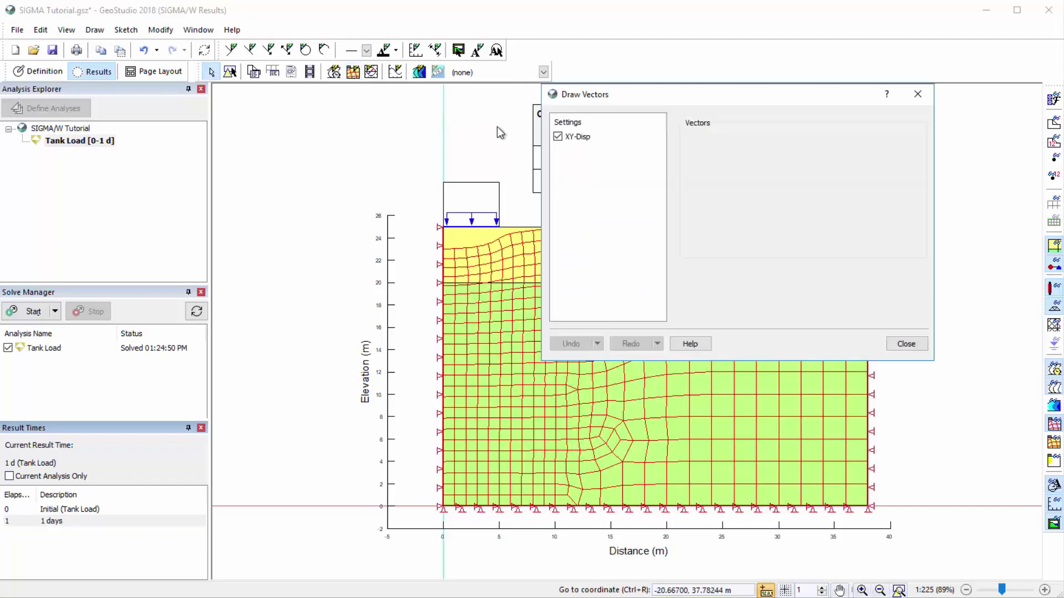
left_click(567, 139)
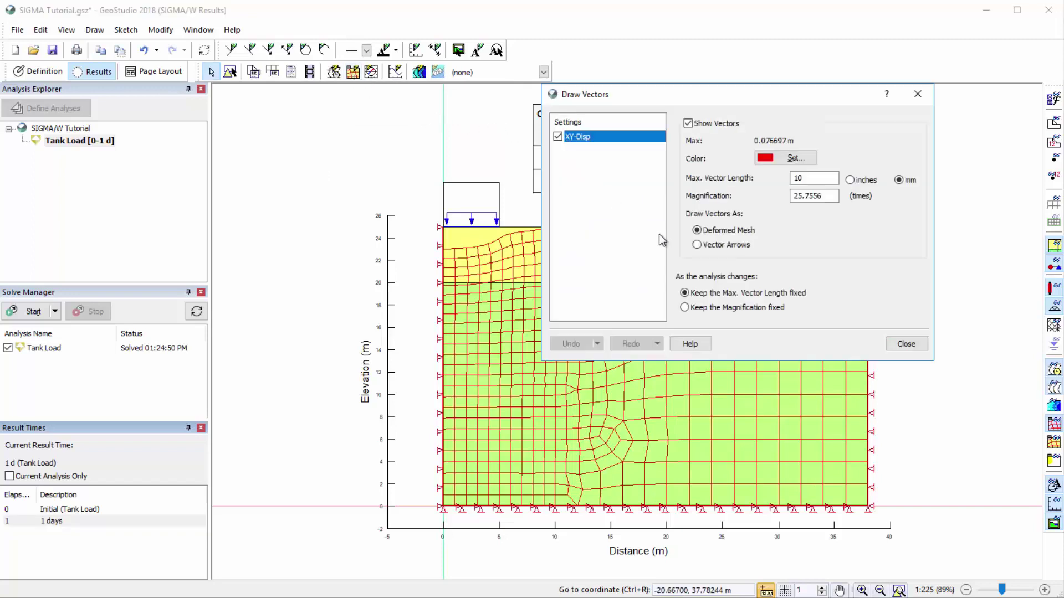
left_click(697, 244)
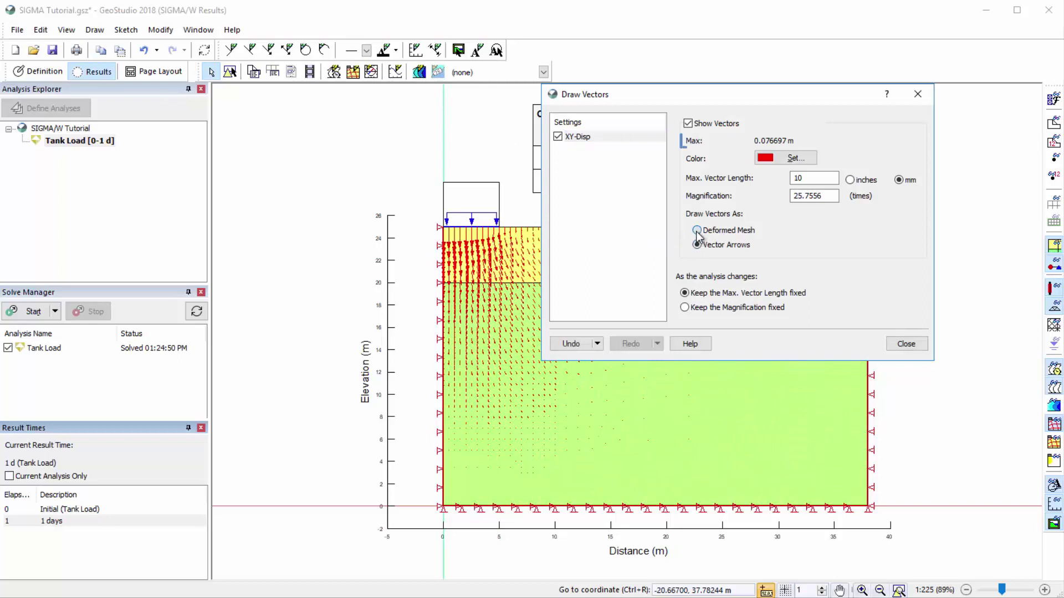
left_click(696, 232)
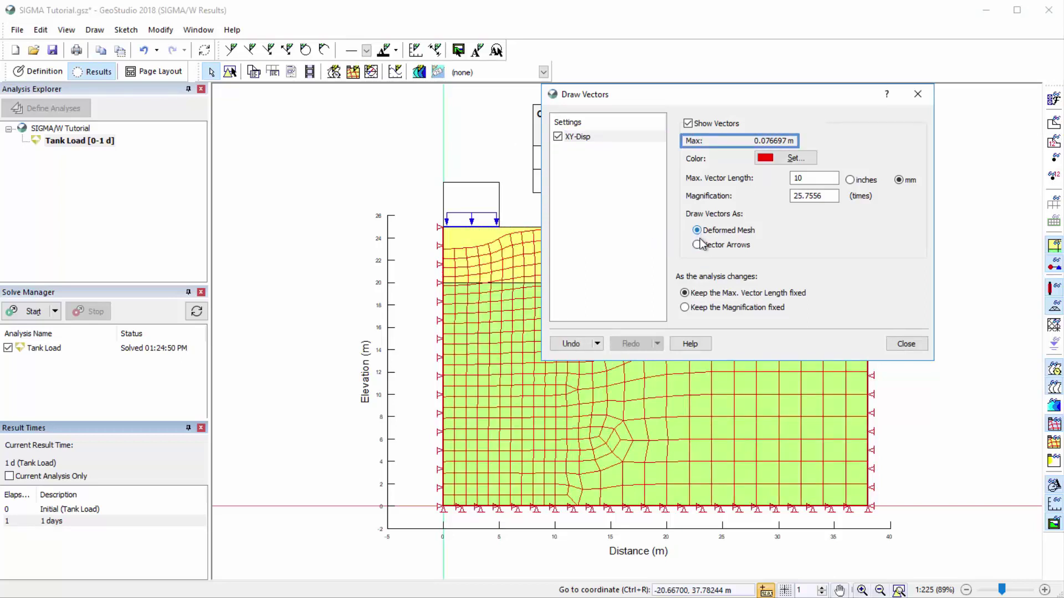
left_click(906, 344)
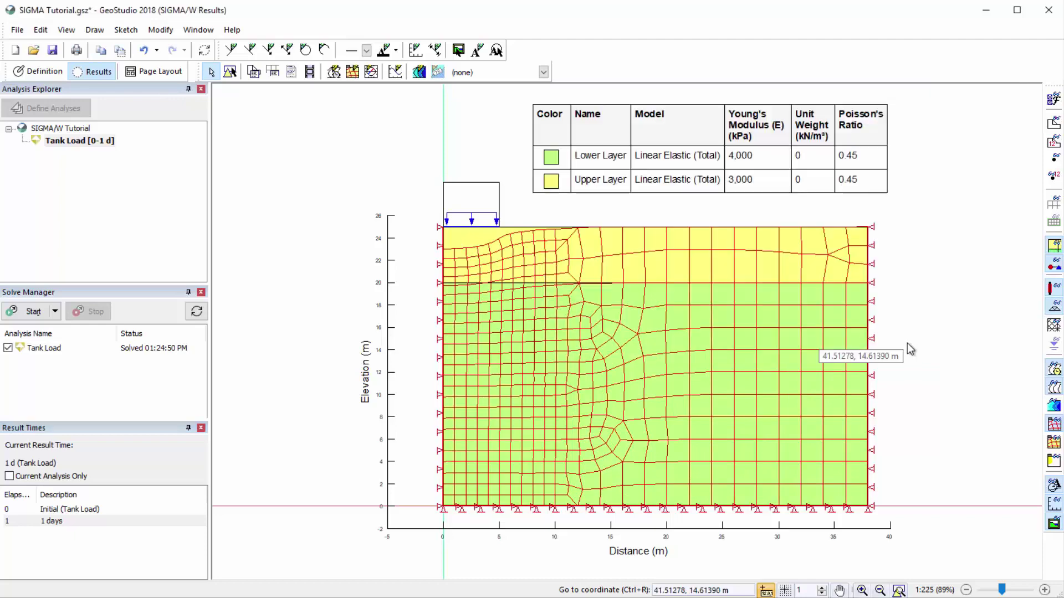
- Bring up the display preferences via View > Preferences
left_click(1054, 423)
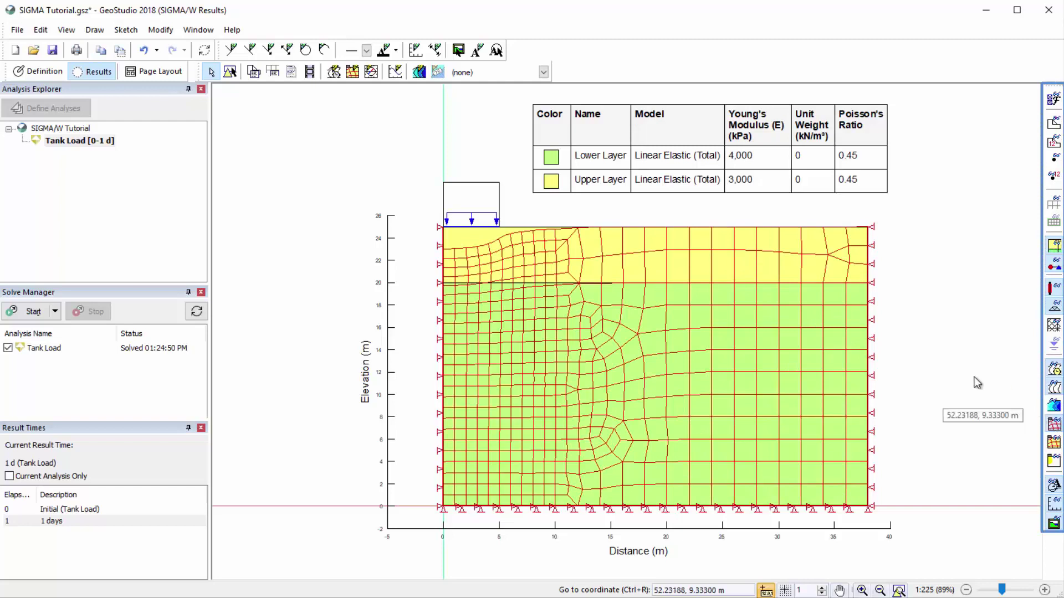
left_click(67, 31)
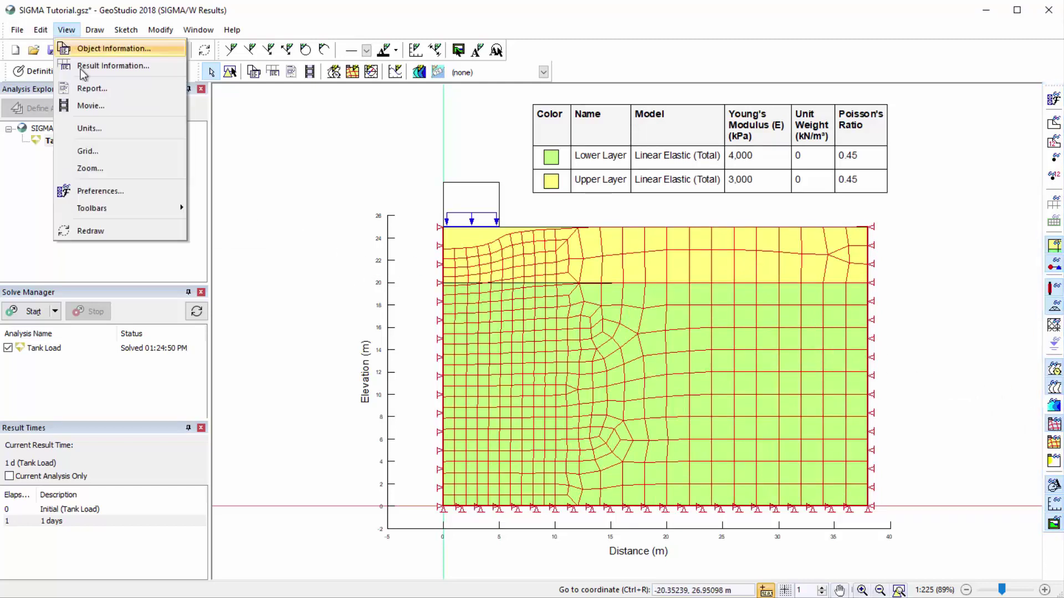
left_click(98, 191)
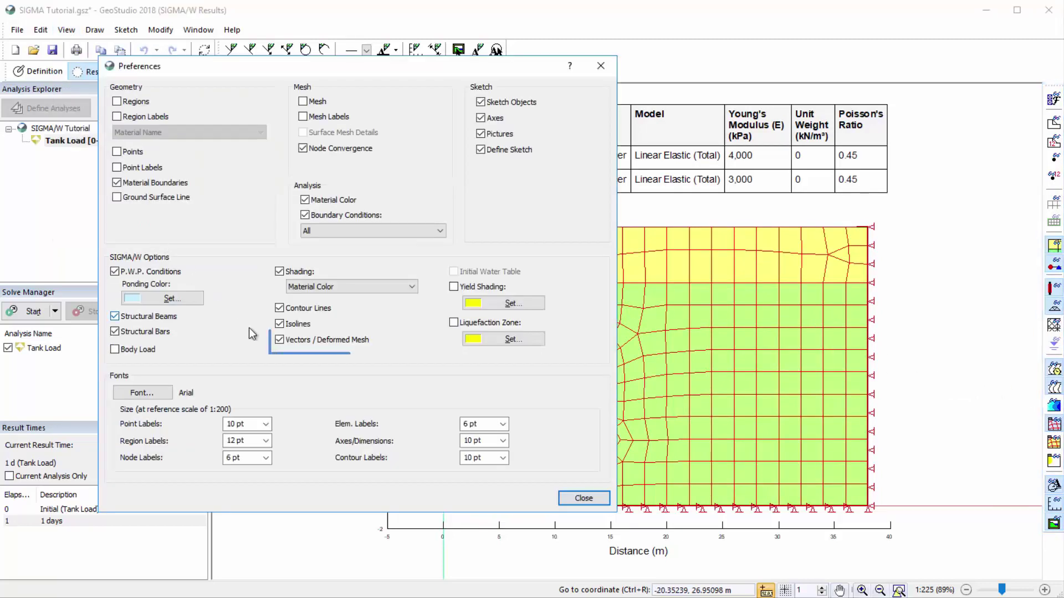
- Toggle the deformed-mesh drawing off and back on, then close Preferences
left_click(280, 341)
left_click(281, 341)
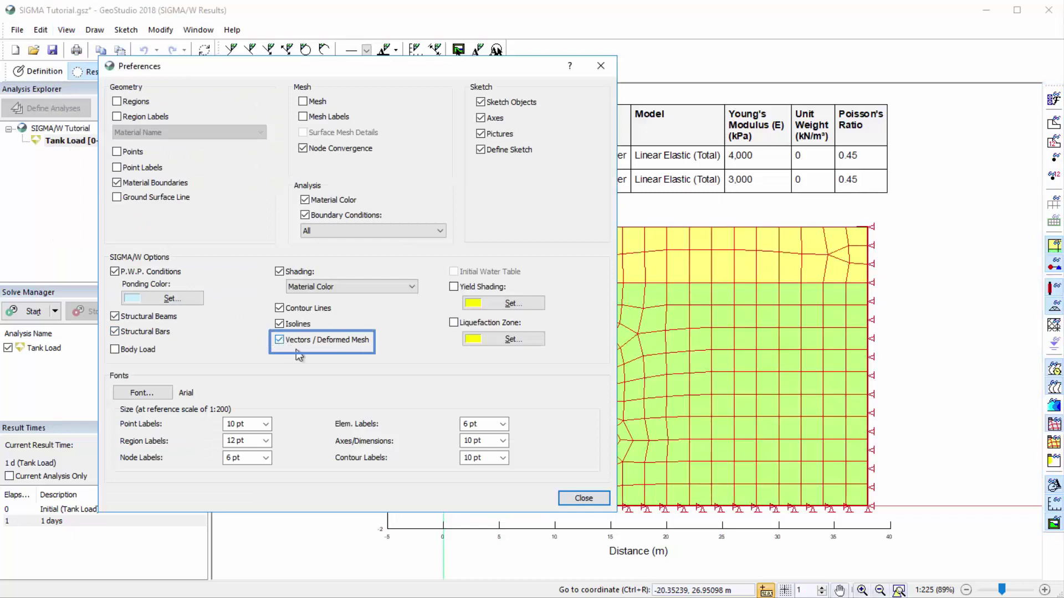
left_click(575, 502)
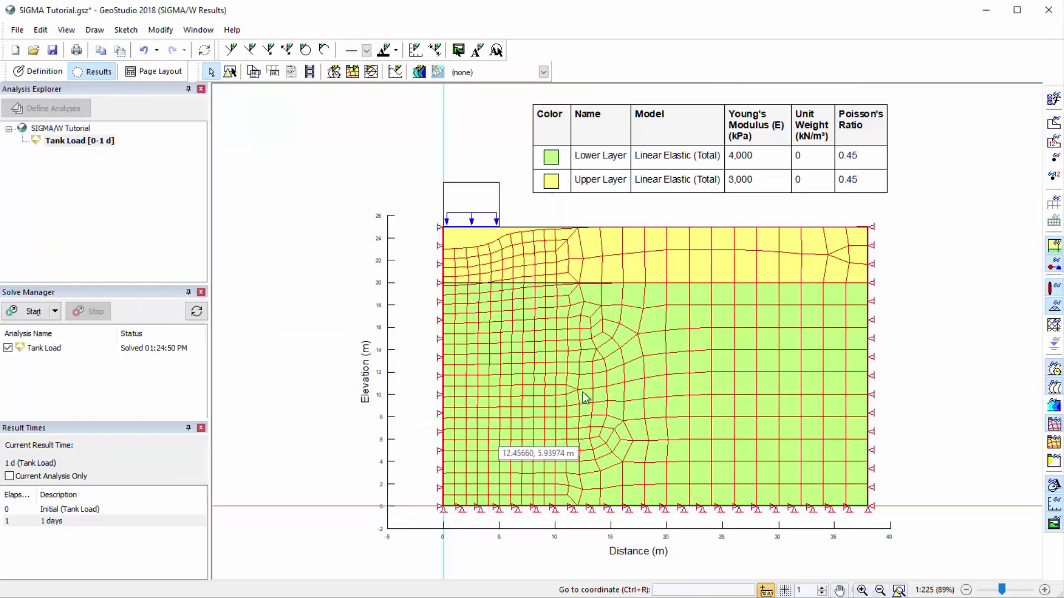
left_click(484, 75)
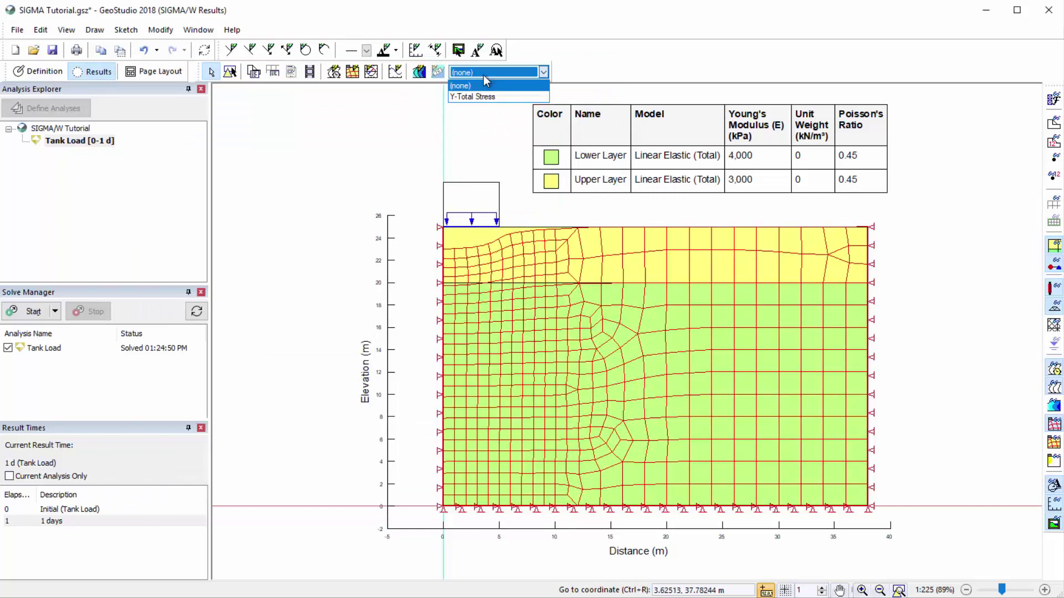
- Contour the model by Y-Total Stress and review the Draw Contours settings
left_click(514, 97)
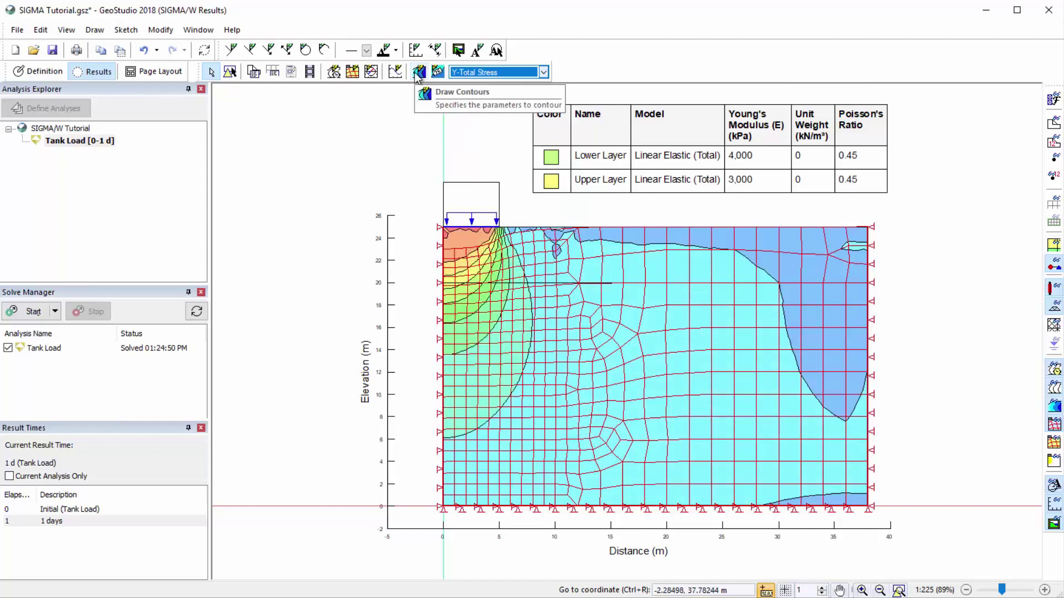
left_click(419, 71)
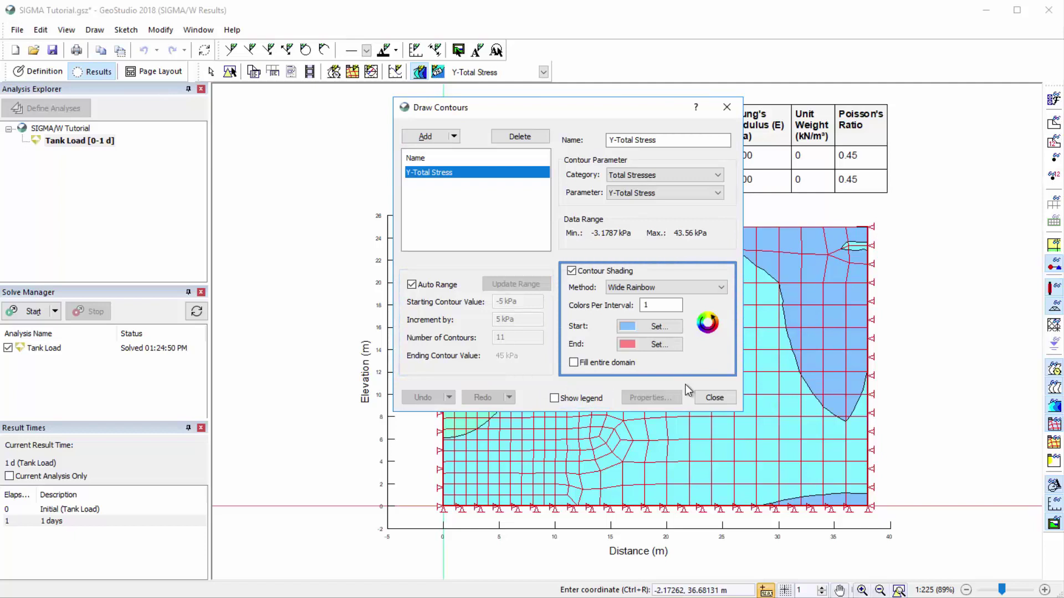
left_click(710, 399)
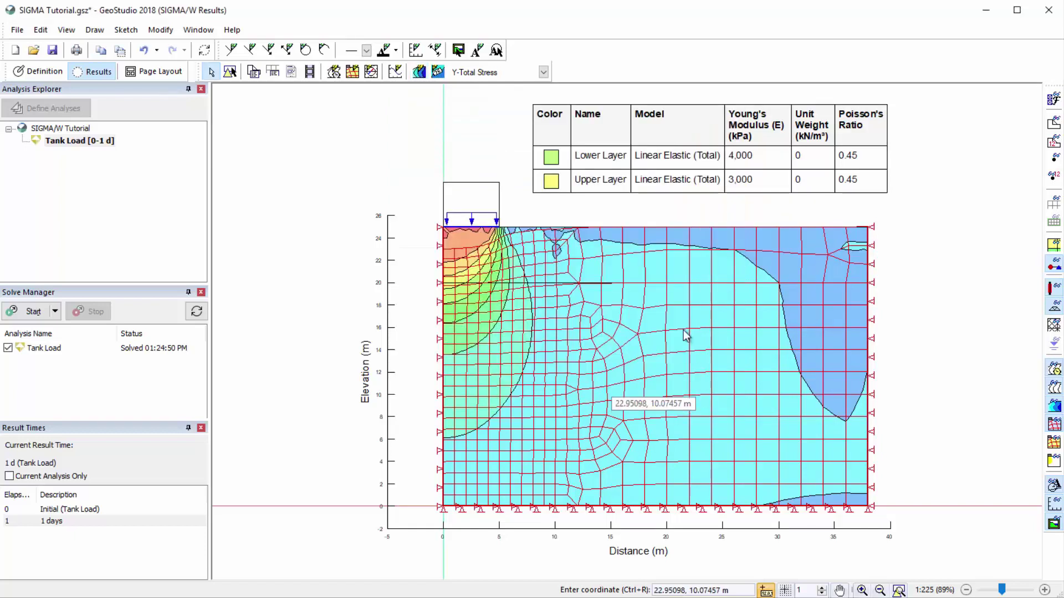
- Place value labels on Y-Total Stress contour lines beneath the tank, removing one
left_click(434, 71)
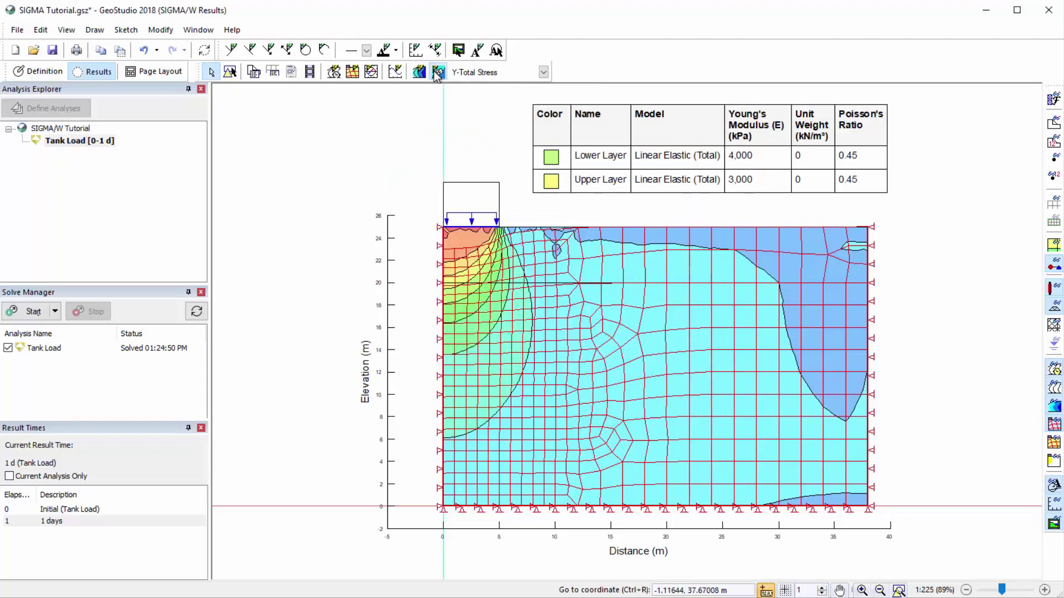
left_click(450, 264)
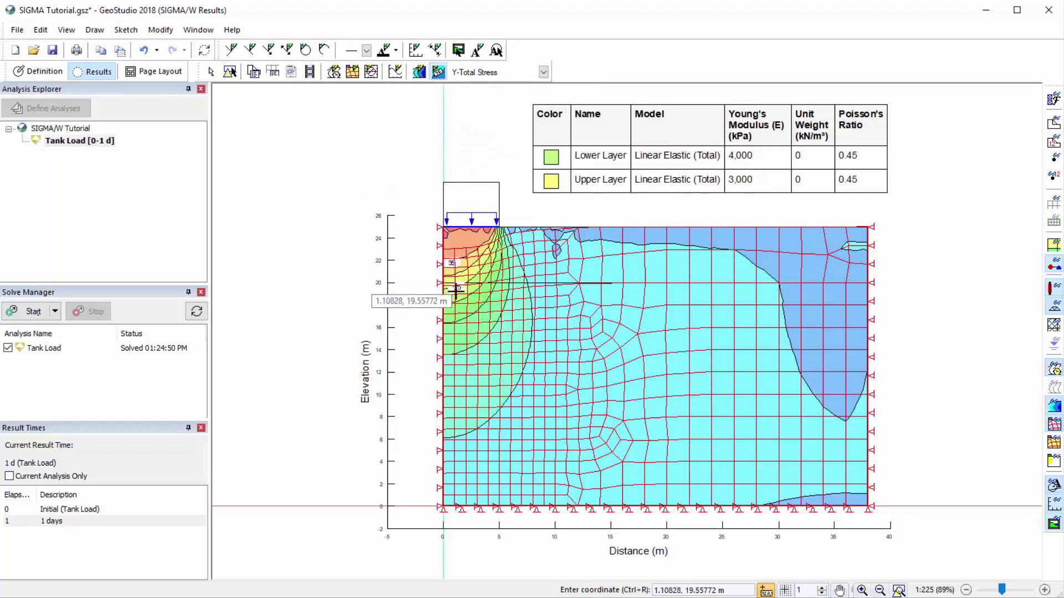
left_click(460, 321)
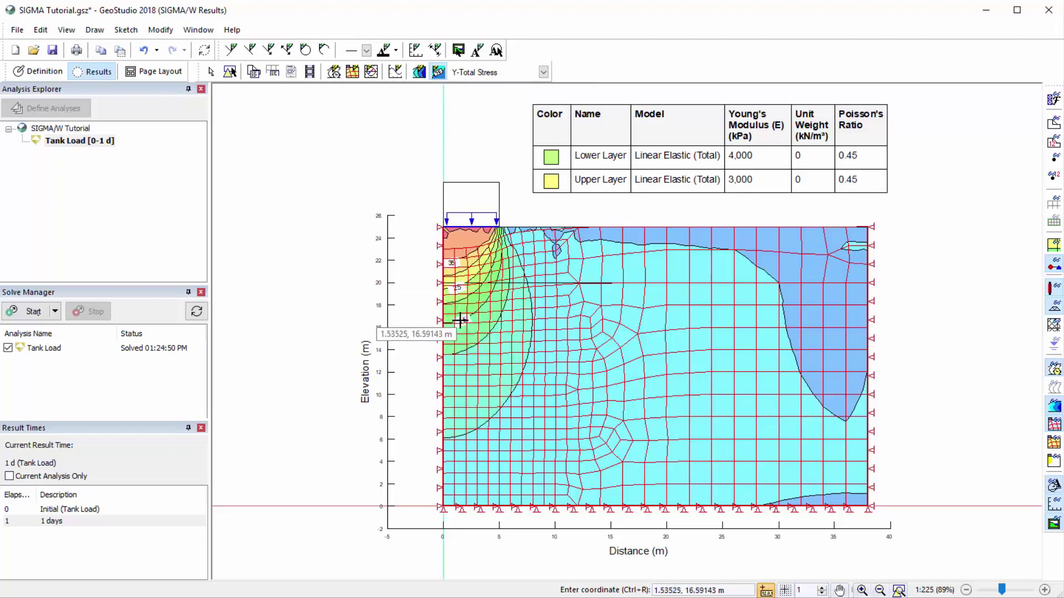
left_click(450, 261)
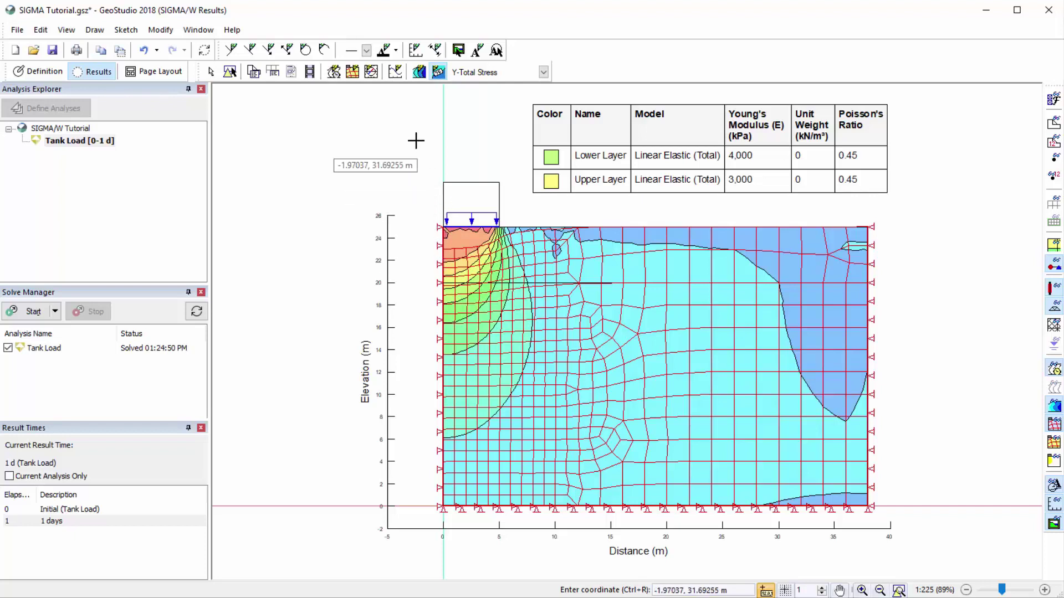
left_click(372, 77)
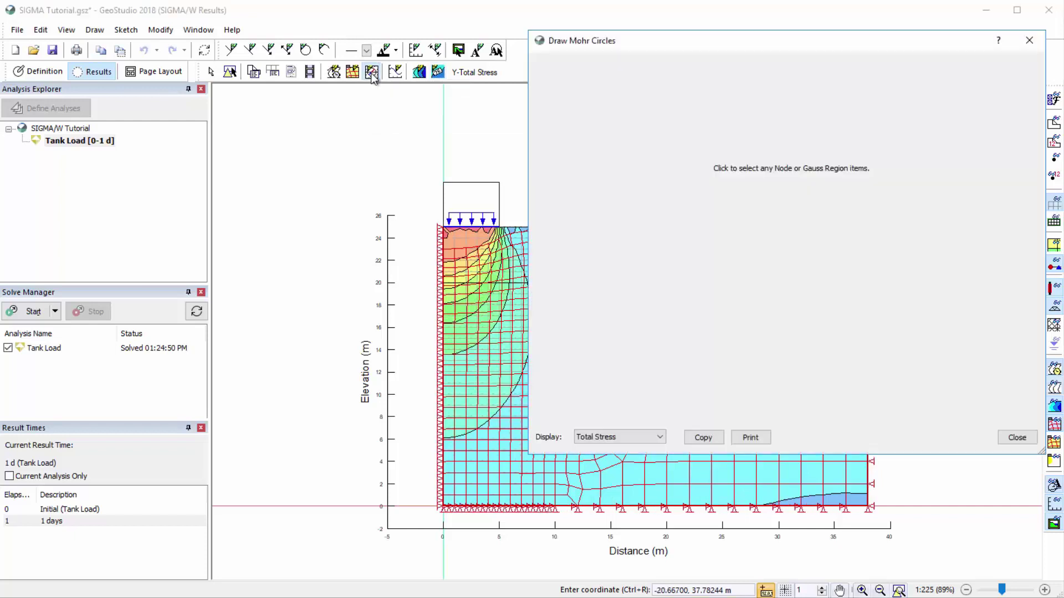
left_click(453, 260)
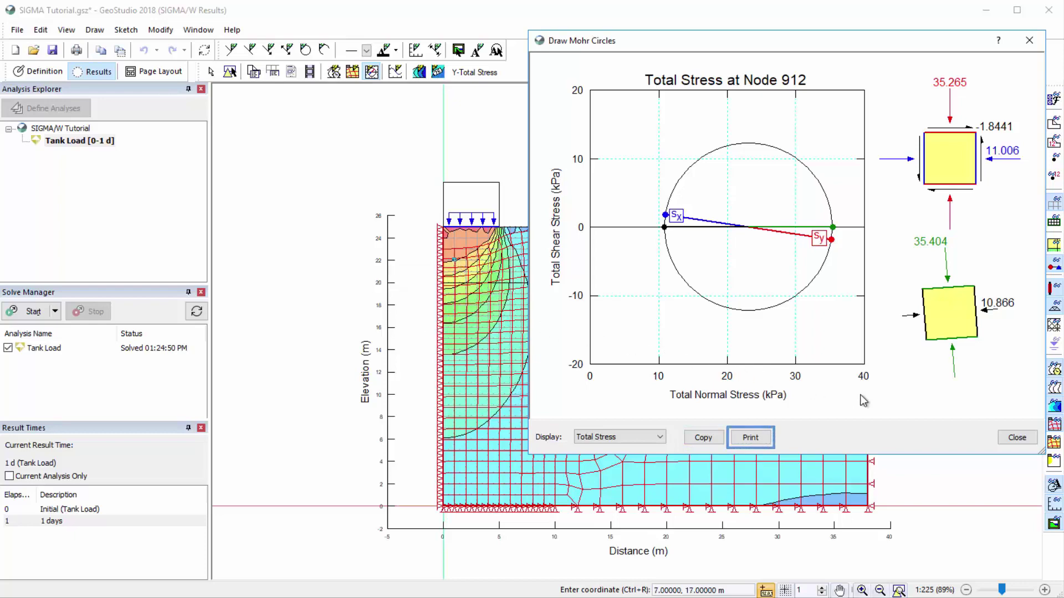
left_click(1010, 437)
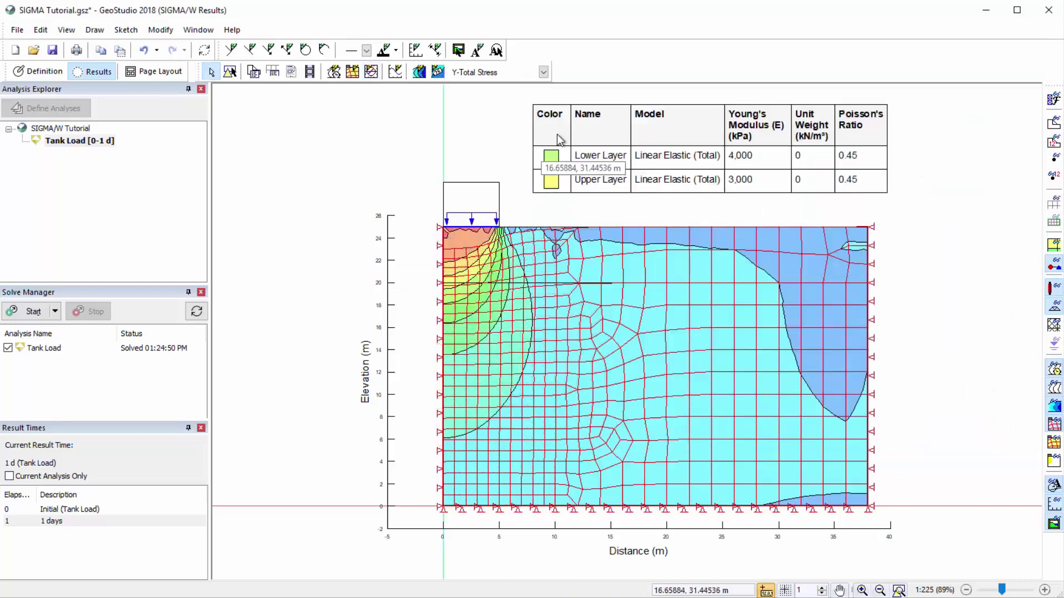
- Add a graph named 'Vertical Displacement' with Y-Displacement plotted against elevation Y
left_click(397, 73)
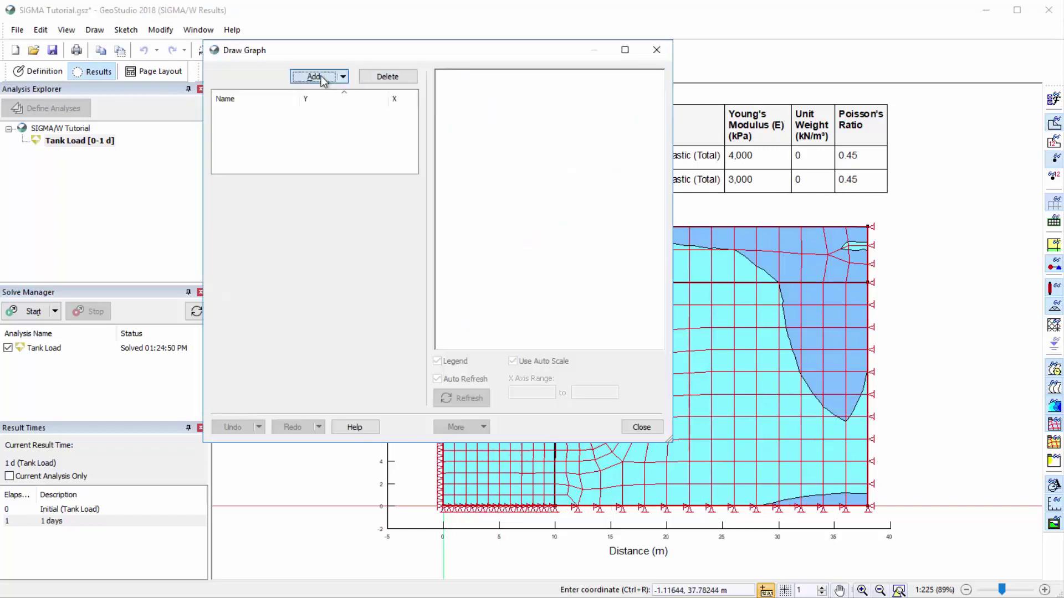
left_click(321, 76)
left_click_drag(374, 185, 249, 181)
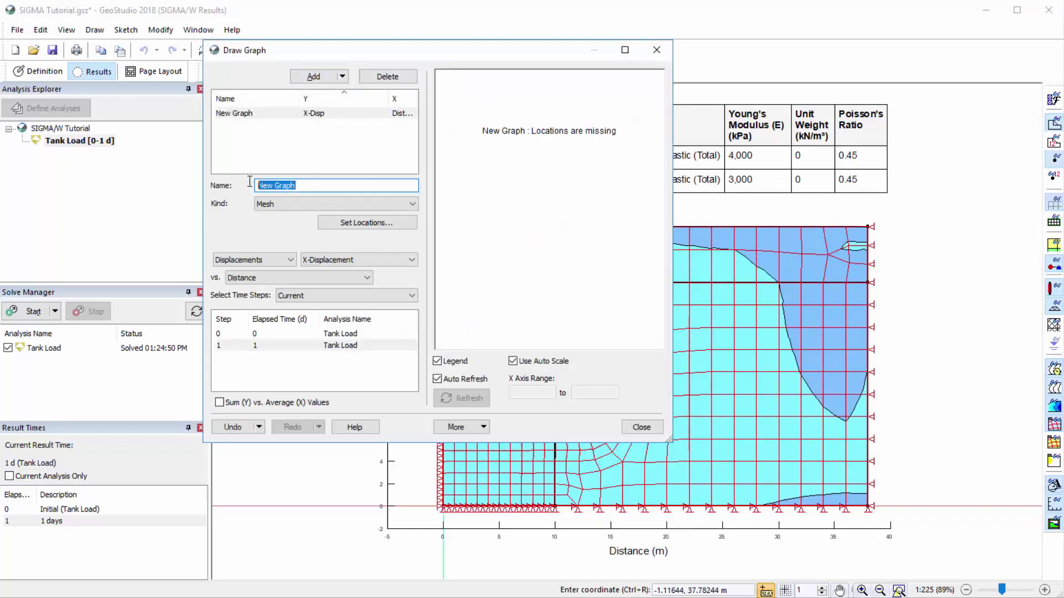
type("Ve")
type(" Displacement")
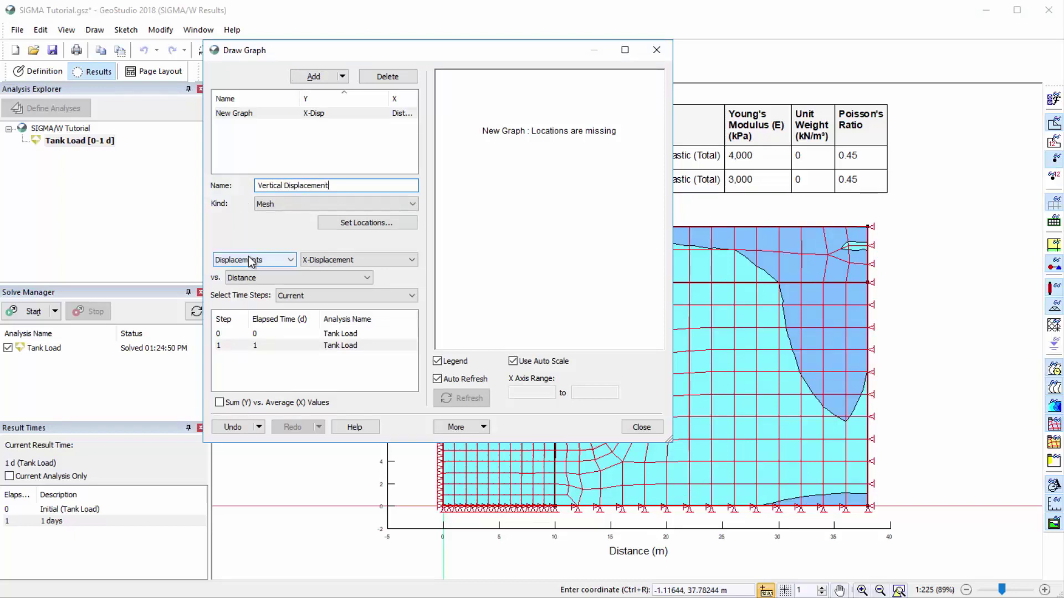
left_click(304, 260)
left_click(314, 284)
left_click(262, 310)
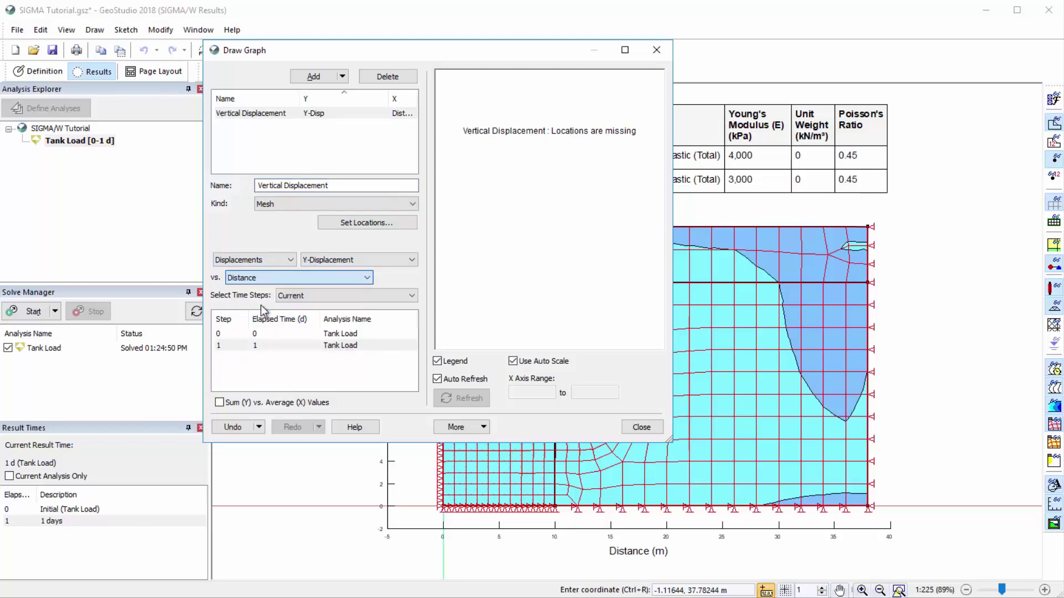
- Try picking graph locations from geometry items: the lower-left boundary line and mesh region
left_click(323, 225)
left_click(327, 146)
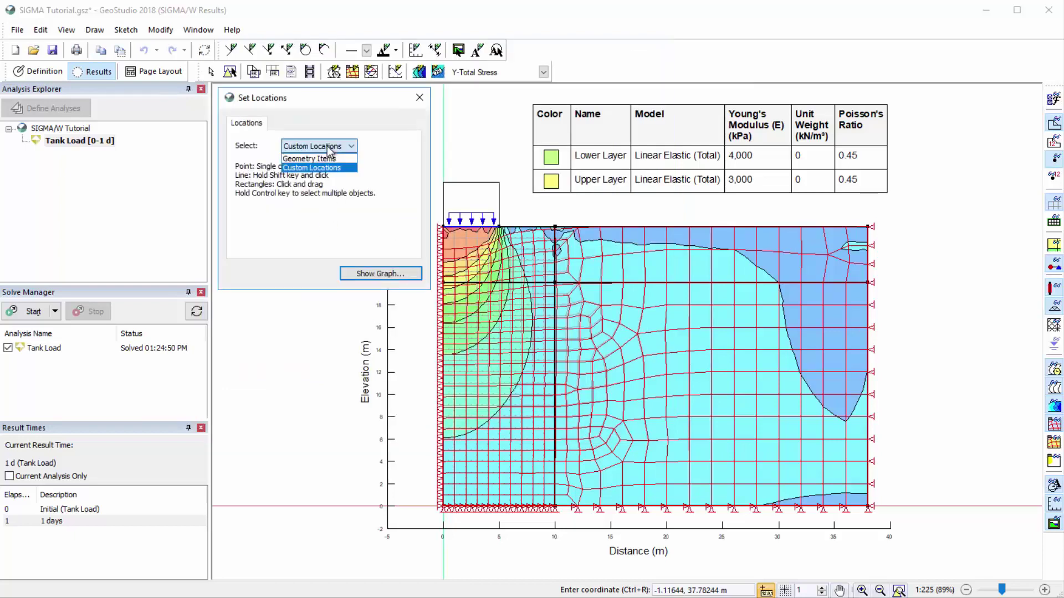
left_click(335, 158)
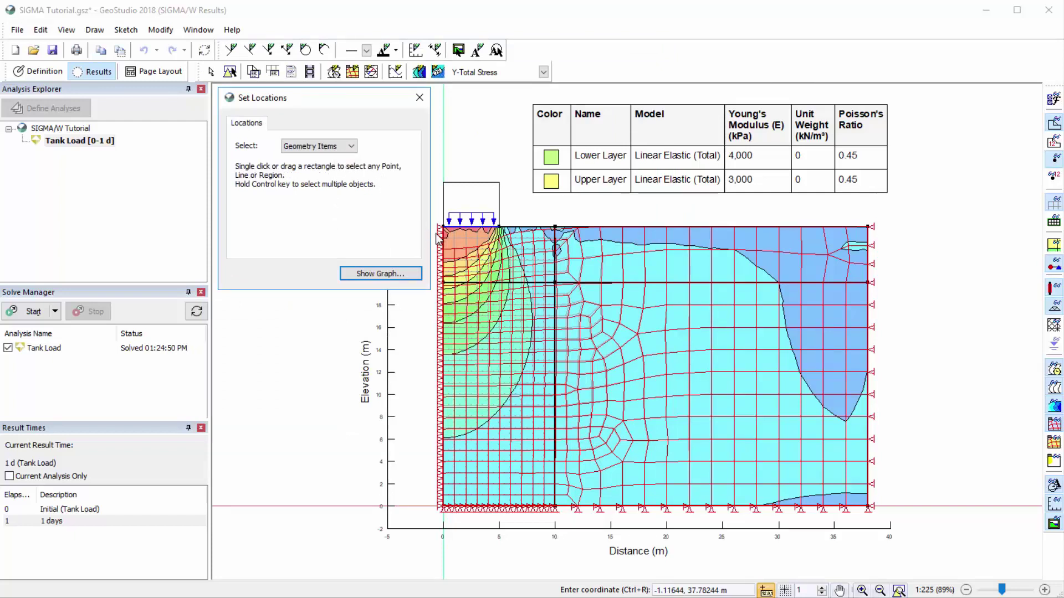
left_click(446, 258)
left_click(444, 316)
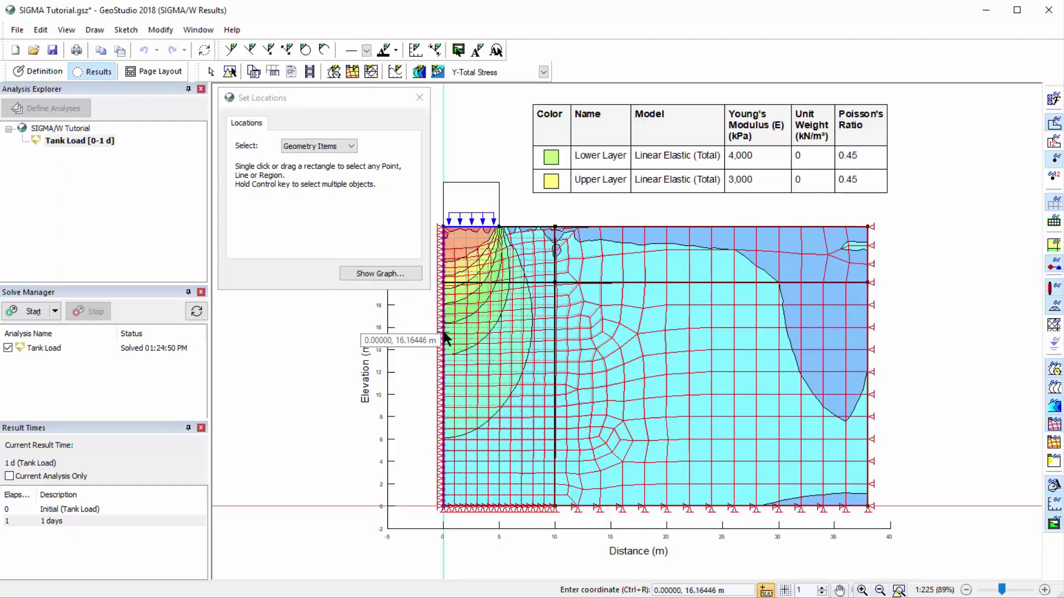
left_click(478, 408)
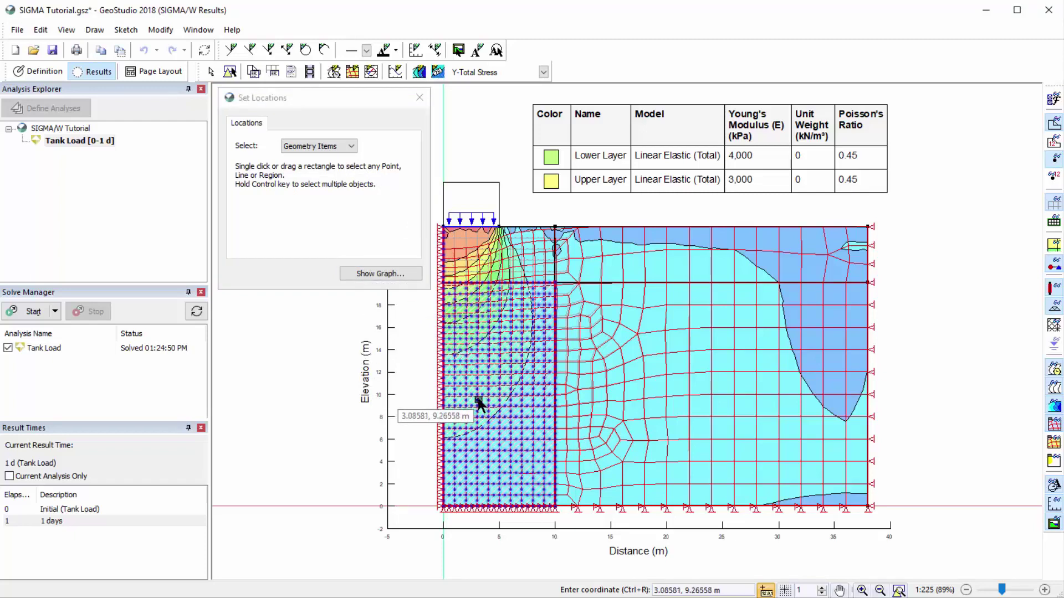
- Switch to custom locations, select points up the left edge, and show the graph
left_click(331, 152)
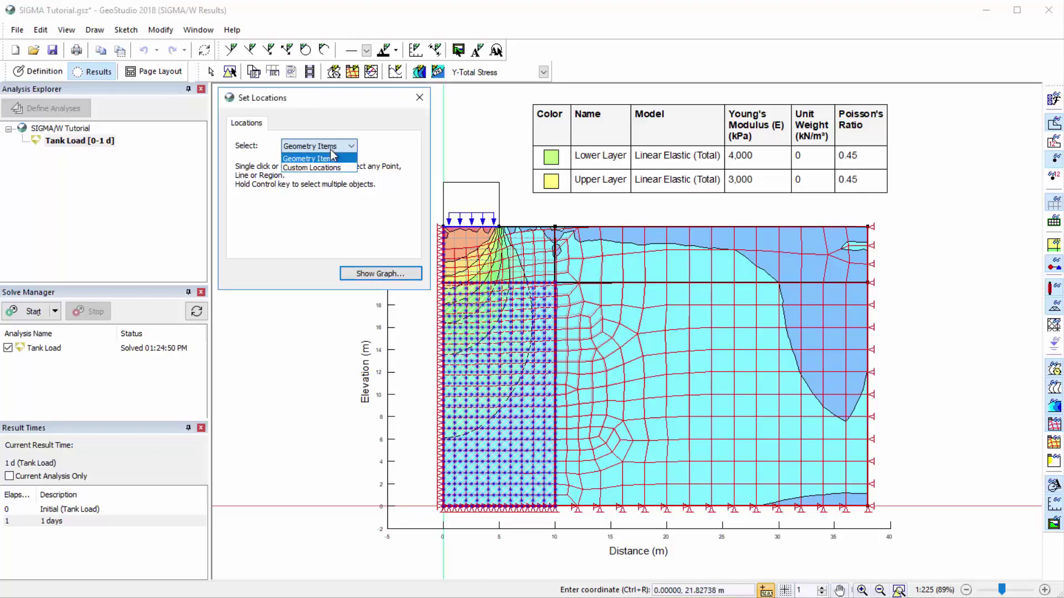
left_click(331, 168)
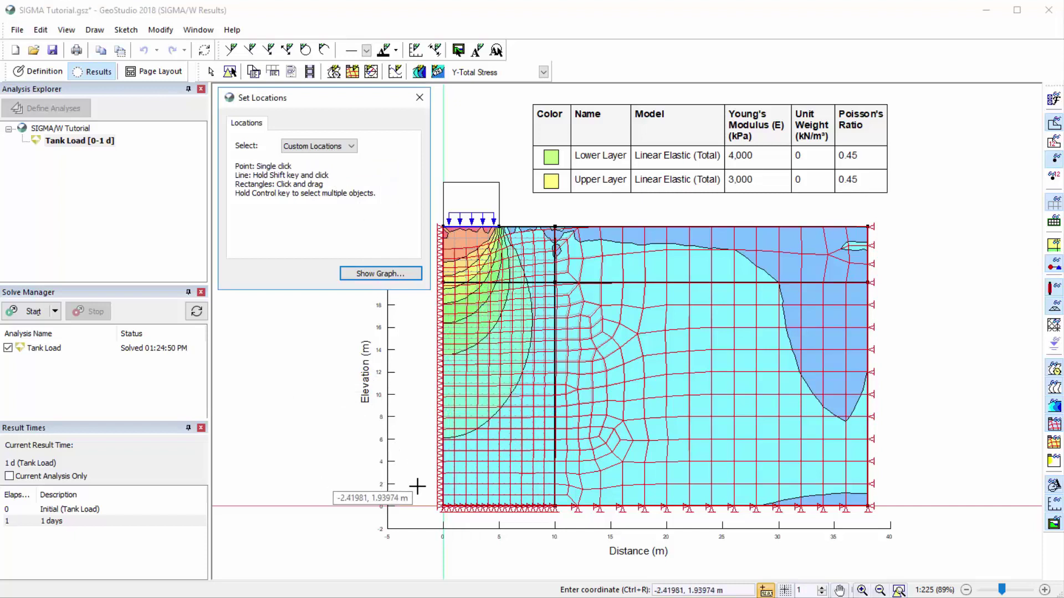
left_click(432, 503)
left_click_drag(447, 493, 450, 227)
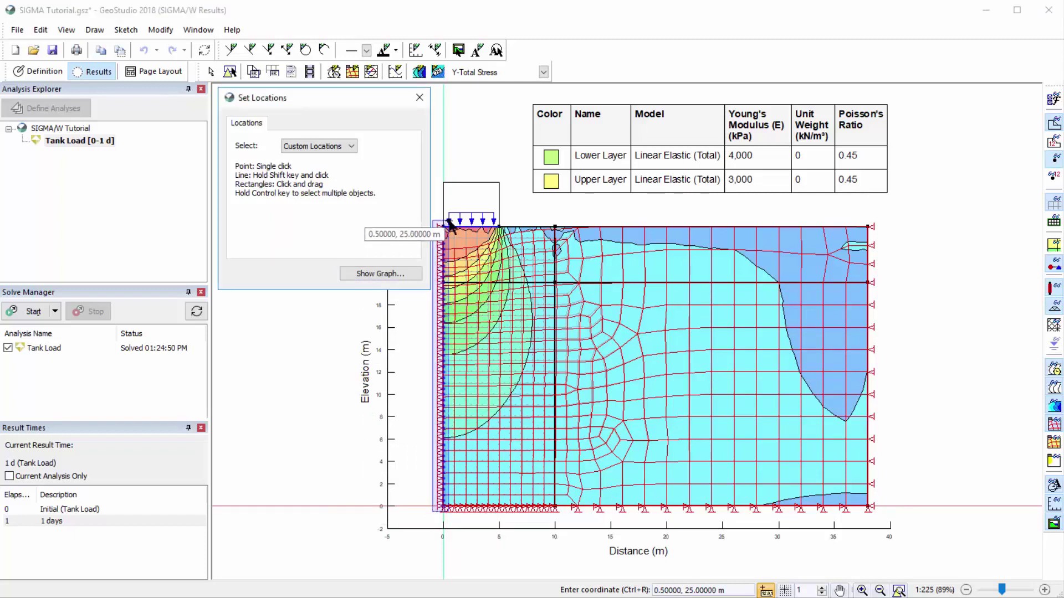
left_click(393, 276)
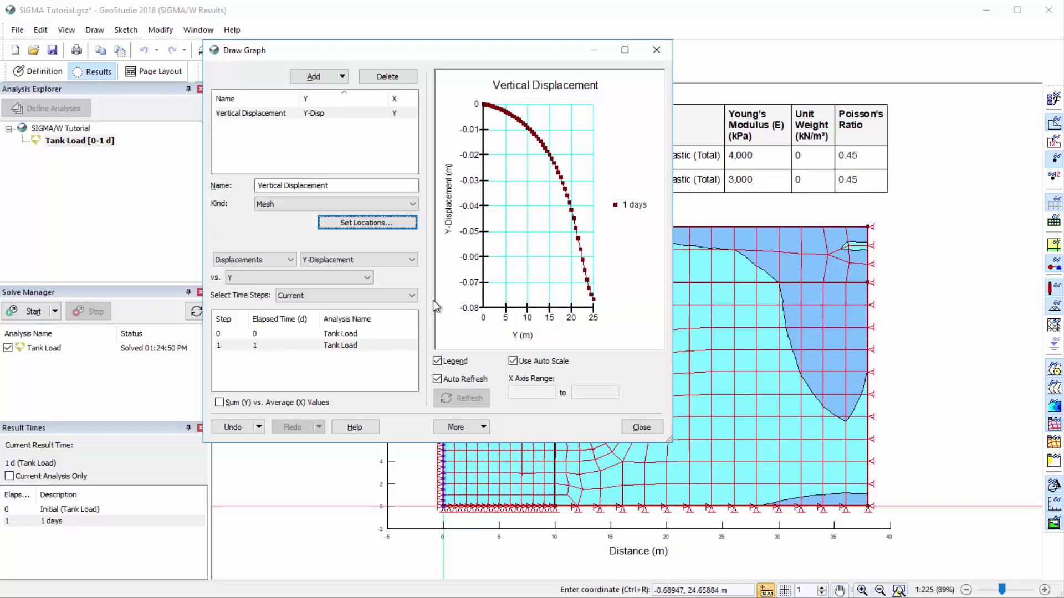
- Turn on Rotate 90 deg in the graph options so elevation Y is vertical
left_click(463, 427)
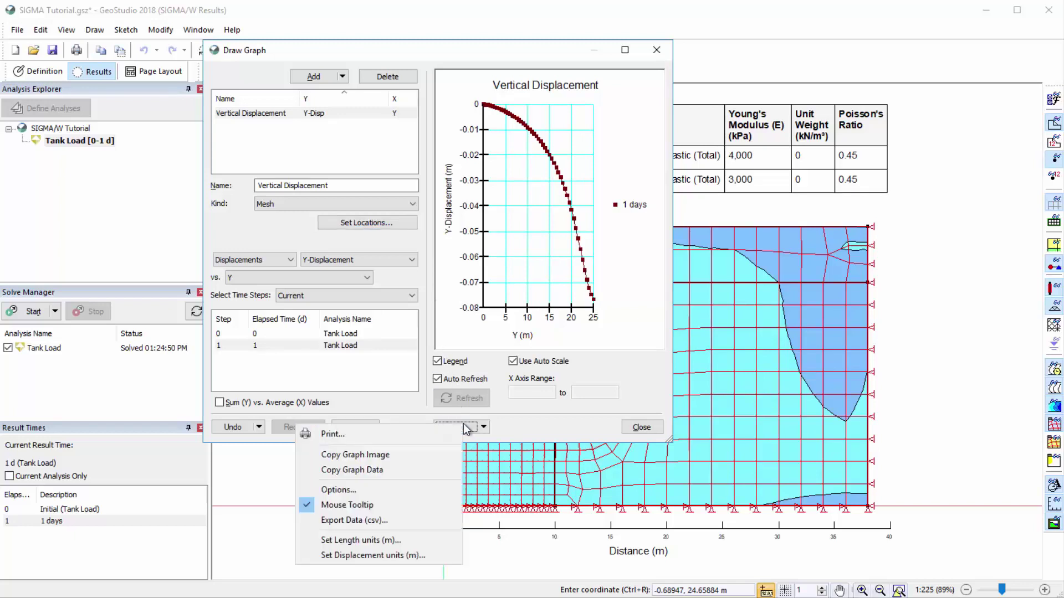
left_click(422, 490)
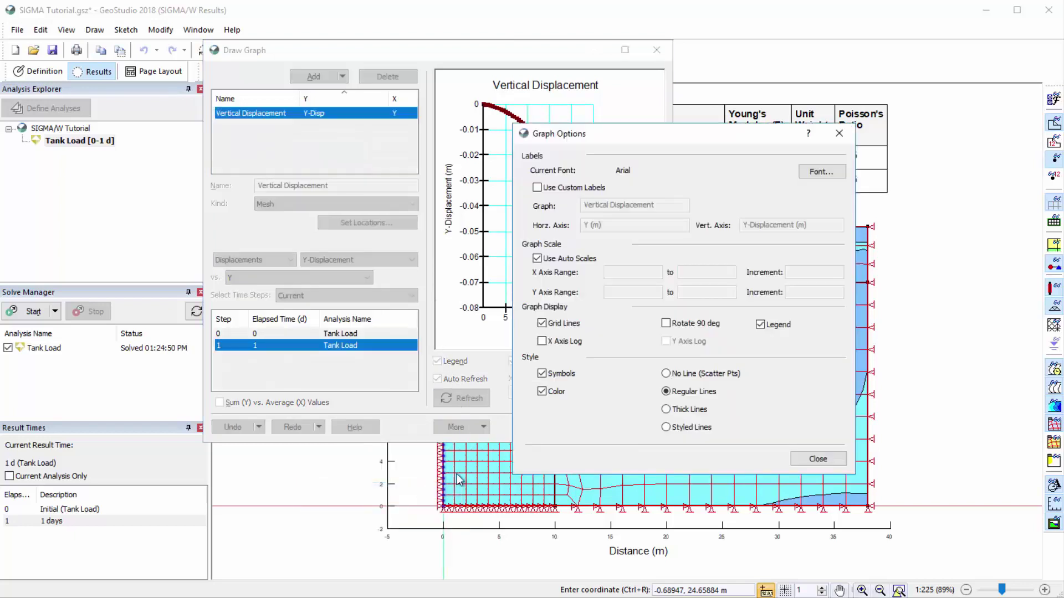
left_click(667, 324)
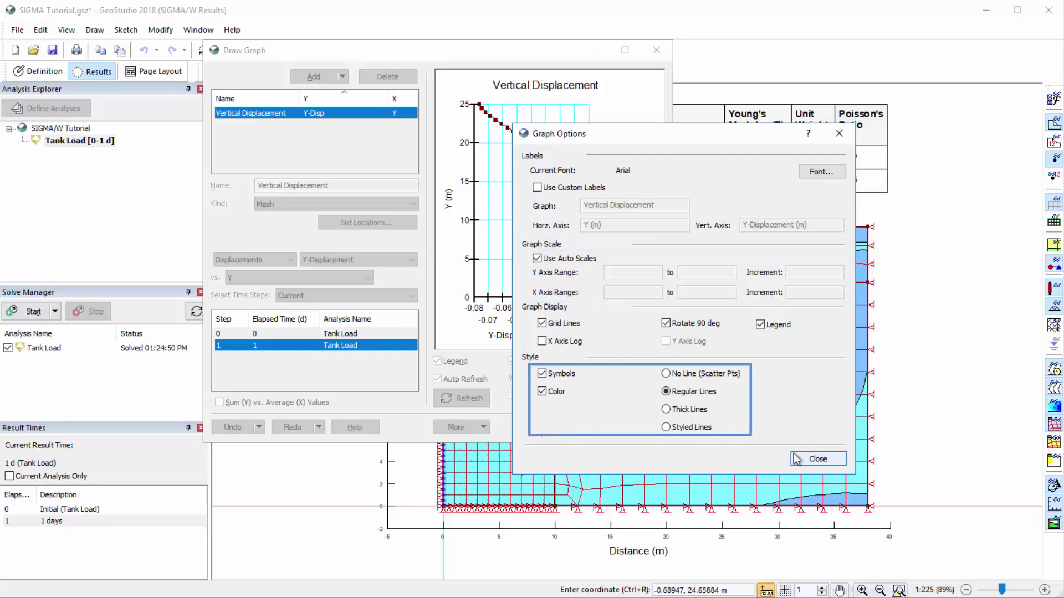
left_click(802, 459)
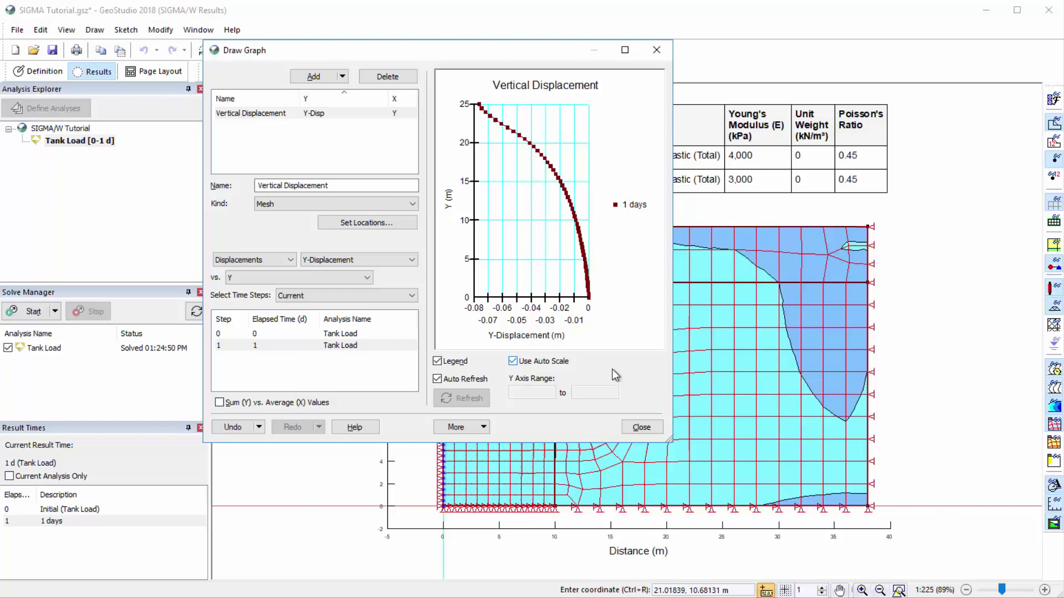
left_click(475, 429)
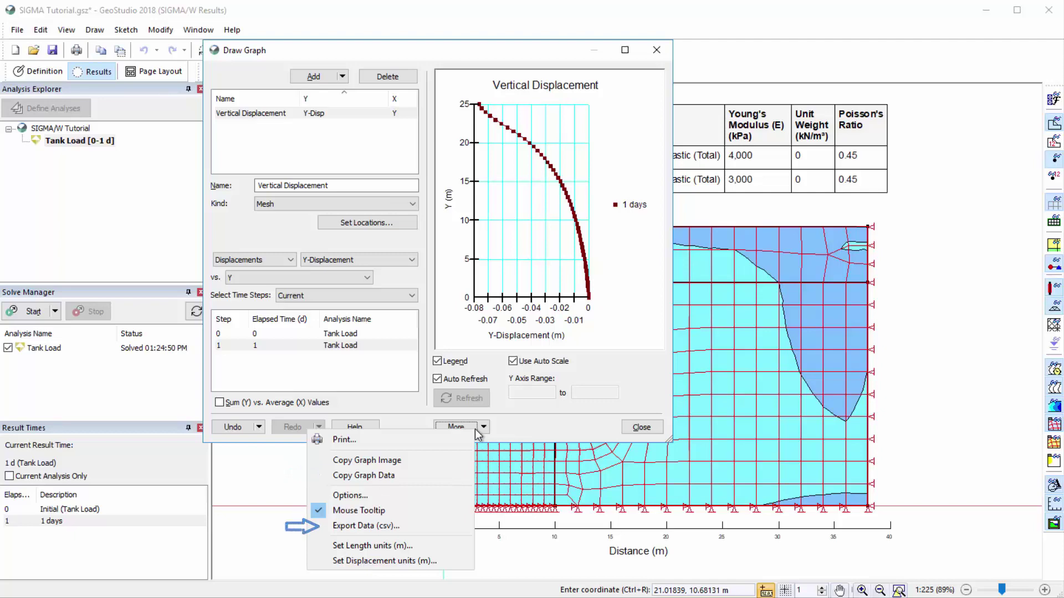
- Close the graph and view object information for the Fixed X left-edge line and 200 m² Lower Layer region
left_click(641, 427)
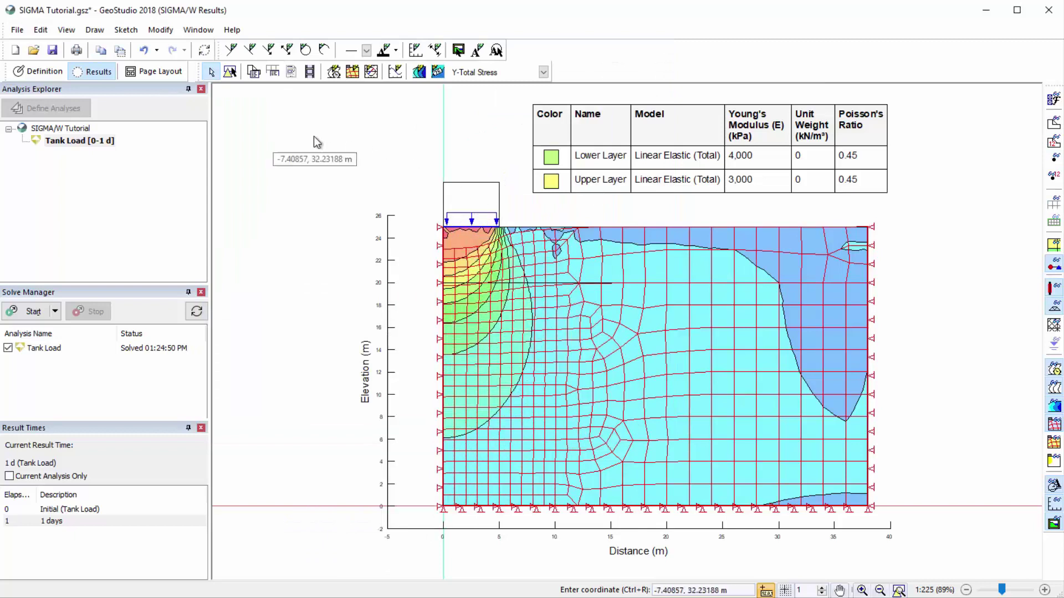
left_click(67, 30)
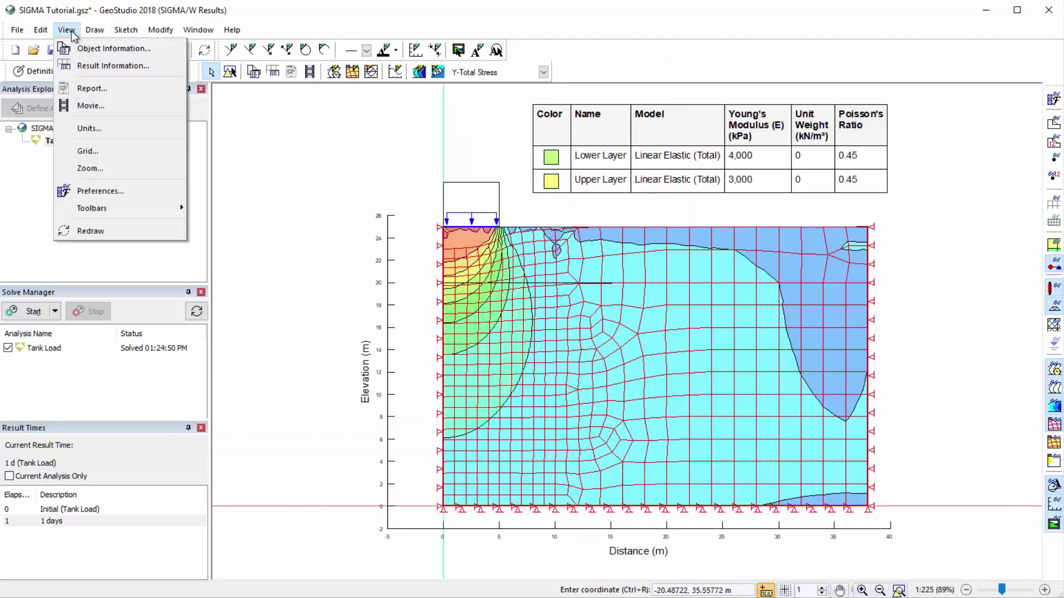
left_click(117, 50)
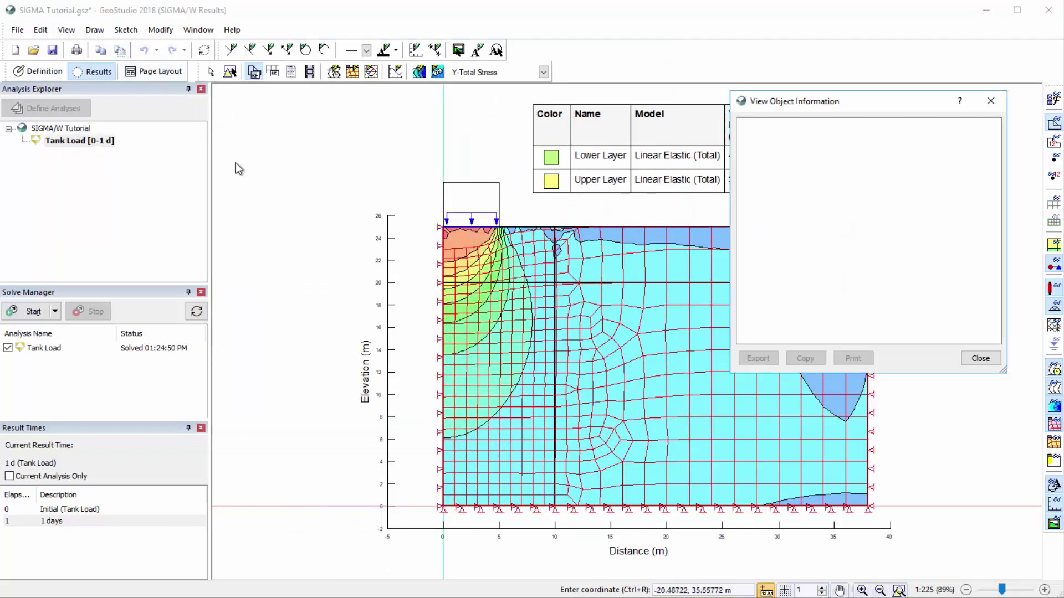
left_click(443, 288)
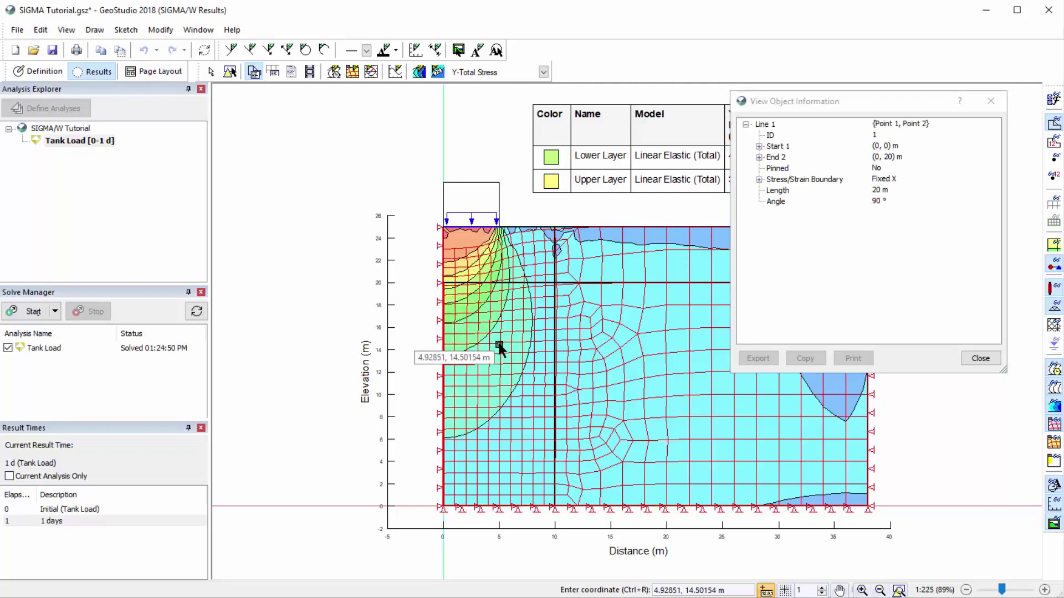
left_click(500, 350)
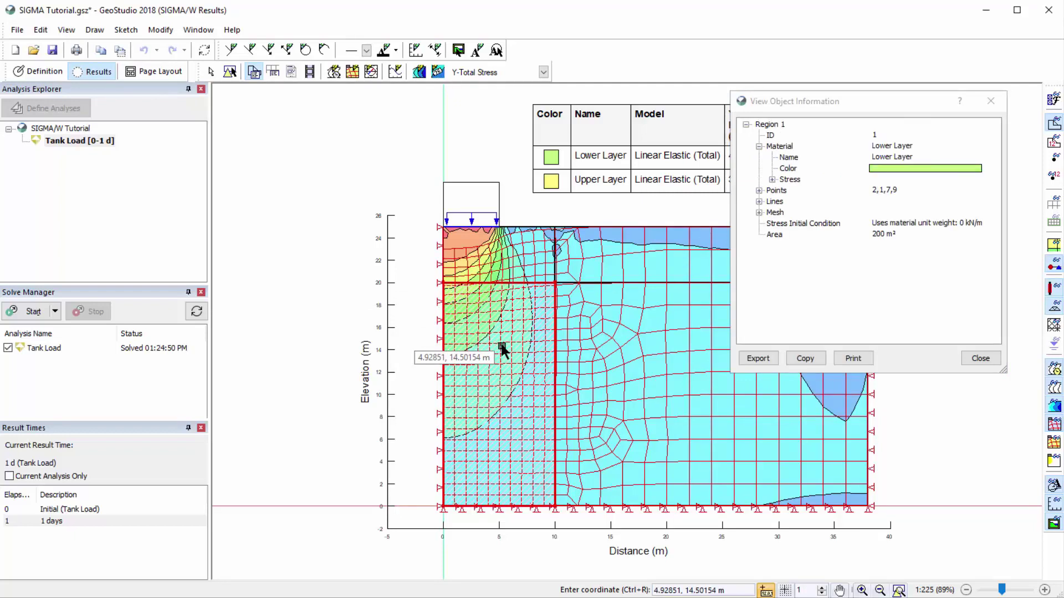
left_click(981, 358)
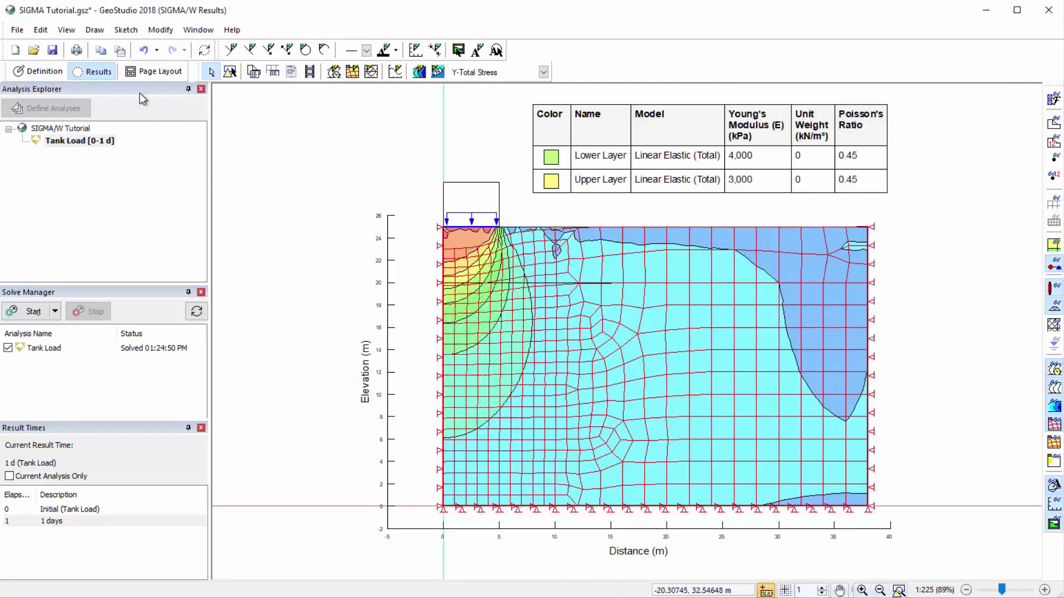
- View result information for node 704 at (2, 16.5) with all data categories shown
left_click(65, 29)
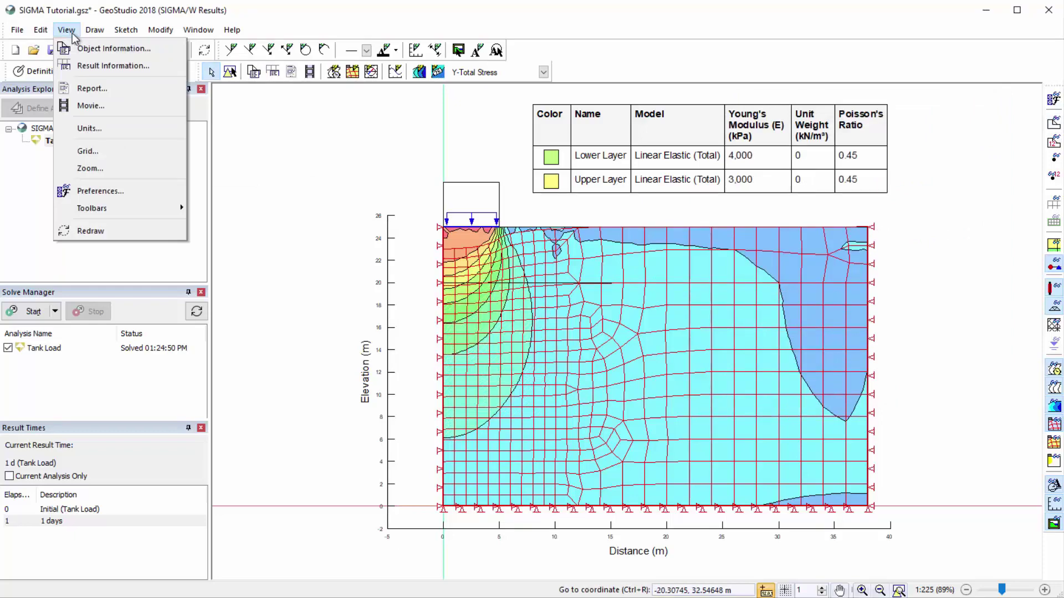
left_click(136, 66)
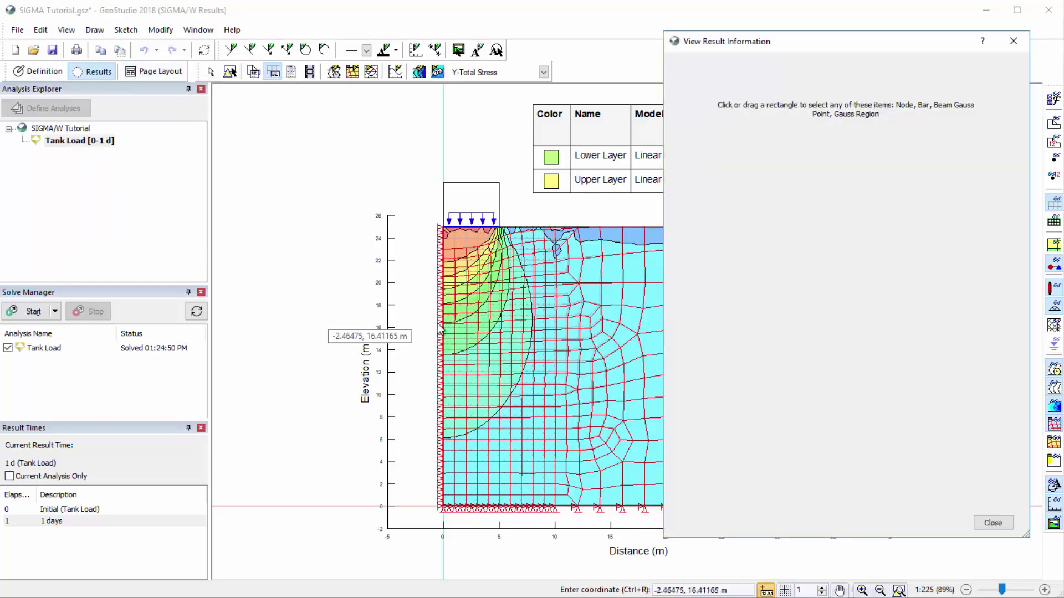
left_click(464, 327)
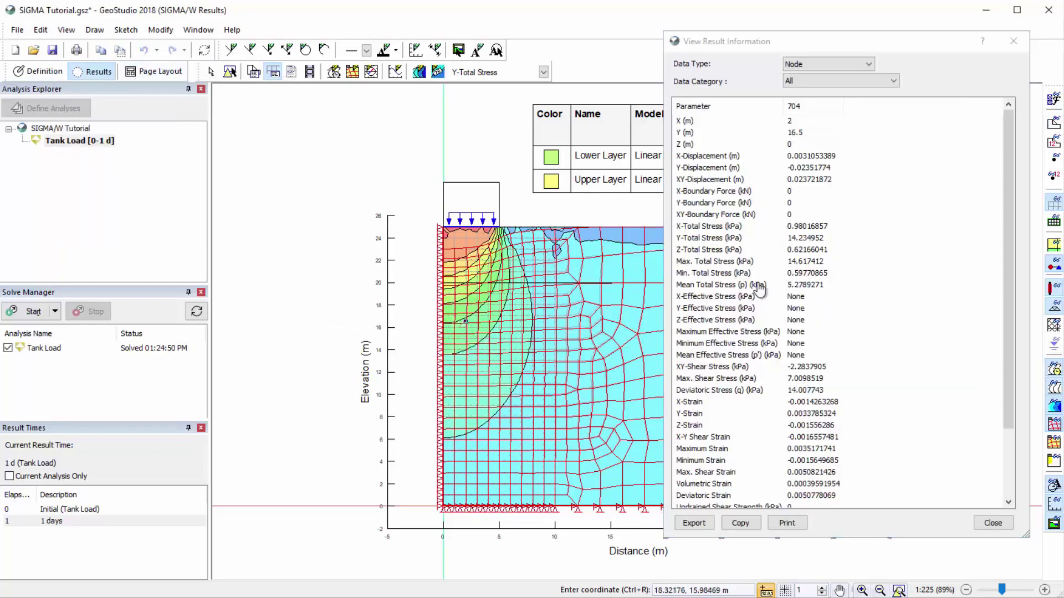
left_click(819, 87)
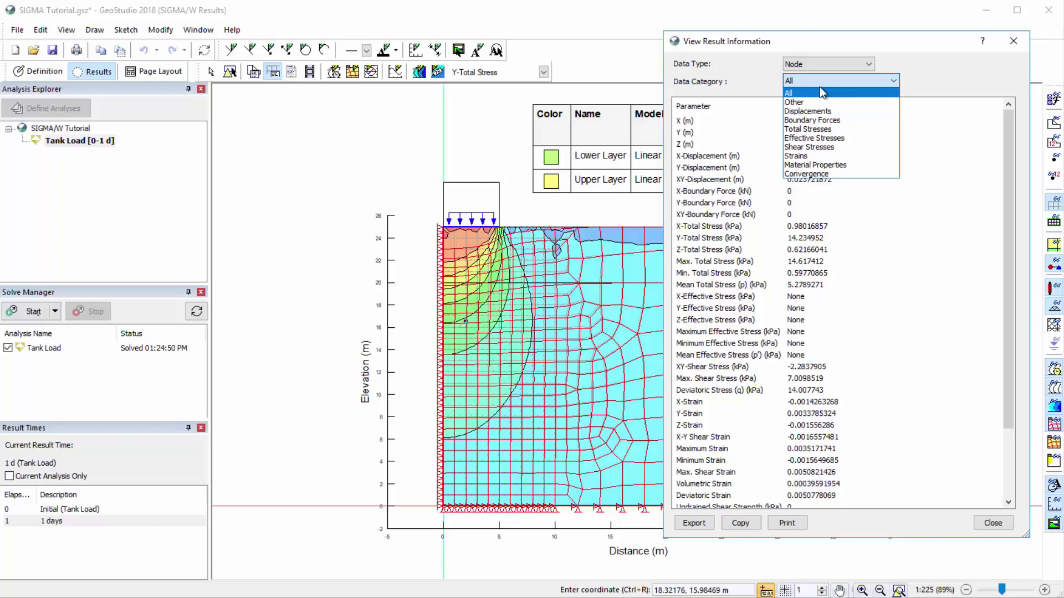
left_click(820, 86)
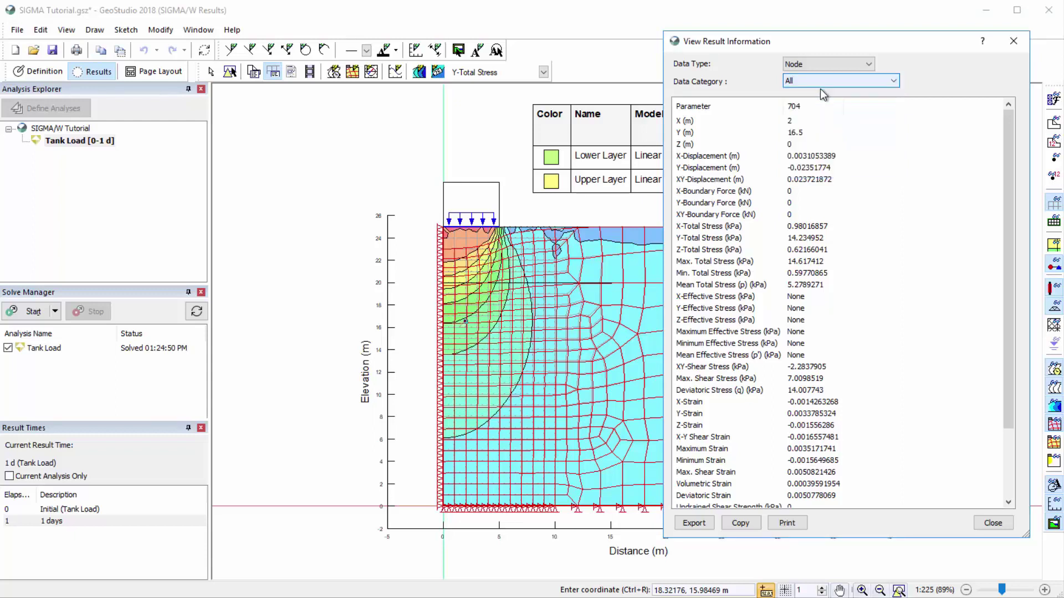
left_click(989, 523)
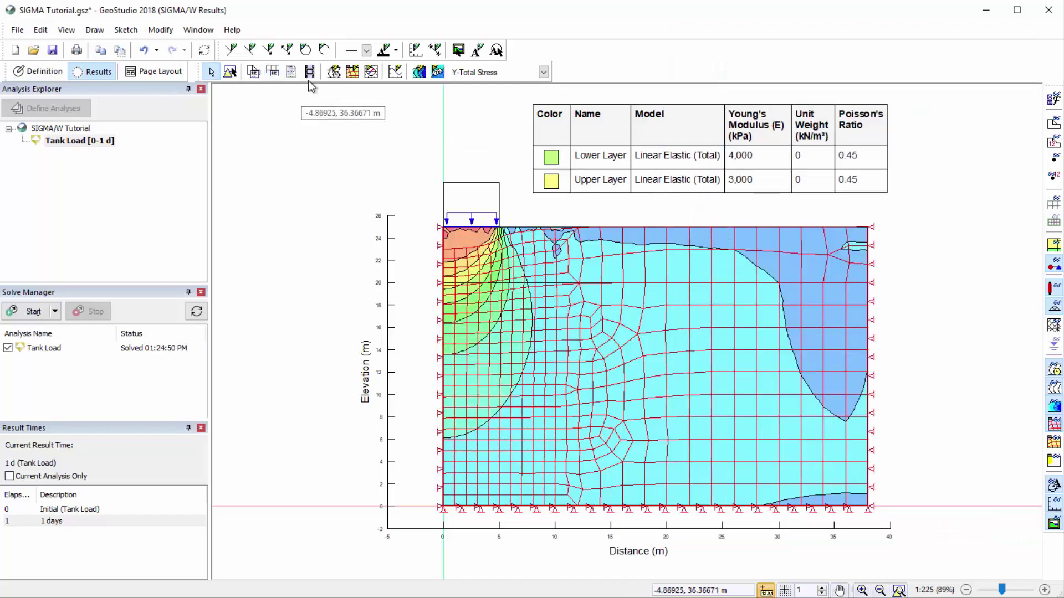
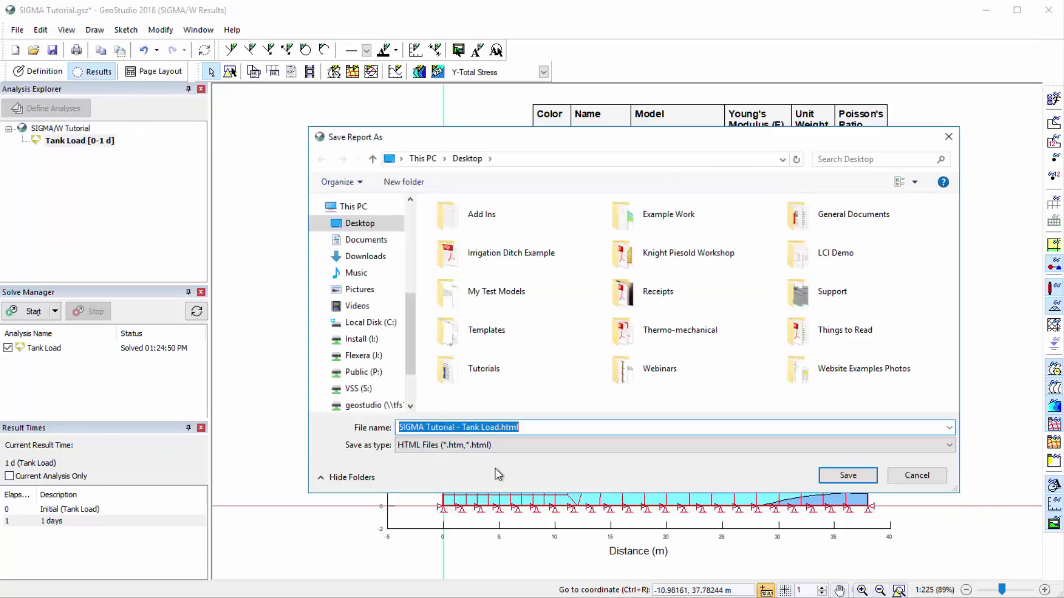
- Save the Tank Load results report as HTML, close Edge, and open Draw Contours
left_click(838, 481)
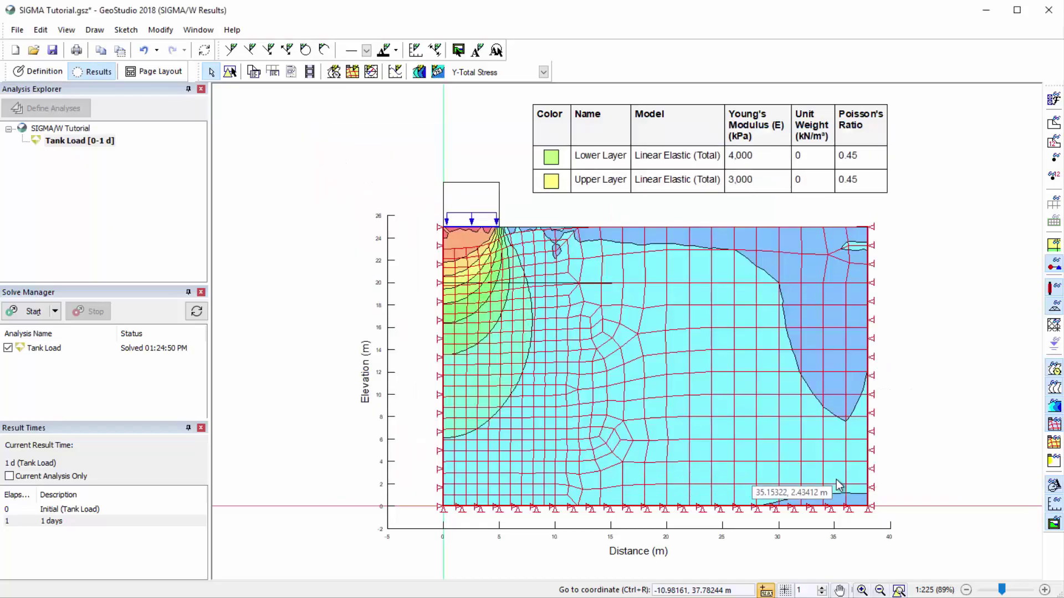
scroll(838, 484, "down", 2)
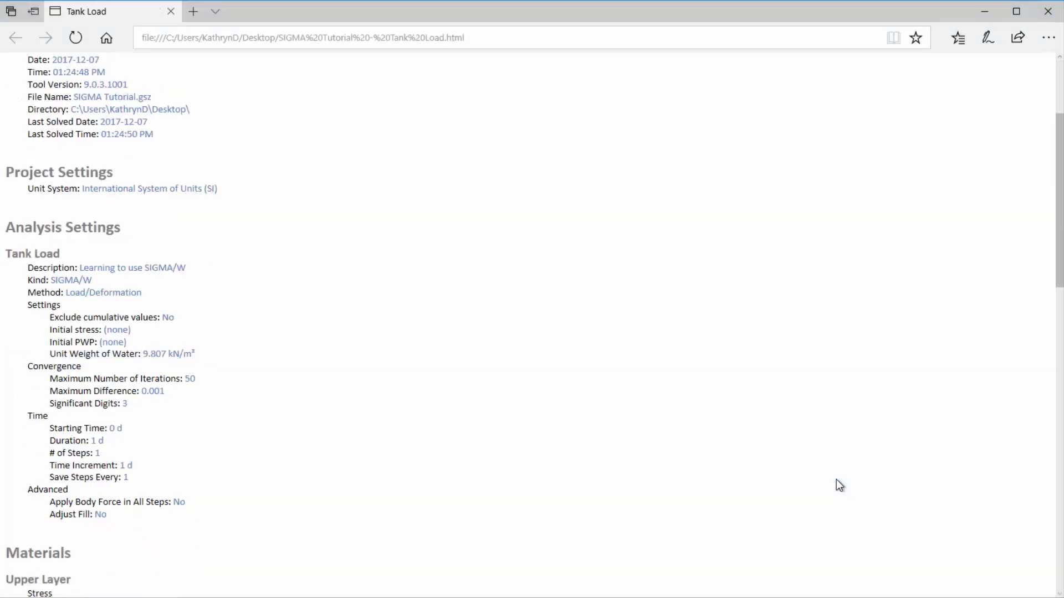
scroll(835, 480, "down", 2)
scroll(823, 481, "down", 3)
scroll(822, 481, "down", 2)
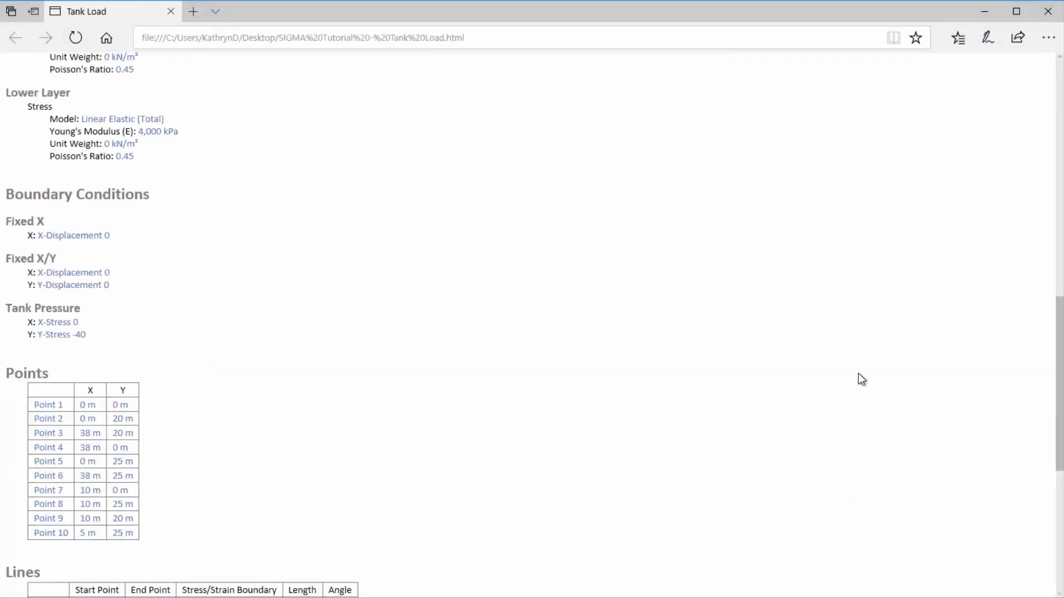
left_click(1048, 11)
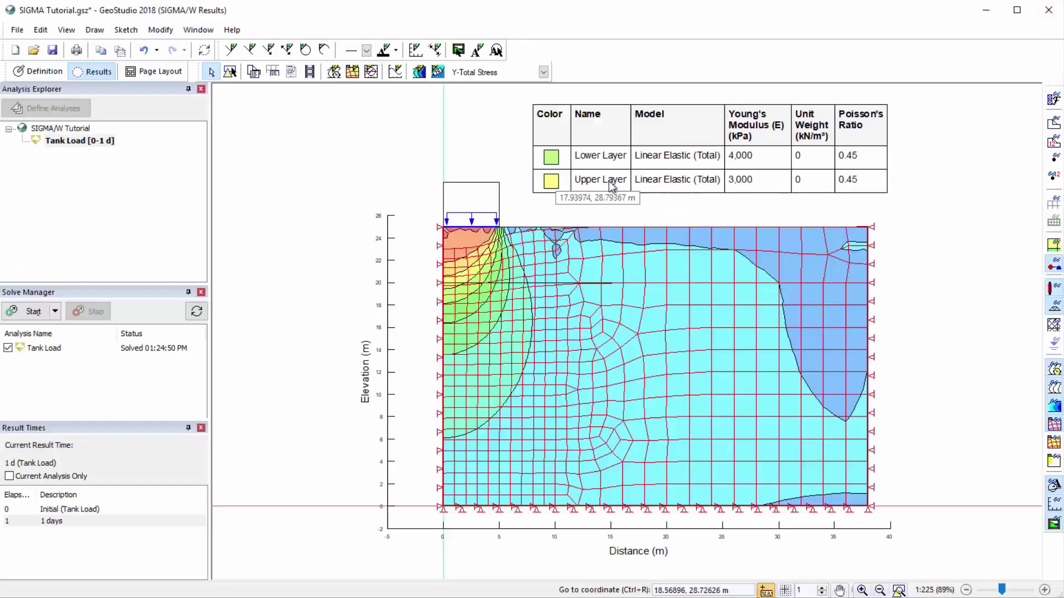
left_click(420, 73)
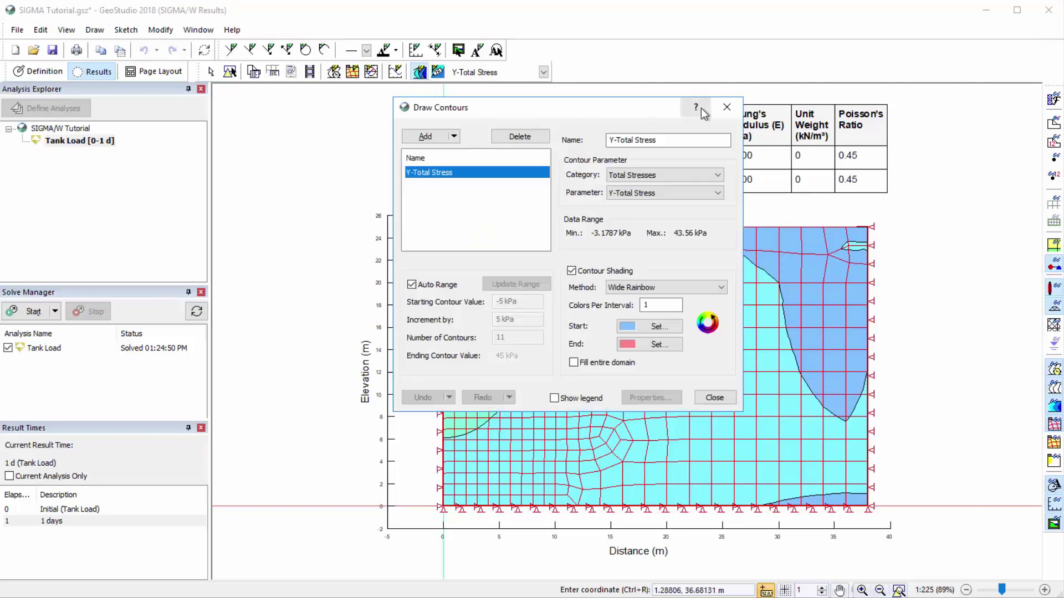
left_click(701, 108)
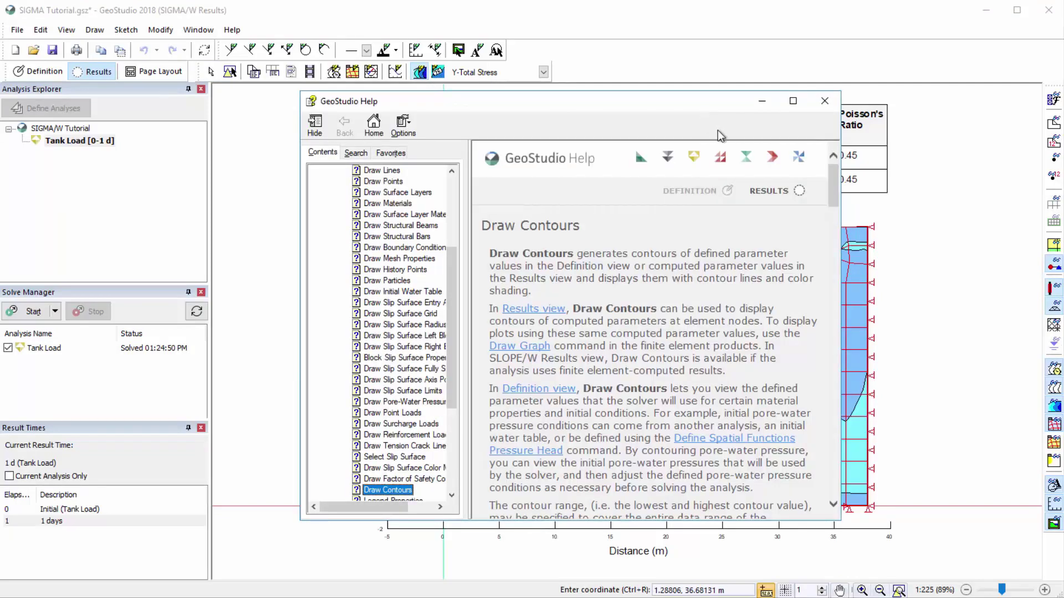
left_click_drag(831, 179, 829, 338)
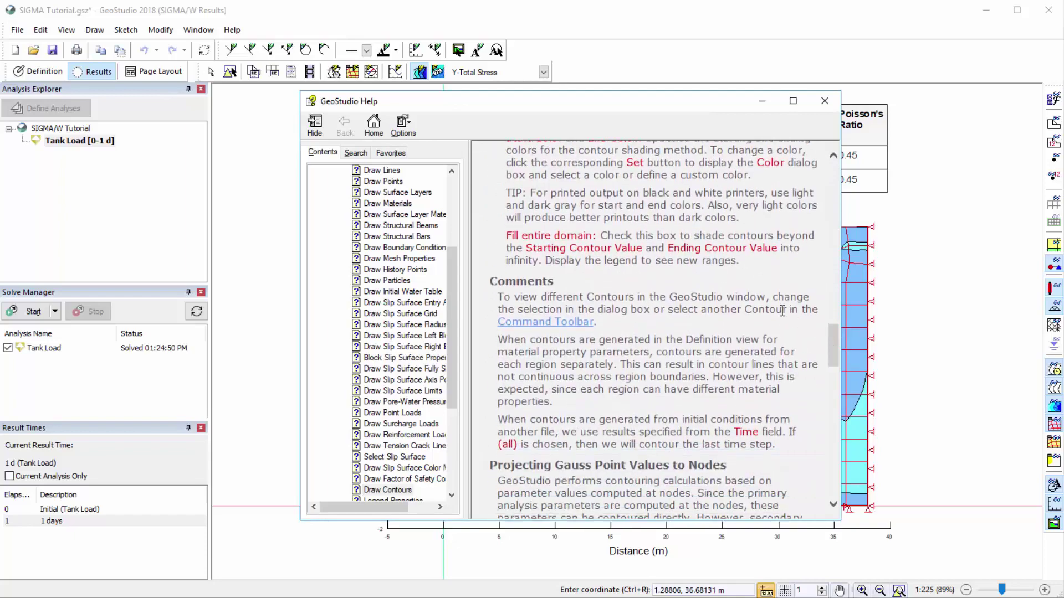
left_click(375, 136)
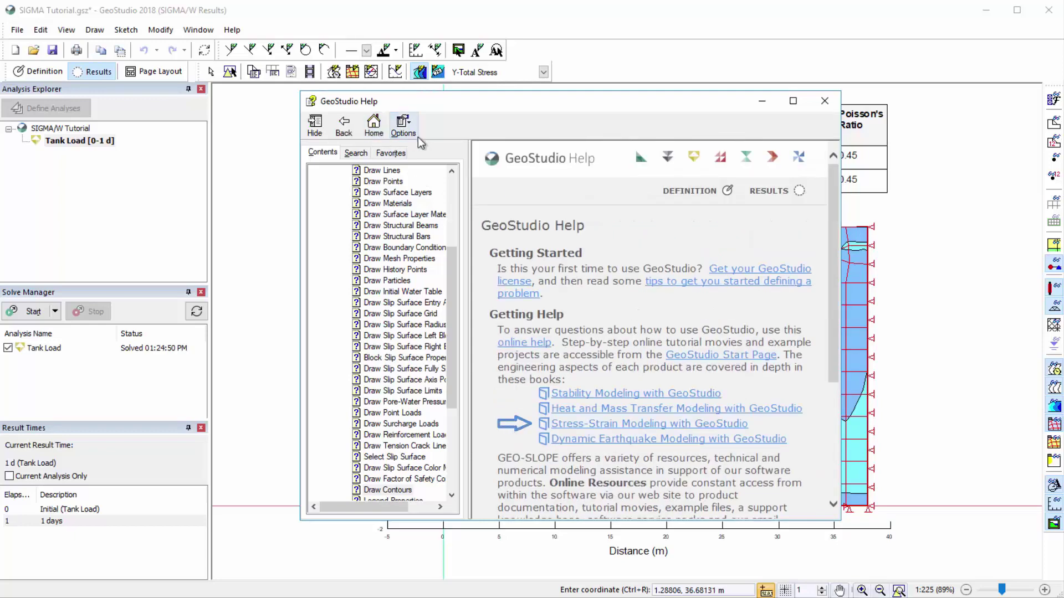
- Close the help and contour windows, then show the Y-Total Stress plot in Page Layout
left_click(824, 106)
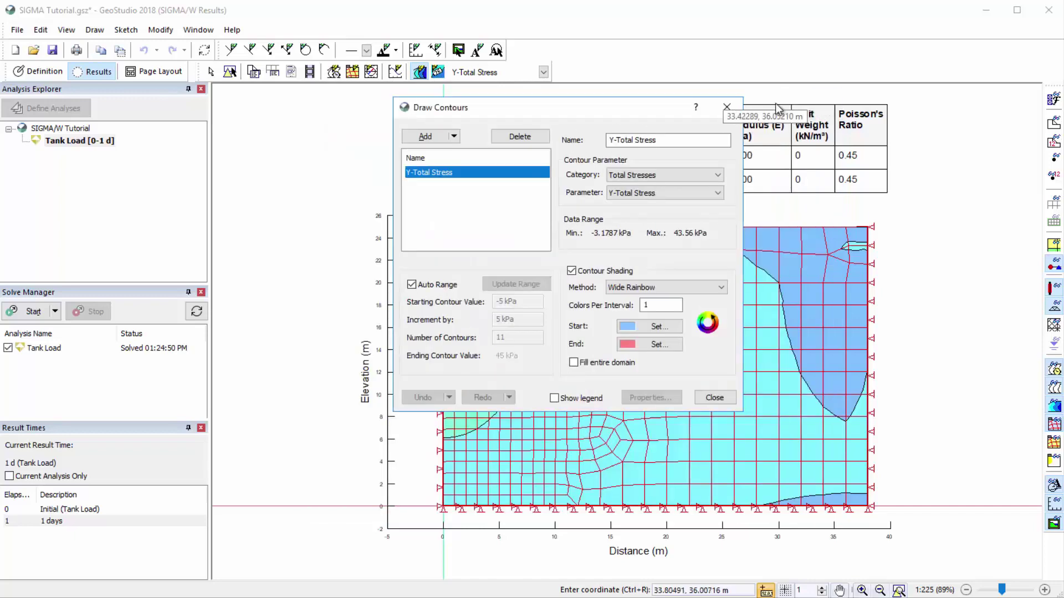
left_click(723, 107)
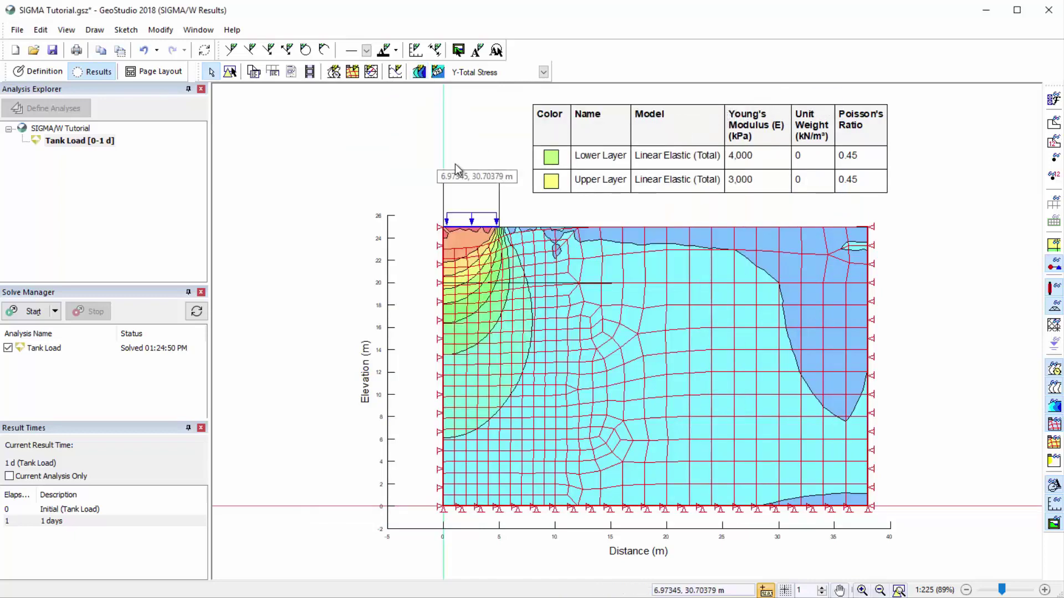
left_click(153, 76)
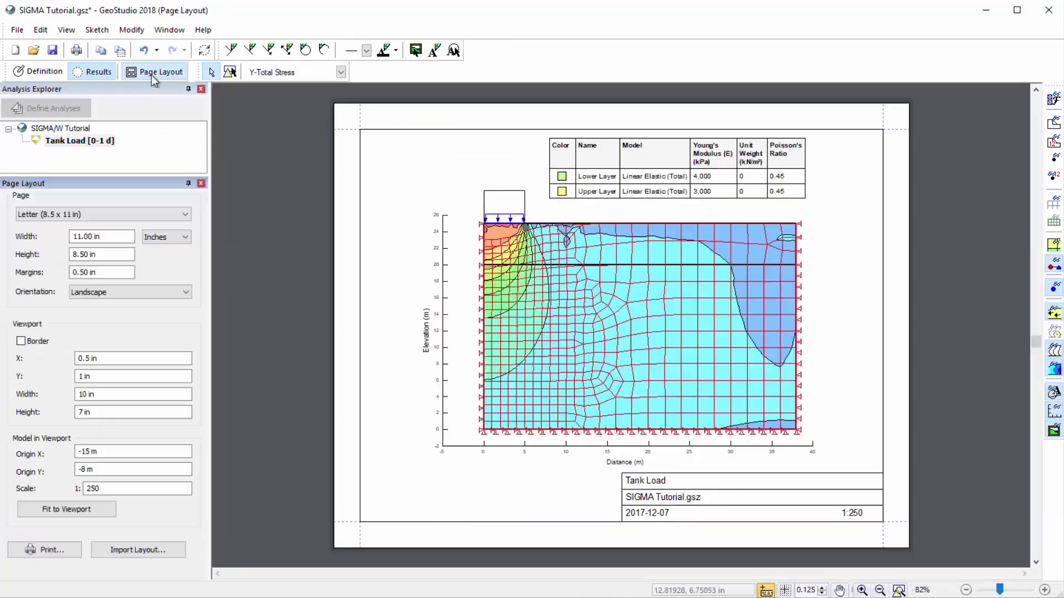